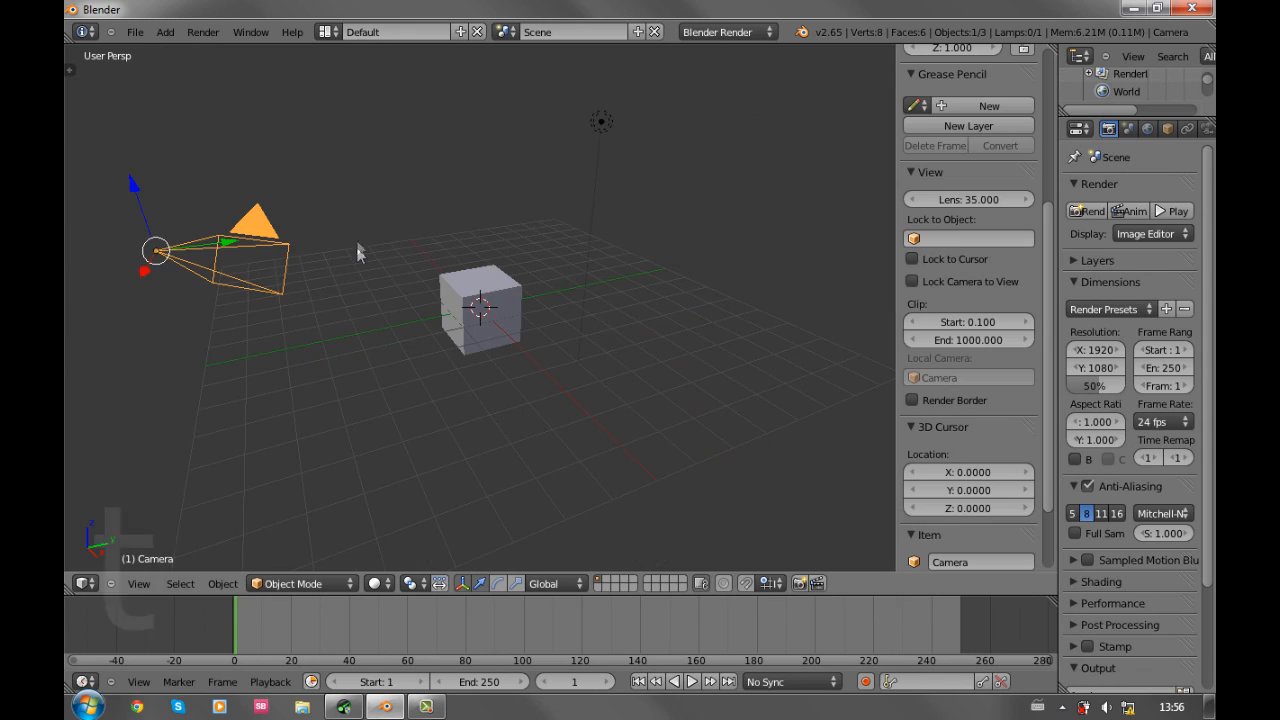
Set the camera's location to X 0, Y -7 and Z 0
{"action": "scroll", "coordinate": [984, 226], "scroll_direction": "up", "scroll_amount": 5}
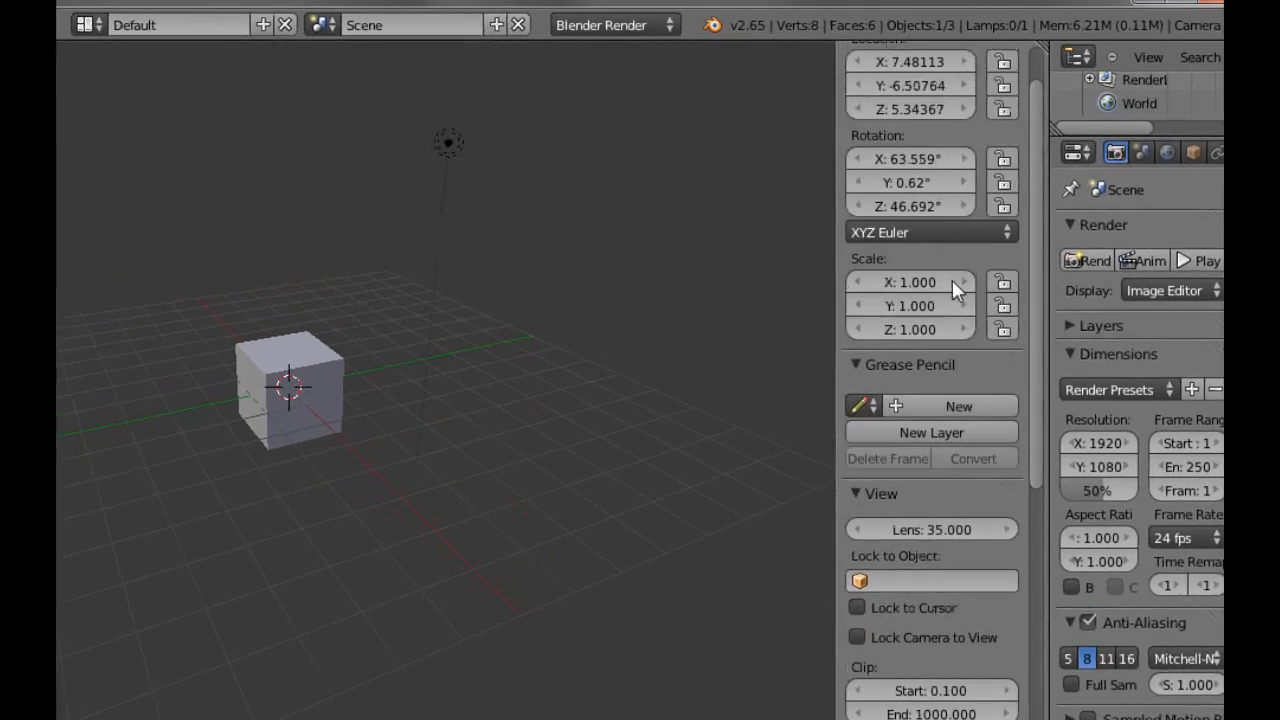
{"action": "scroll", "coordinate": [952, 279], "scroll_direction": "up", "scroll_amount": 2}
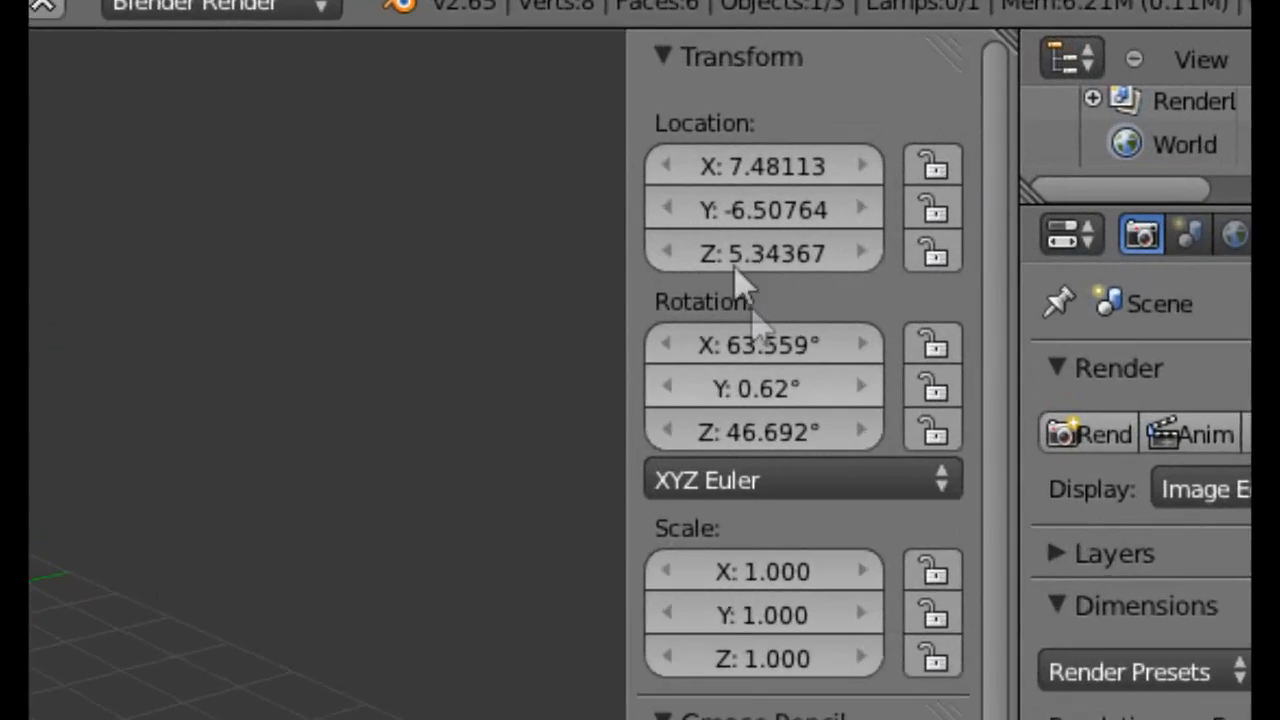
{"action": "left_click", "coordinate": [887, 62]}
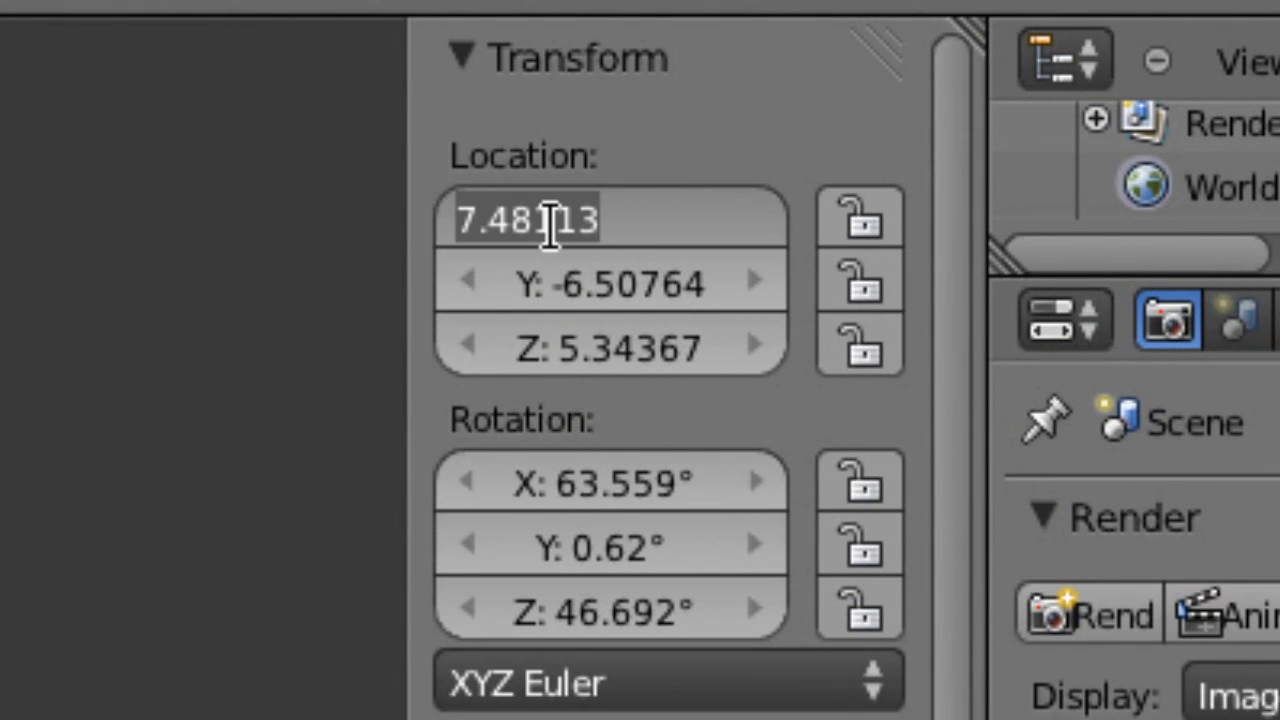
{"action": "type", "text": "0"}
{"action": "key", "text": "Return"}
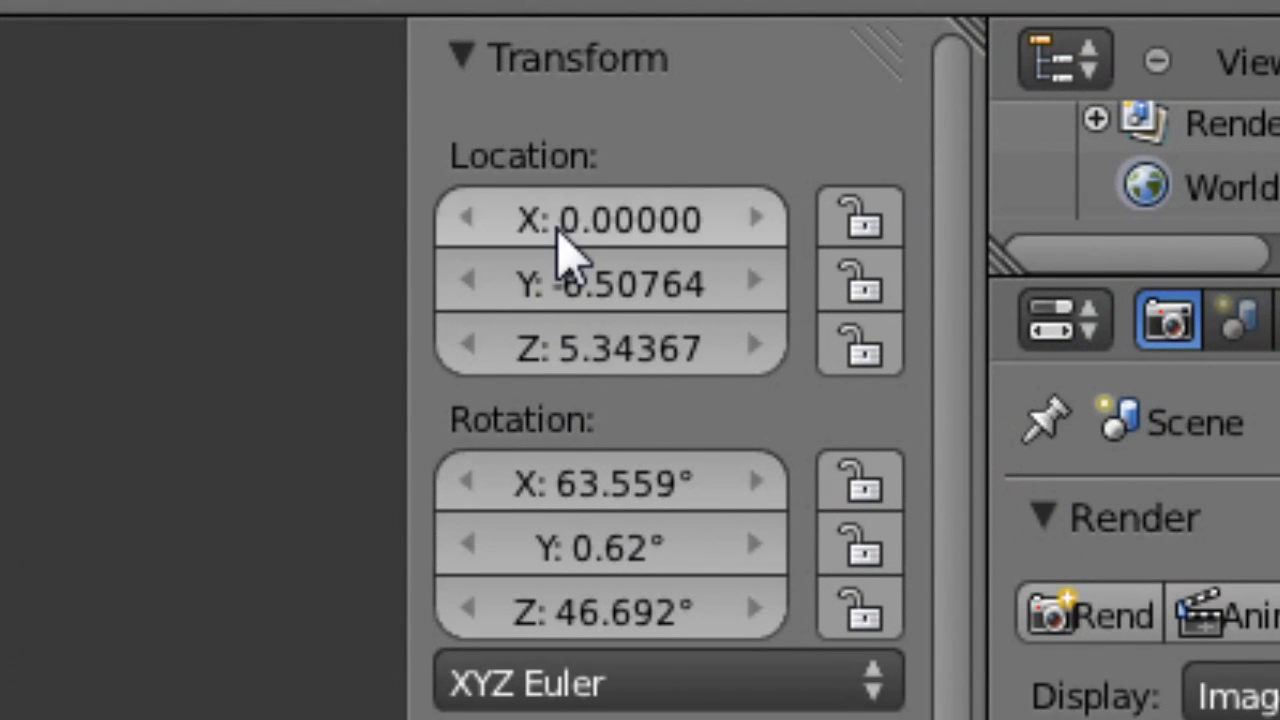
{"action": "double_click", "coordinate": [566, 258]}
{"action": "type", "text": "-7"}
{"action": "key", "text": "Return"}
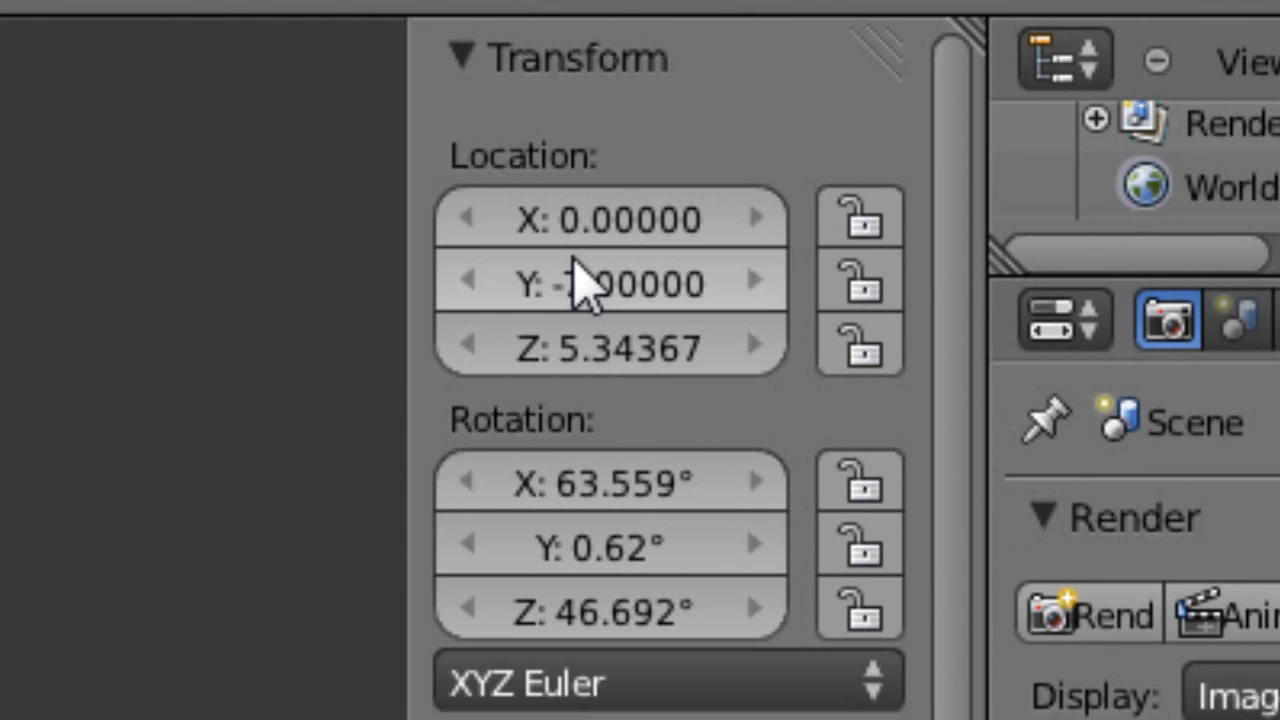
{"action": "double_click", "coordinate": [580, 355]}
{"action": "type", "text": "0"}
{"action": "key", "text": "Return"}
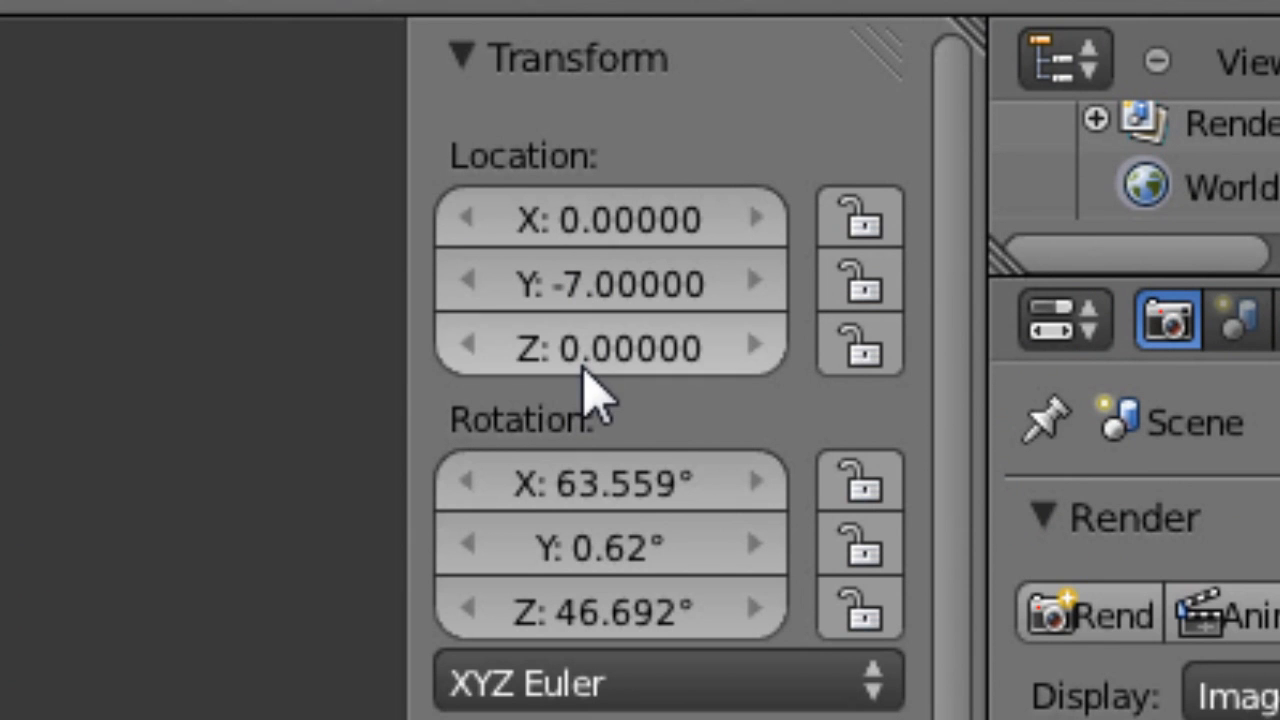
Set the camera's rotation to 90° on X, 0° on Y and 0° on Z
{"action": "double_click", "coordinate": [608, 482]}
{"action": "type", "text": "90"}
{"action": "key", "text": "Return"}
{"action": "double_click", "coordinate": [645, 546]}
{"action": "type", "text": "0"}
{"action": "key", "text": "Return"}
{"action": "double_click", "coordinate": [609, 608]}
{"action": "type", "text": "0"}
{"action": "key", "text": "Return"}
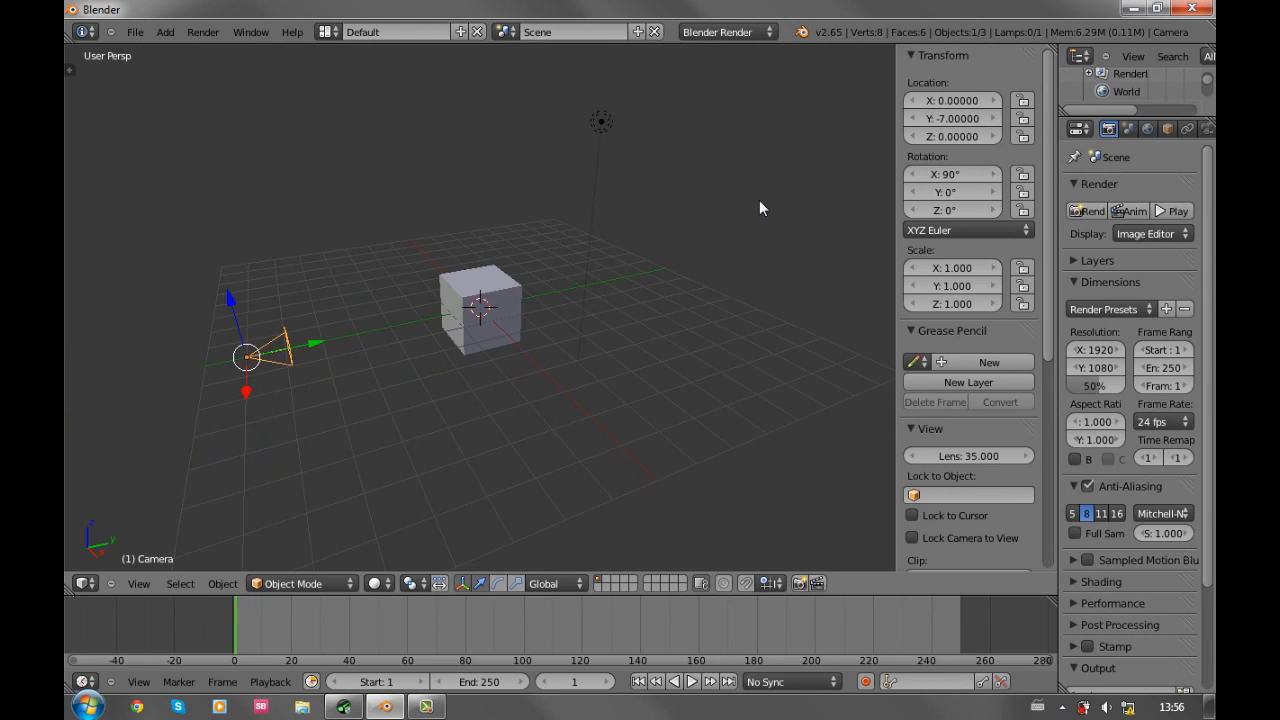
{"action": "key", "text": "n"}
Delete the default cube from the scene
{"action": "right_click", "coordinate": [591, 296]}
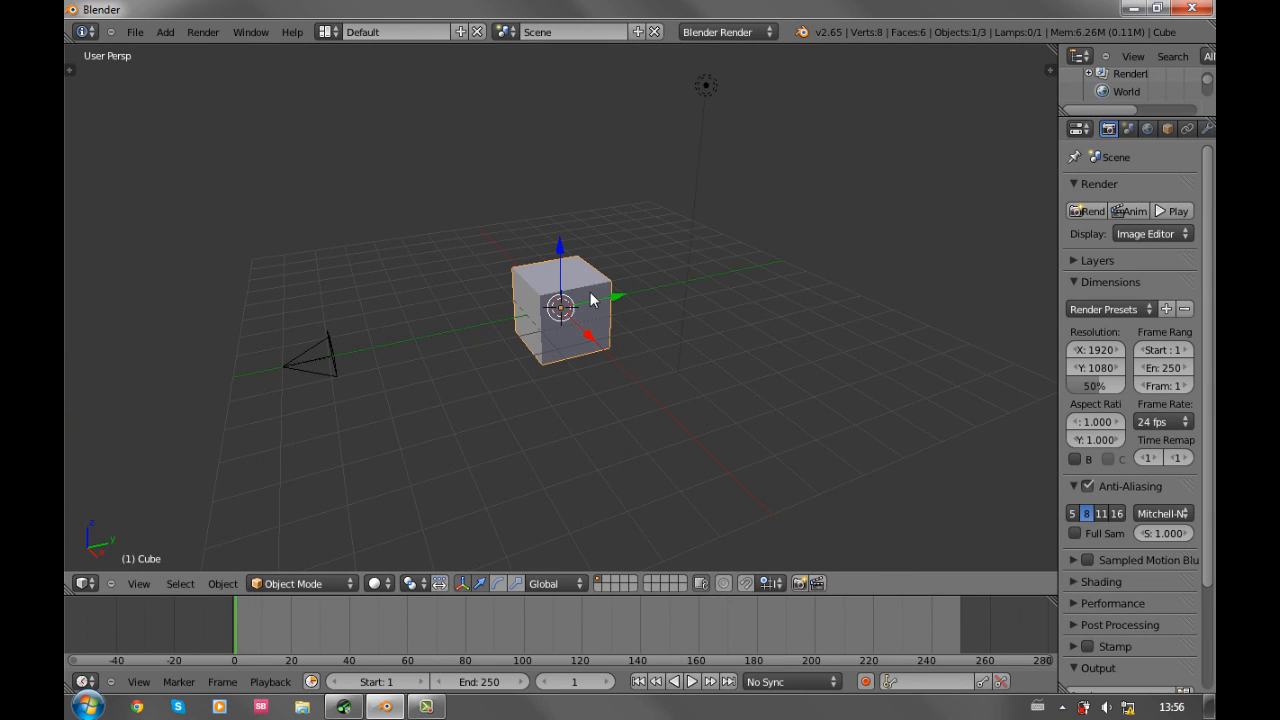
{"action": "key", "text": "x"}
{"action": "left_click", "coordinate": [590, 292]}
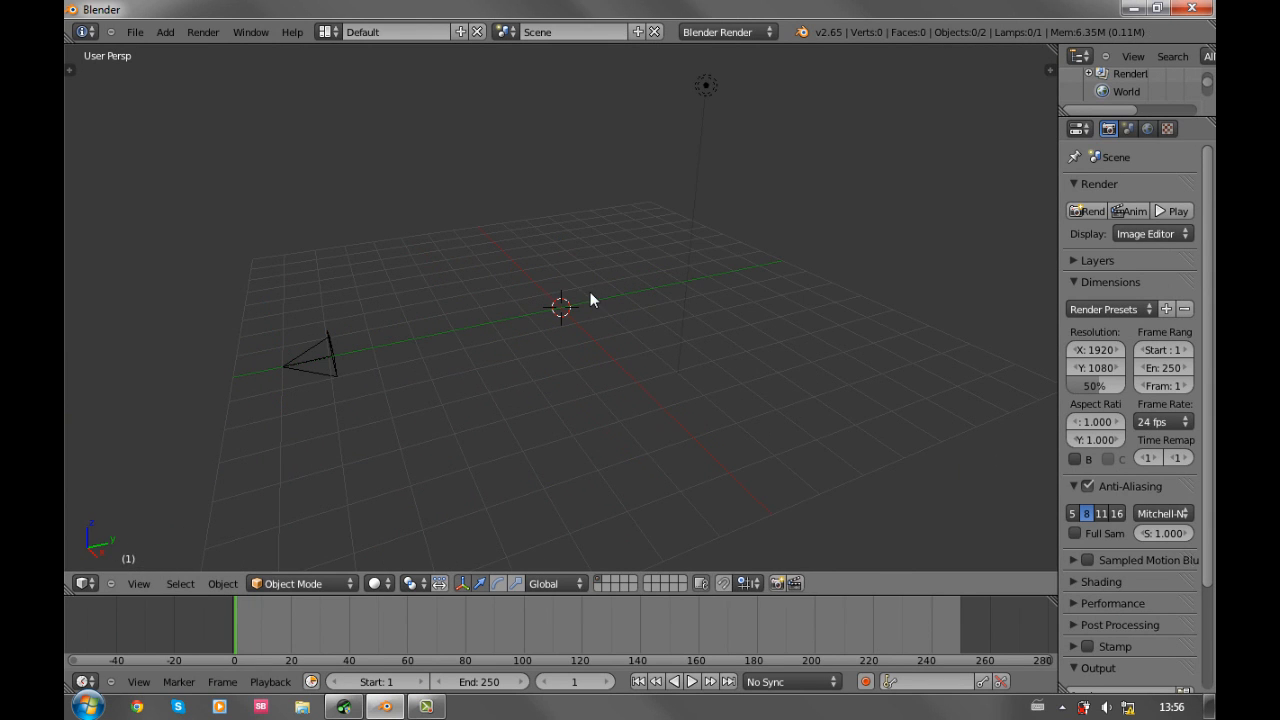
Add a mesh plane at the scene origin and rotate it 90° about the global X axis
{"action": "left_click", "coordinate": [165, 32]}
{"action": "mouse_move", "coordinate": [200, 50]}
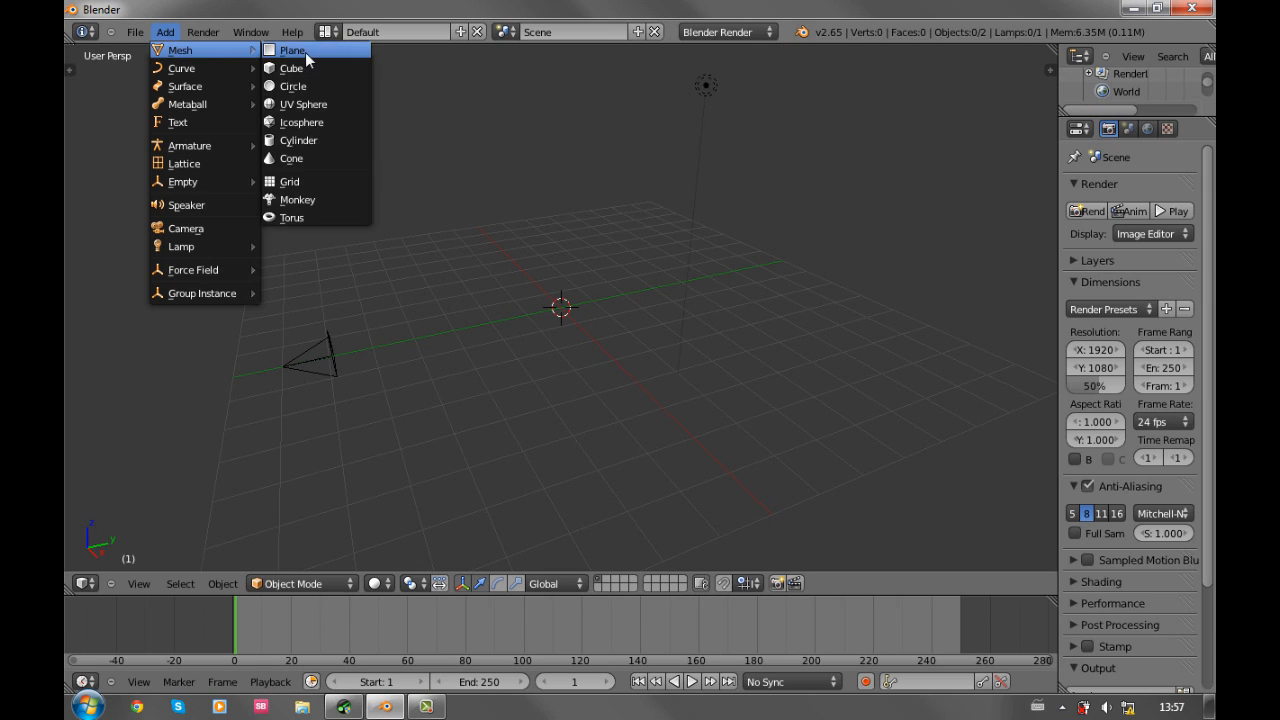
{"action": "left_click", "coordinate": [292, 50]}
{"action": "type", "text": "rx90"}
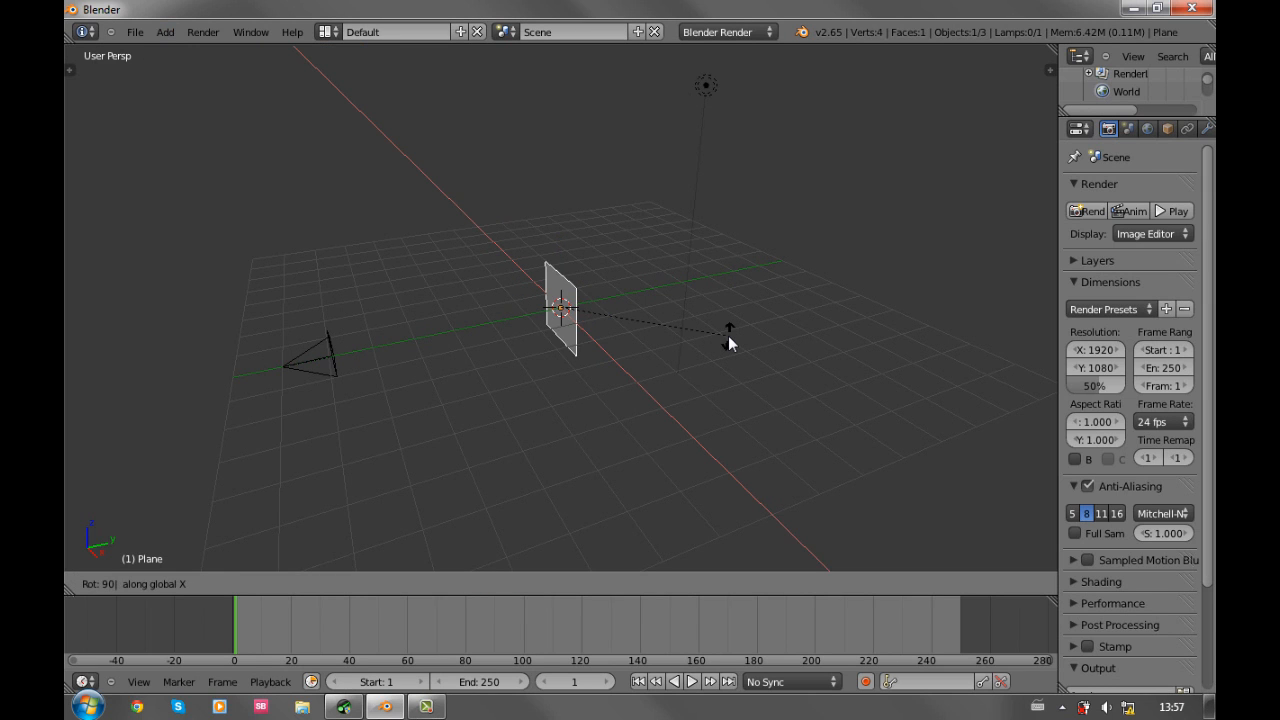
{"action": "key", "text": "Return"}
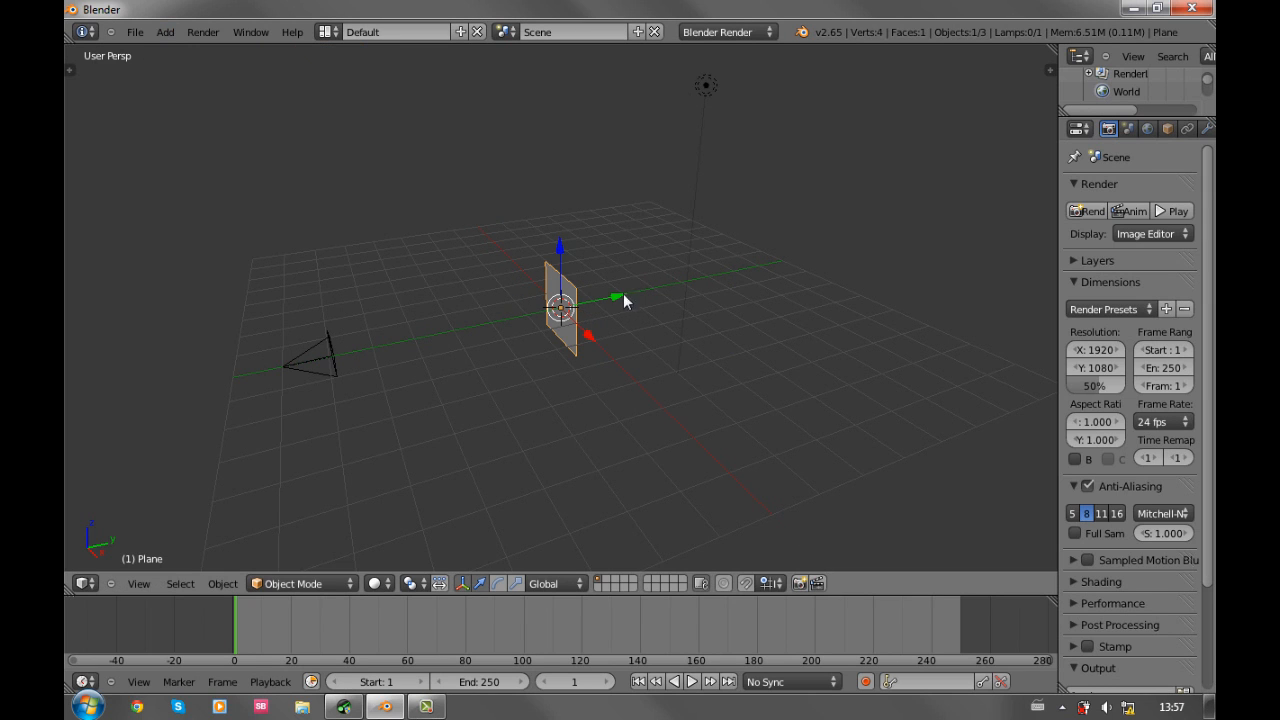
Set the plane's Y location to 2
{"action": "key", "text": "n"}
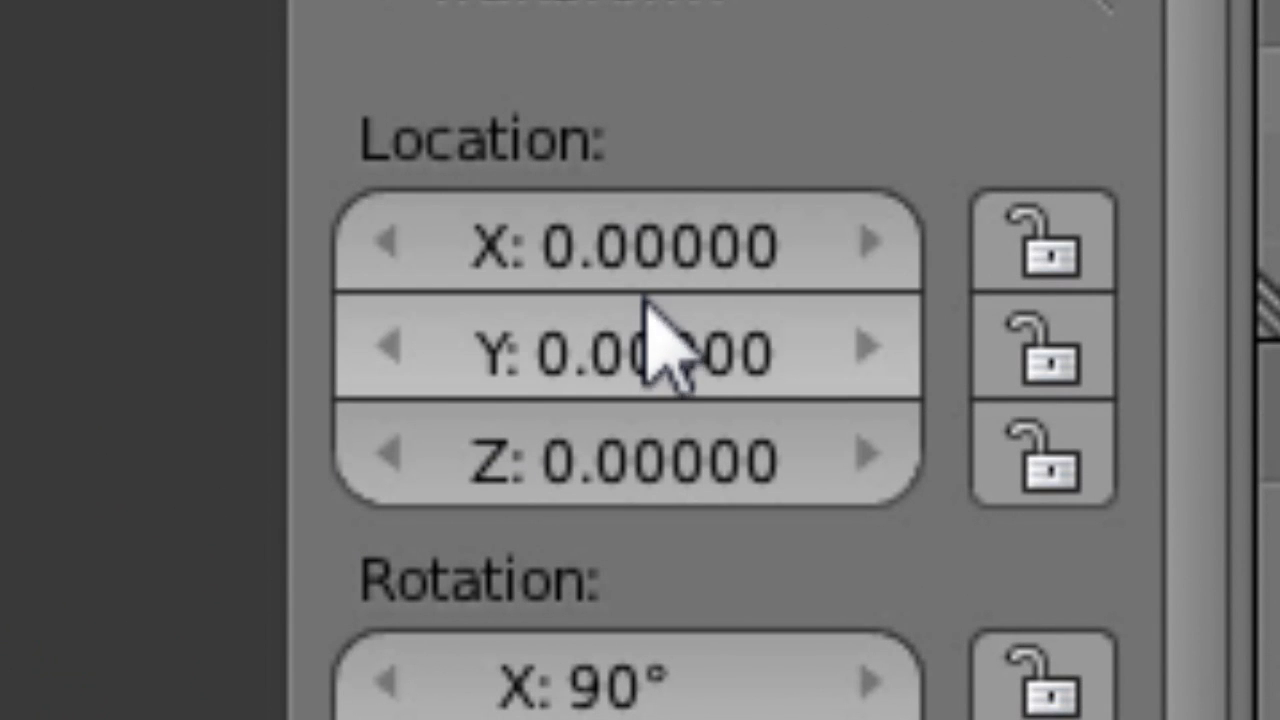
{"action": "left_click", "coordinate": [632, 332]}
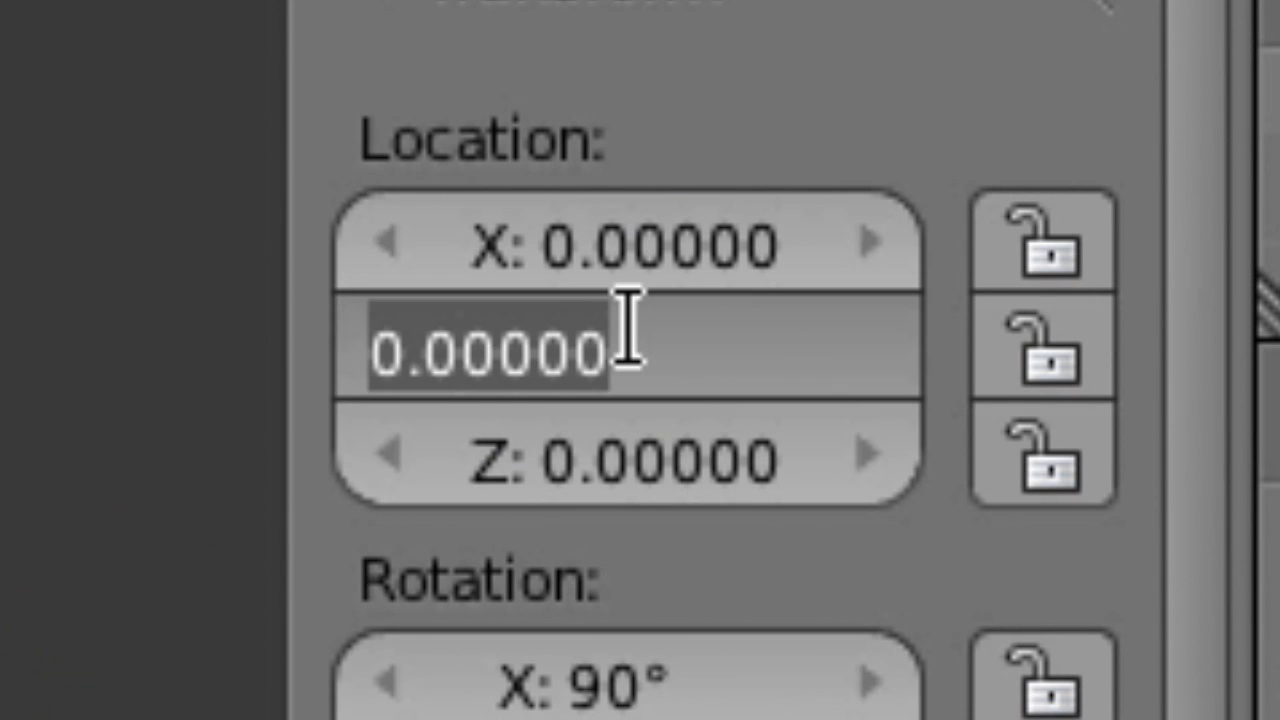
{"action": "type", "text": "2"}
{"action": "key", "text": "Return"}
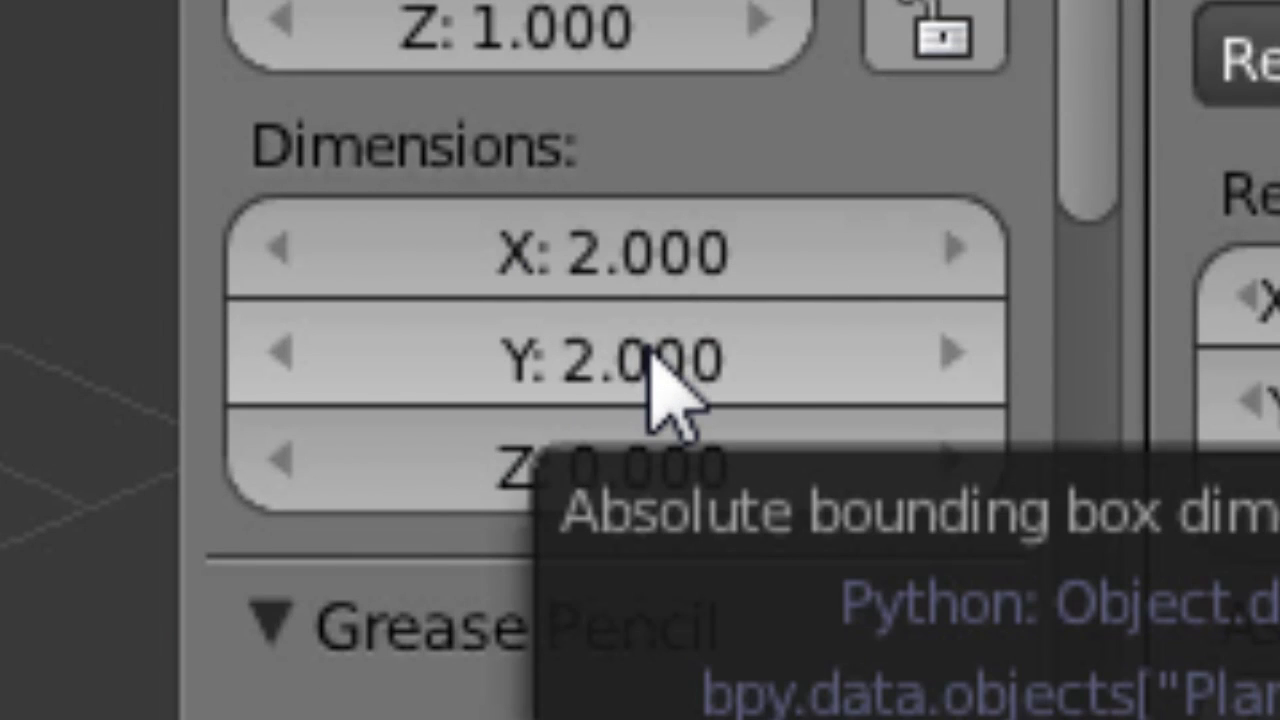
Set the plane's dimensions to 16 on X and 9 on Y, and check its coverage from the camera view
{"action": "left_click", "coordinate": [648, 356]}
{"action": "type", "text": "5"}
{"action": "key", "text": "Return"}
{"action": "left_click", "coordinate": [638, 345]}
{"action": "type", "text": "9"}
{"action": "key", "text": "Return"}
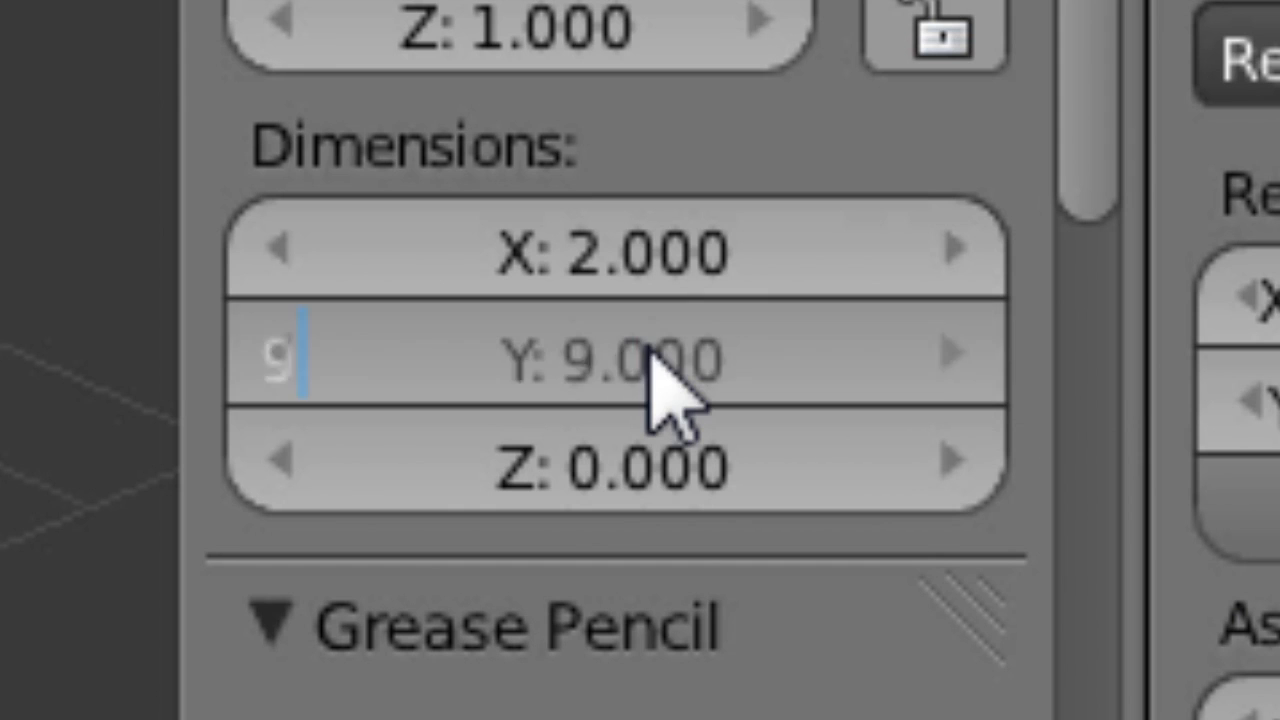
{"action": "left_click", "coordinate": [618, 232]}
{"action": "type", "text": "16"}
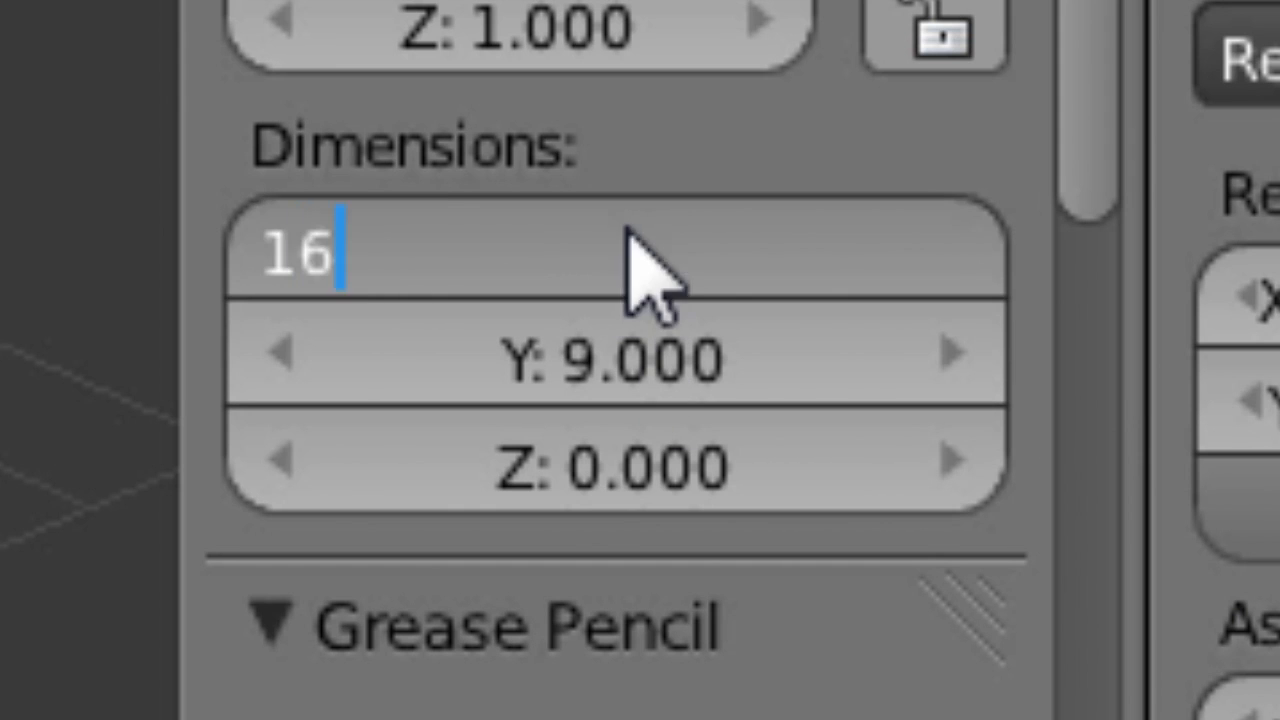
{"action": "key", "text": "Return"}
{"action": "key", "text": "KP_0"}
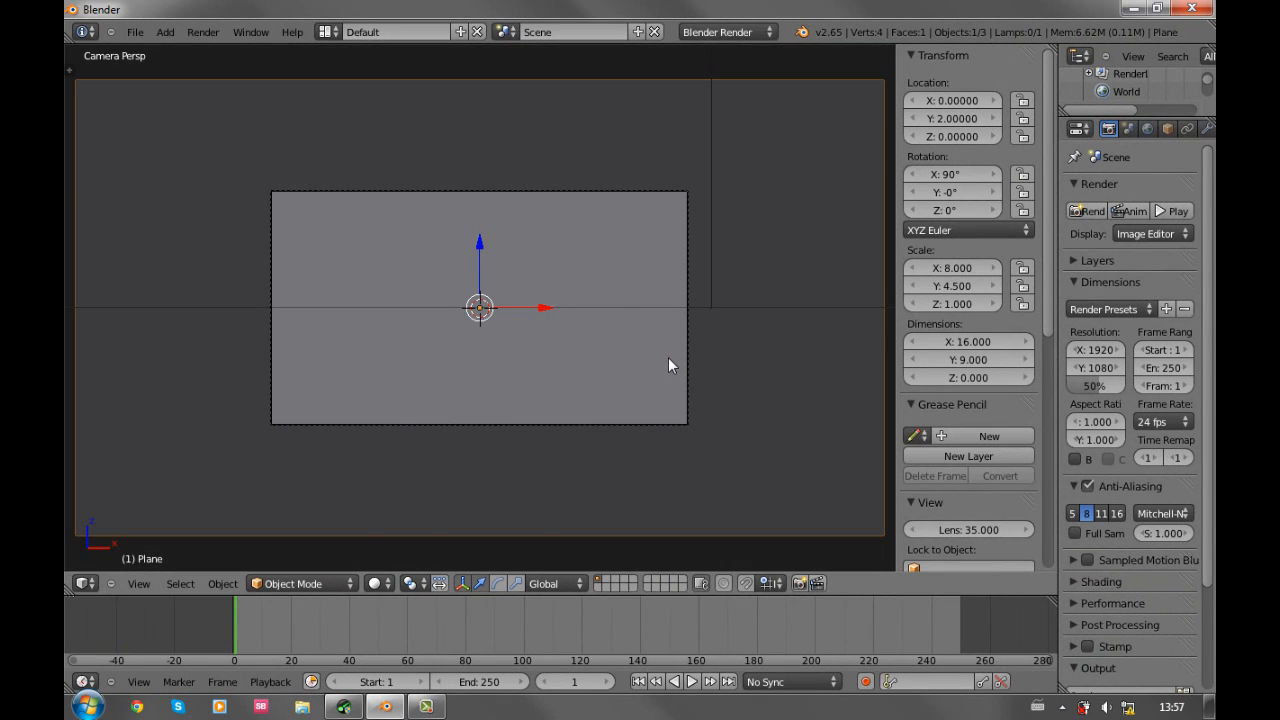
{"action": "key", "text": "KP_0"}
{"action": "key", "text": "n"}
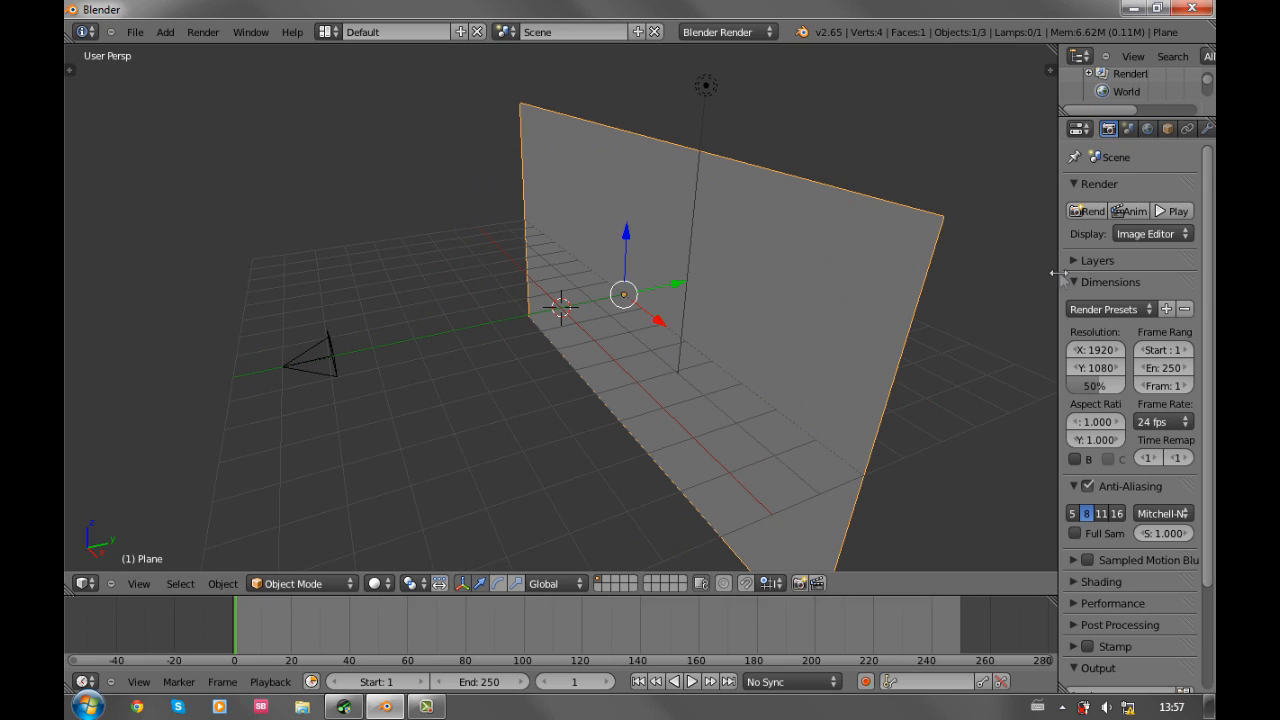
Give the plane a new material and set its diffuse colour to black
{"action": "left_click_drag", "start_coordinate": [1059, 272], "coordinate": [965, 281]}
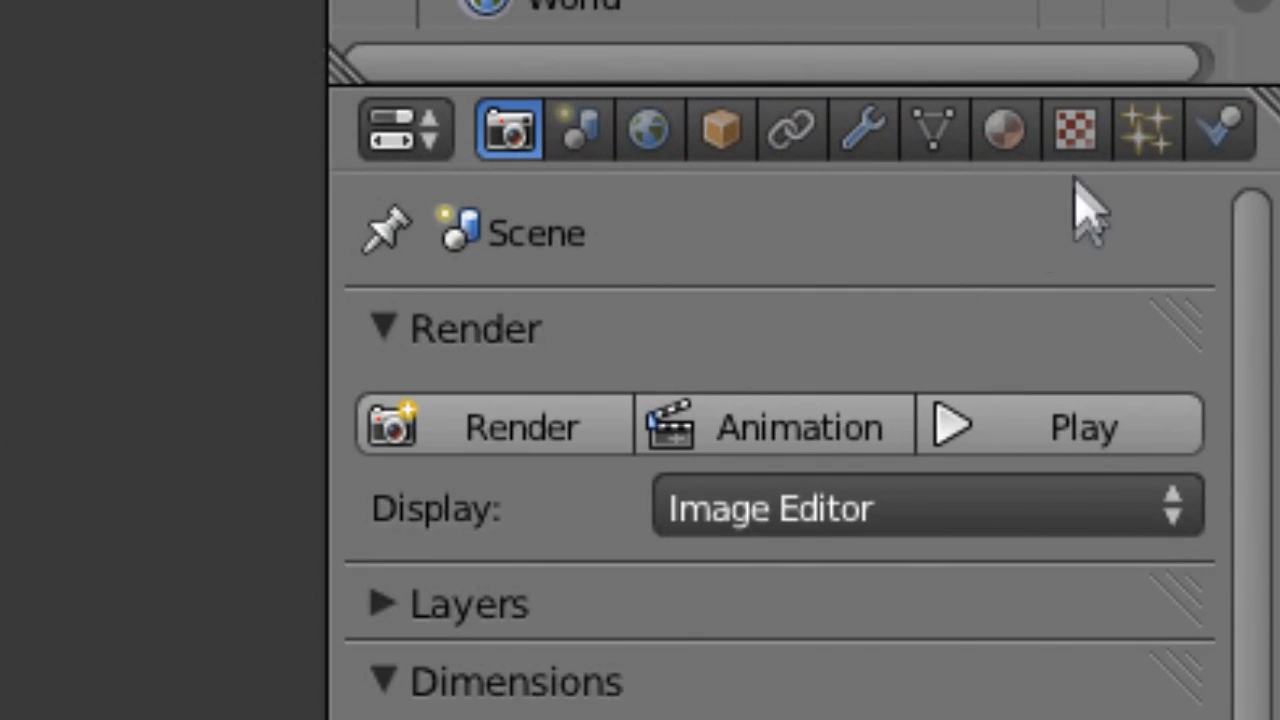
{"action": "left_click", "coordinate": [1157, 129]}
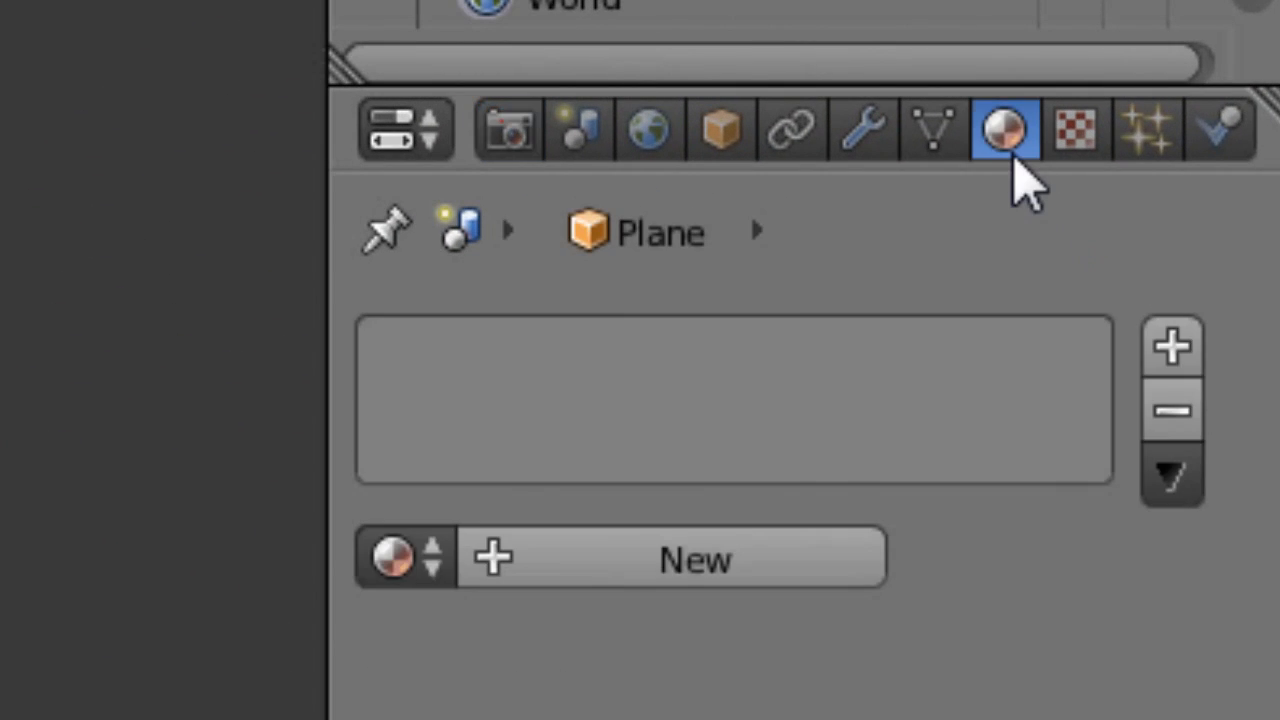
{"action": "left_click", "coordinate": [932, 138]}
{"action": "left_click", "coordinate": [1003, 140]}
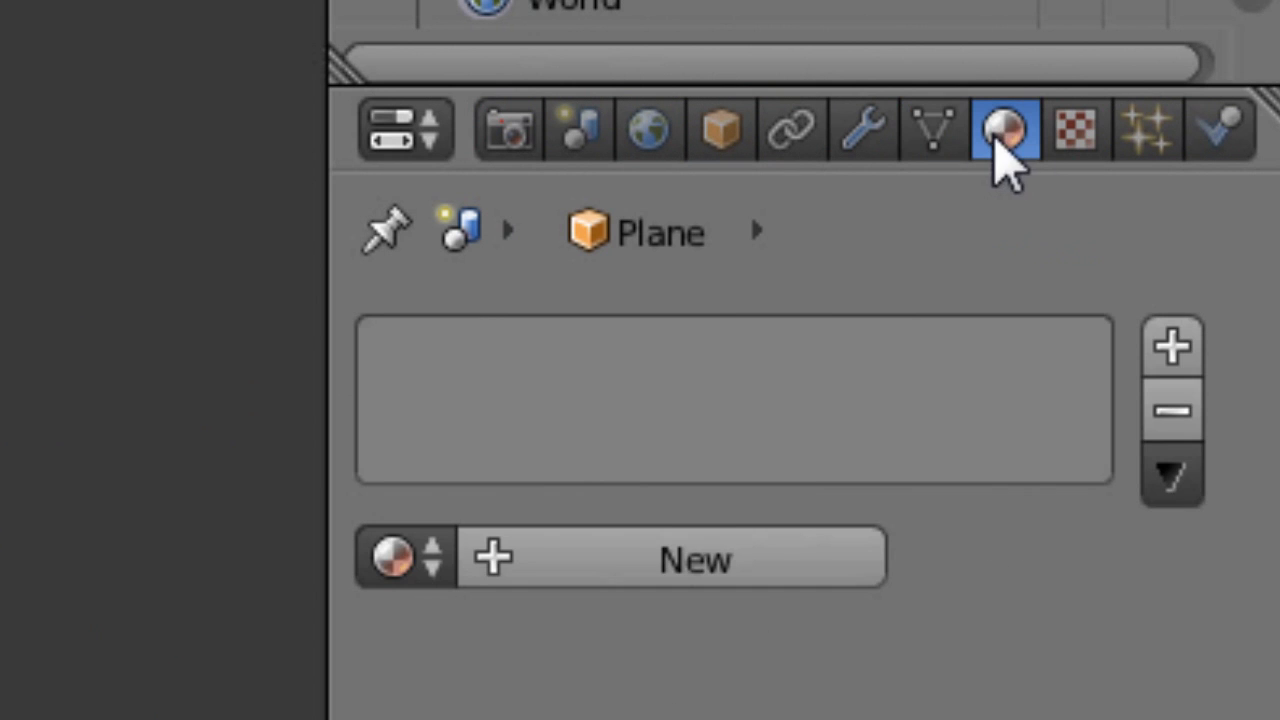
{"action": "left_click", "coordinate": [730, 556]}
{"action": "left_click", "coordinate": [829, 645]}
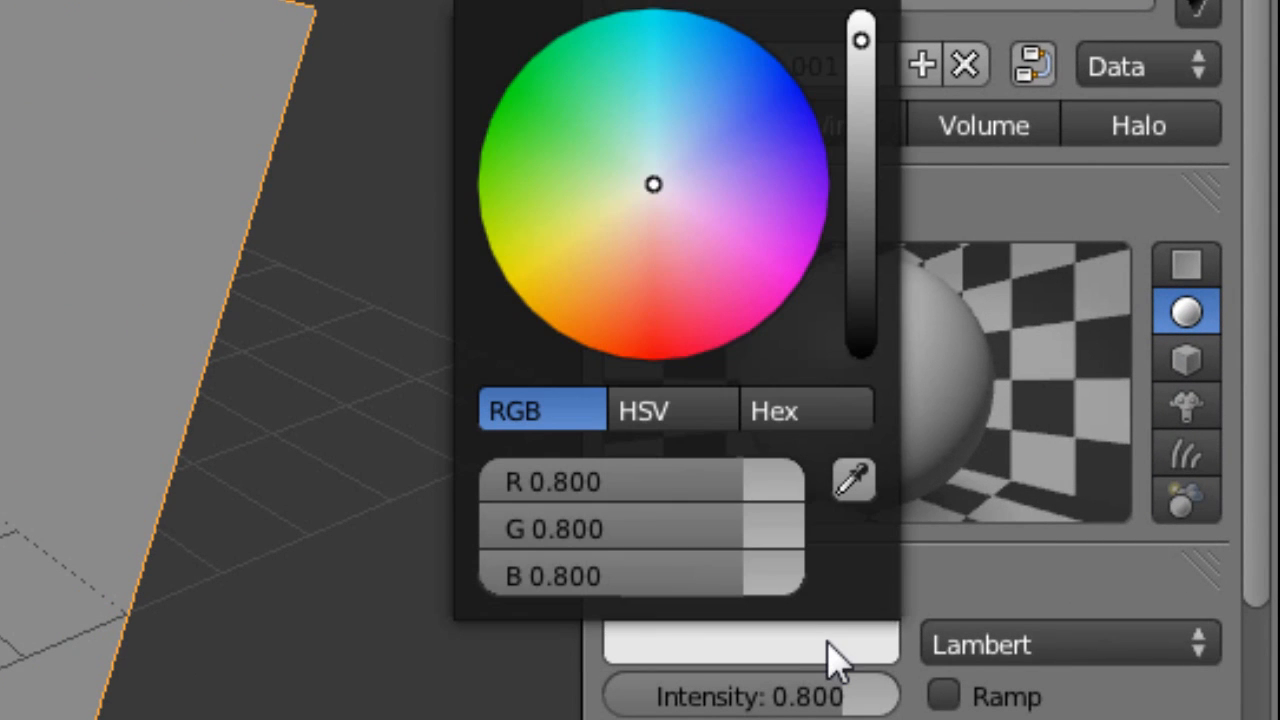
{"action": "left_click_drag", "start_coordinate": [864, 46], "coordinate": [851, 457]}
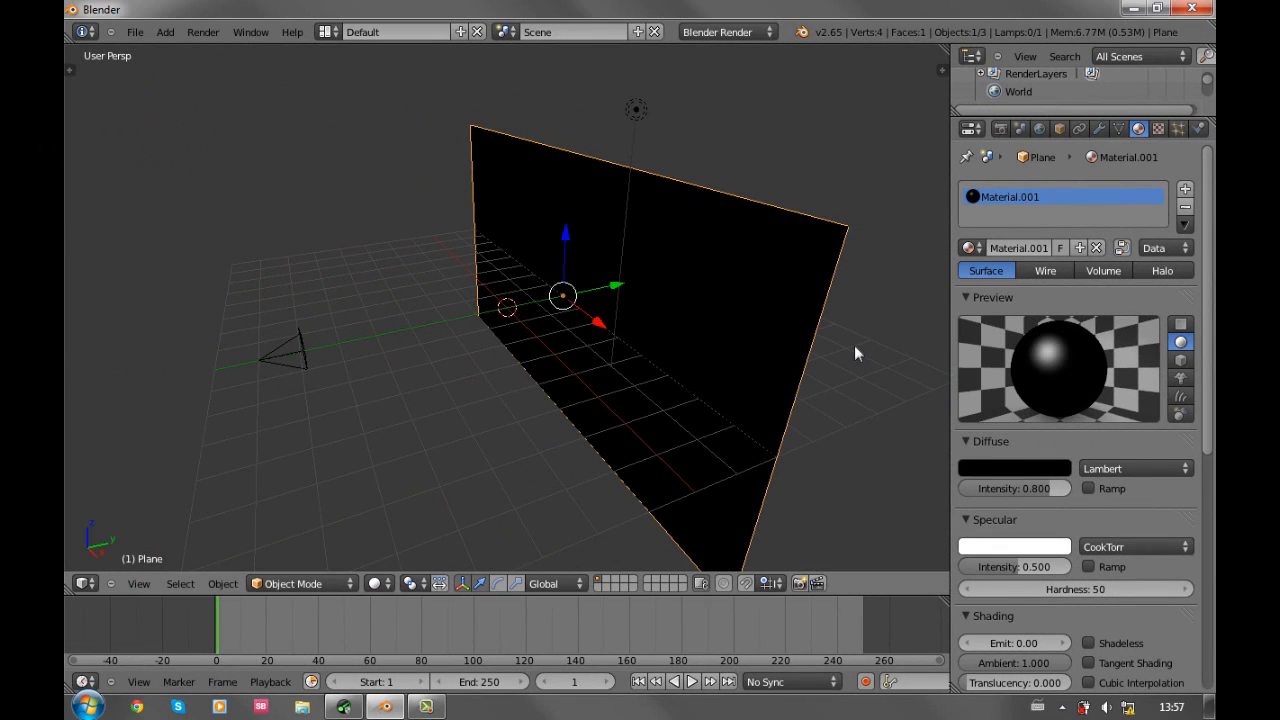
{"action": "left_click_drag", "start_coordinate": [951, 276], "coordinate": [1003, 278]}
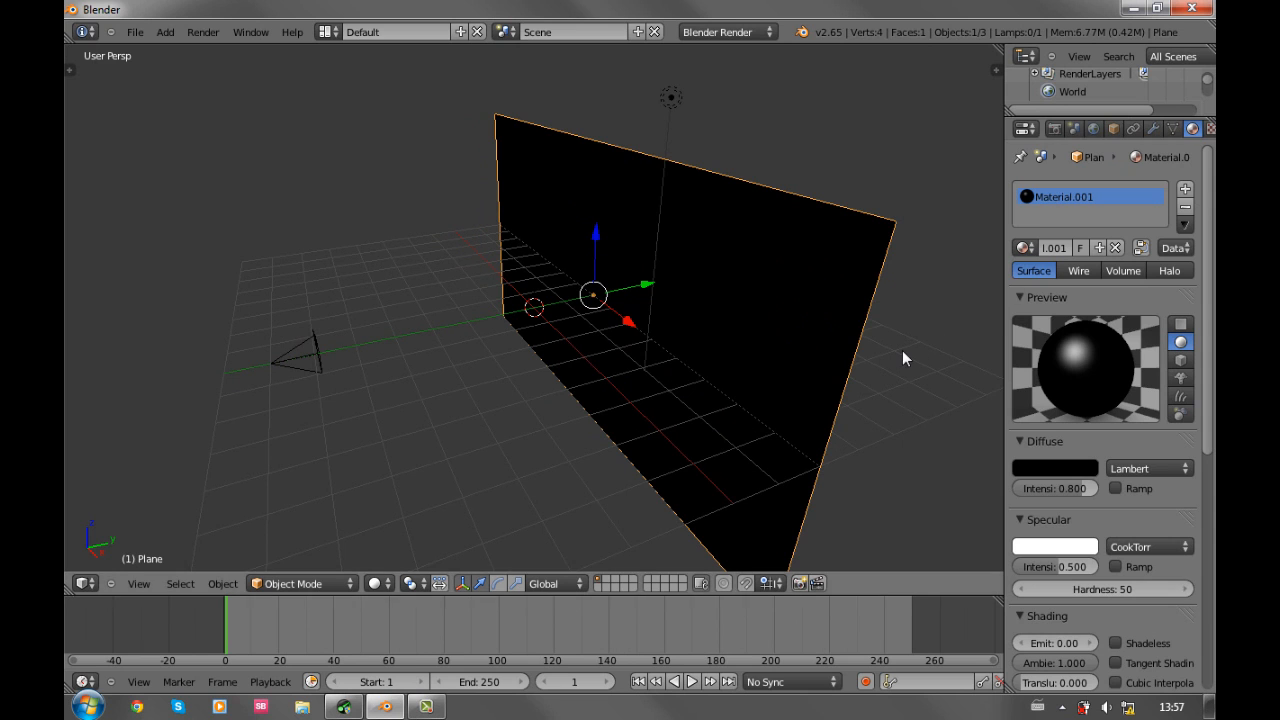
Add a text object at the scene origin and rotate it 90° about the global X axis
{"action": "left_click", "coordinate": [163, 33]}
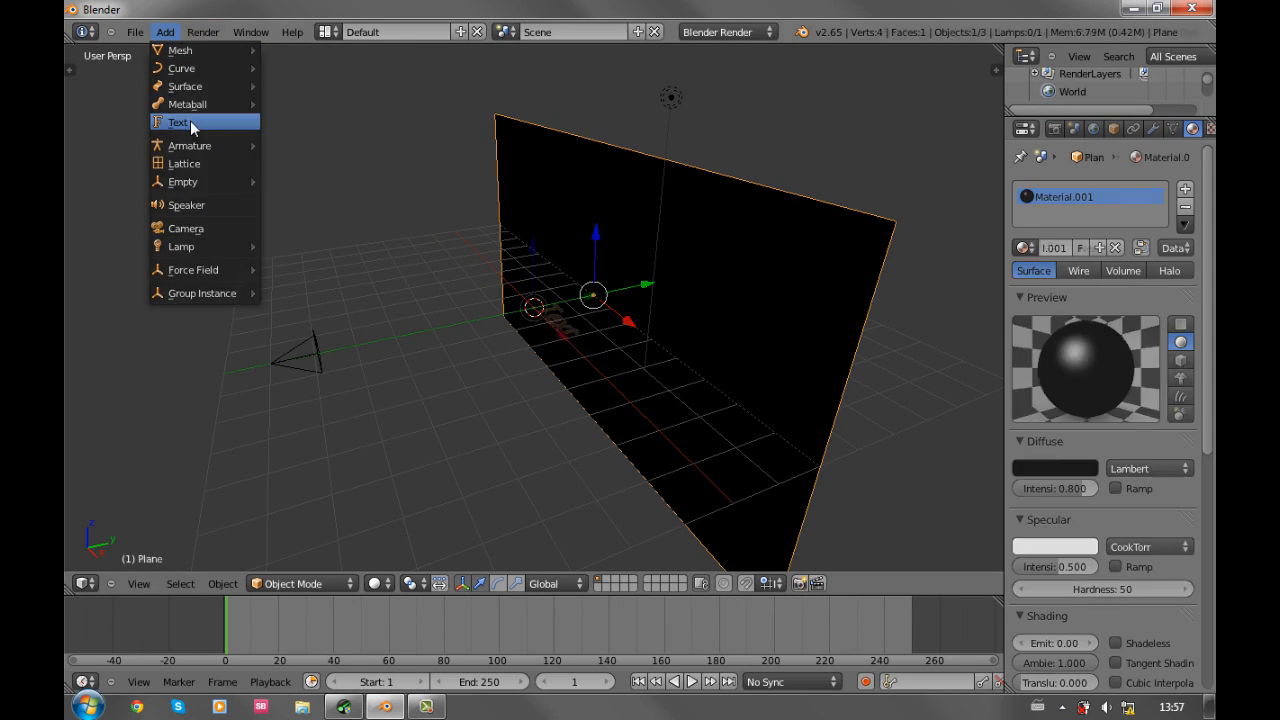
{"action": "left_click", "coordinate": [190, 122]}
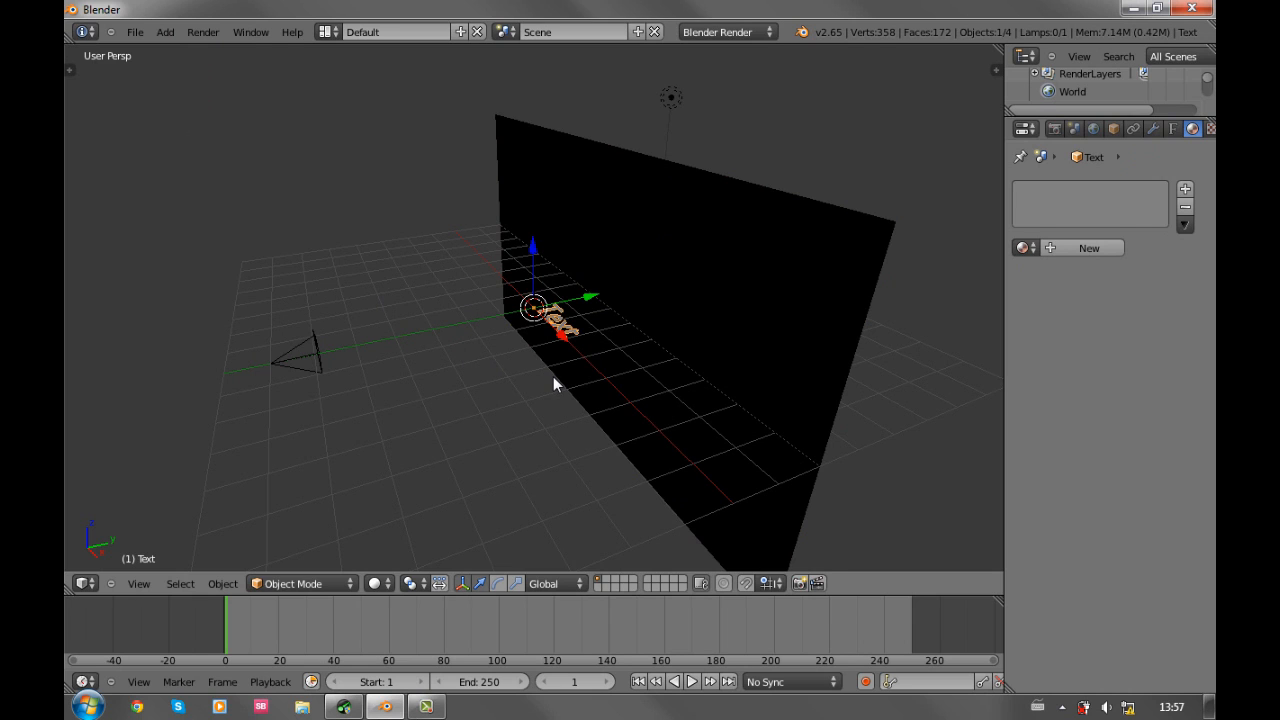
{"action": "type", "text": "rx90"}
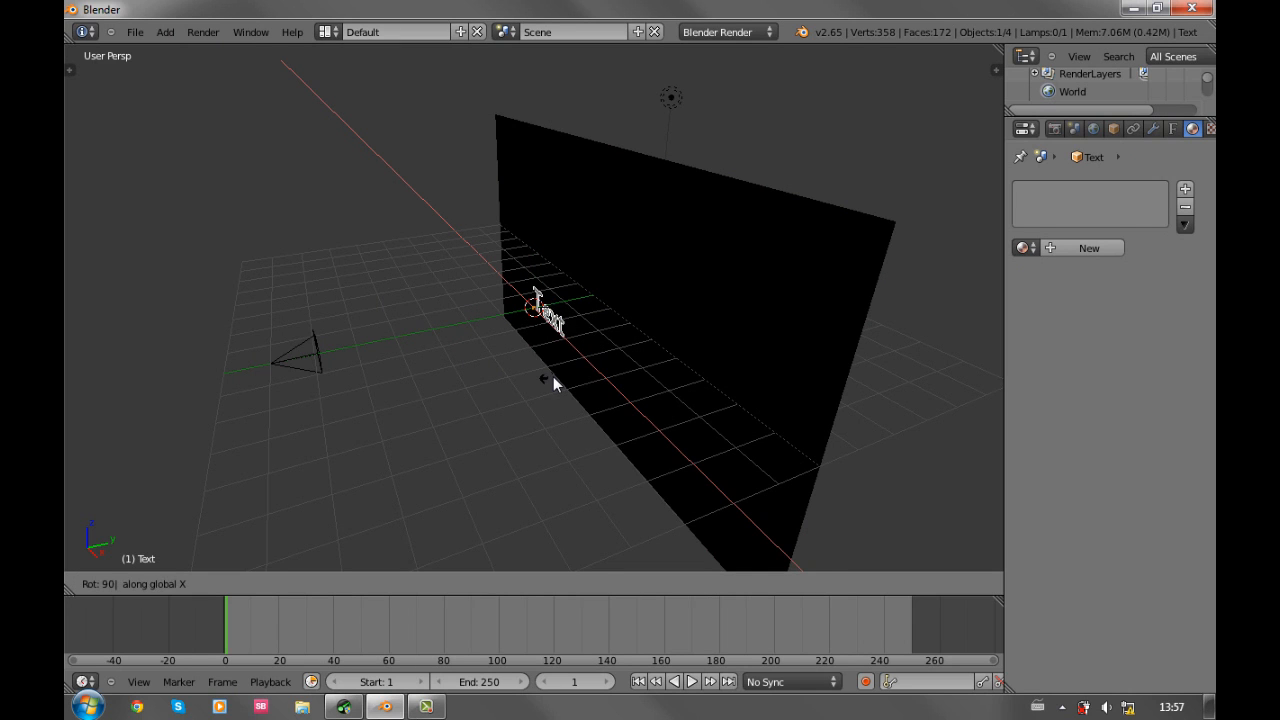
{"action": "key", "text": "Return"}
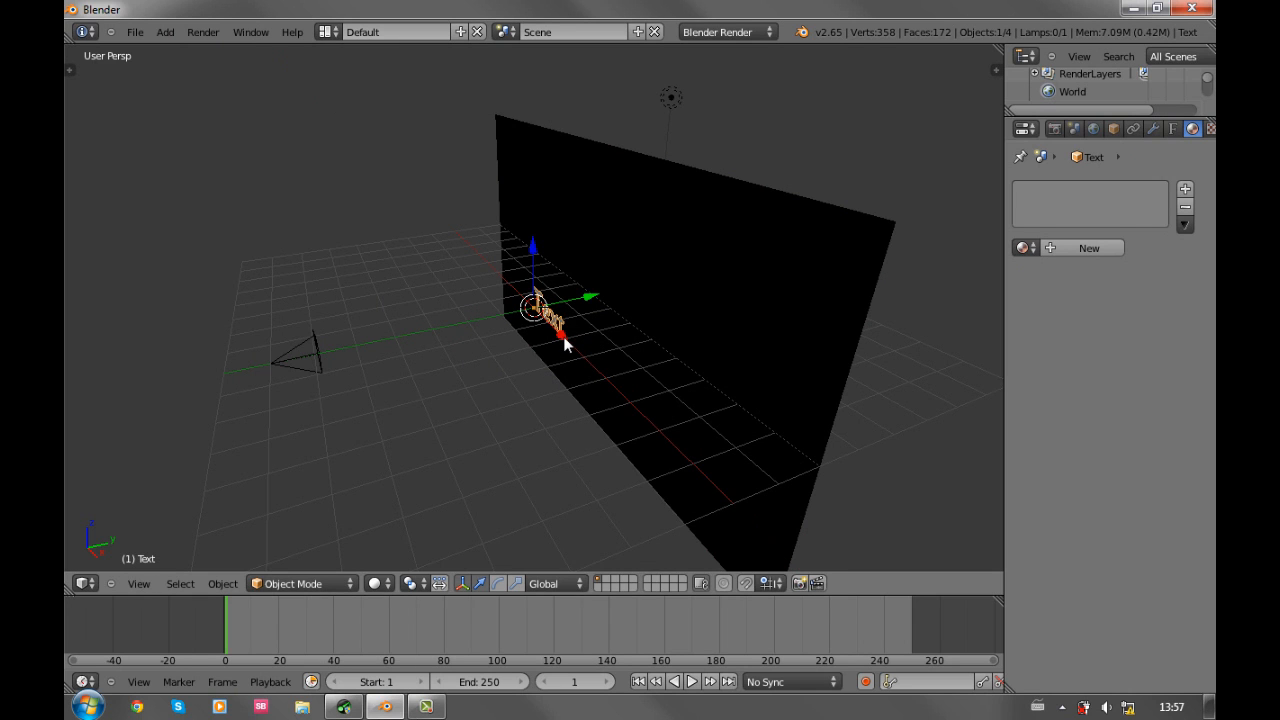
From the camera view, replace the text object's content with "Juzzby"
{"action": "key", "text": "KP_0"}
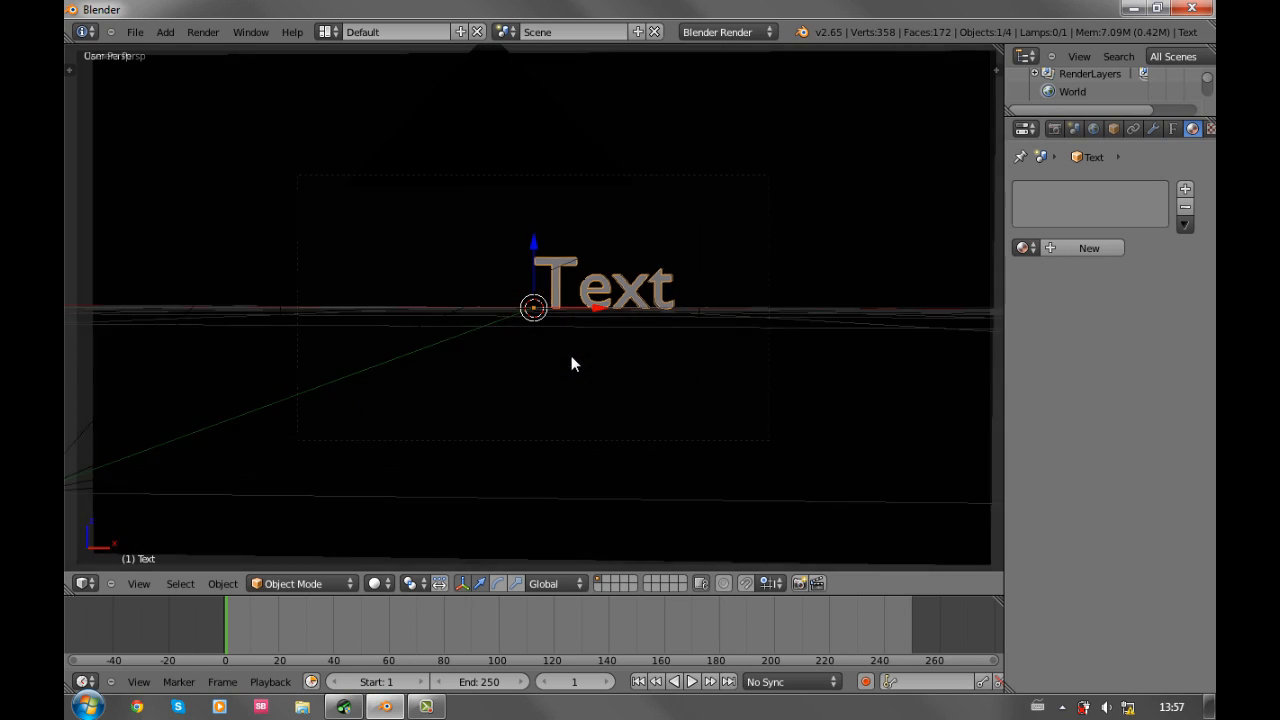
{"action": "key", "text": "Tab"}
{"action": "key", "text": "BackSpace"}
{"action": "key", "text": "BackSpace"}
{"action": "key", "text": "BackSpace"}
{"action": "key", "text": "BackSpace"}
{"action": "type", "text": "Juzzby"}
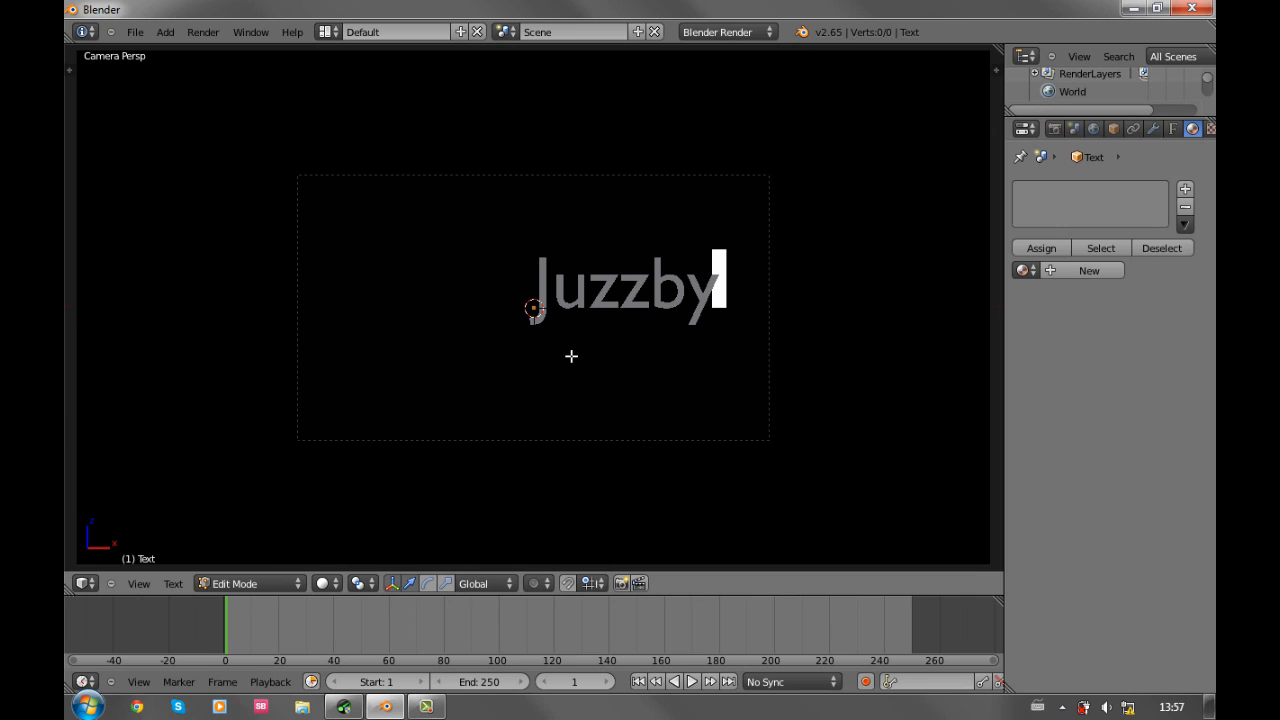
{"action": "key", "text": "Tab"}
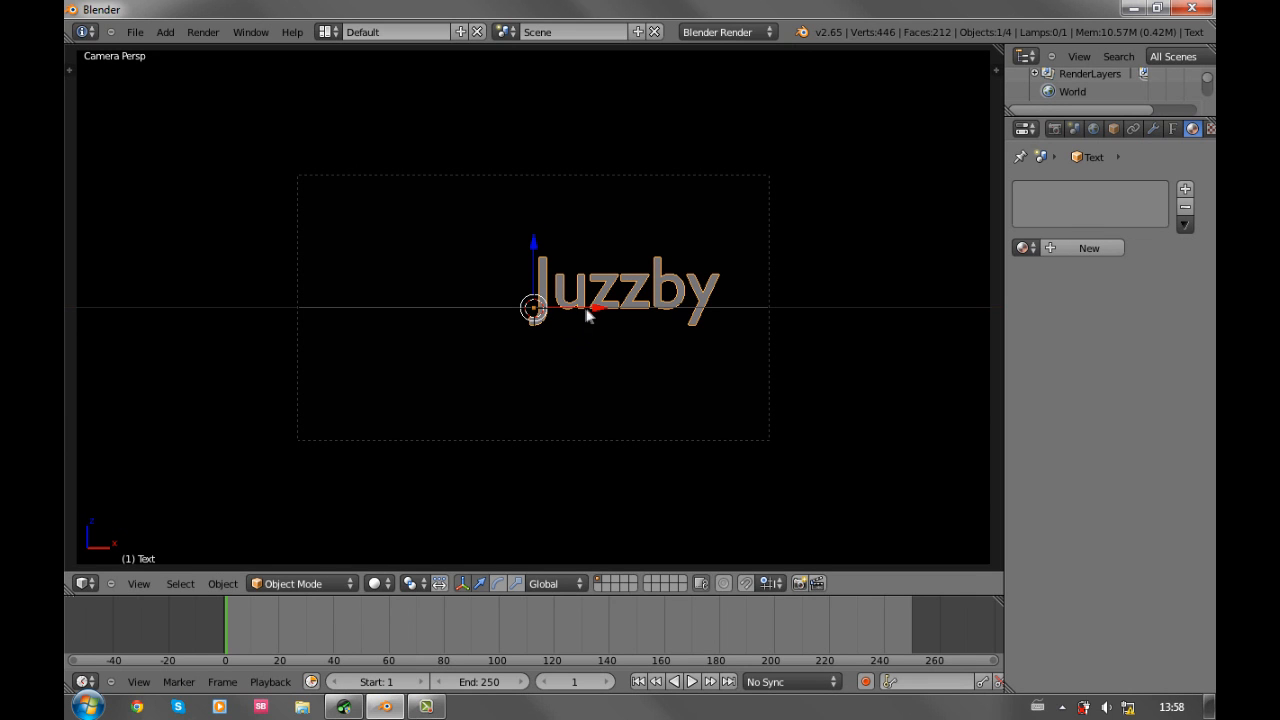
Move the "Juzzby" text about -2.99 units along X and about -0.24 units along Z within the camera frame
{"action": "key", "text": "g"}
{"action": "key", "text": "x"}
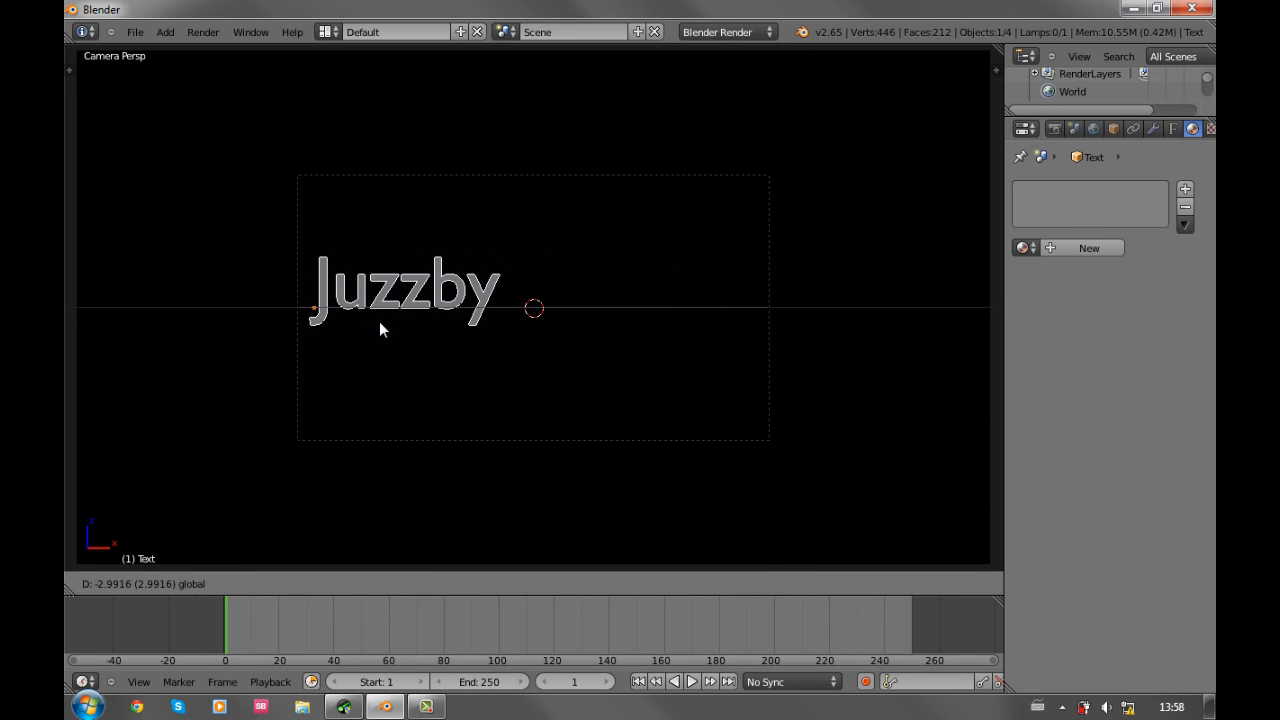
{"action": "left_click", "coordinate": [379, 321]}
{"action": "key", "text": "g"}
{"action": "key", "text": "z"}
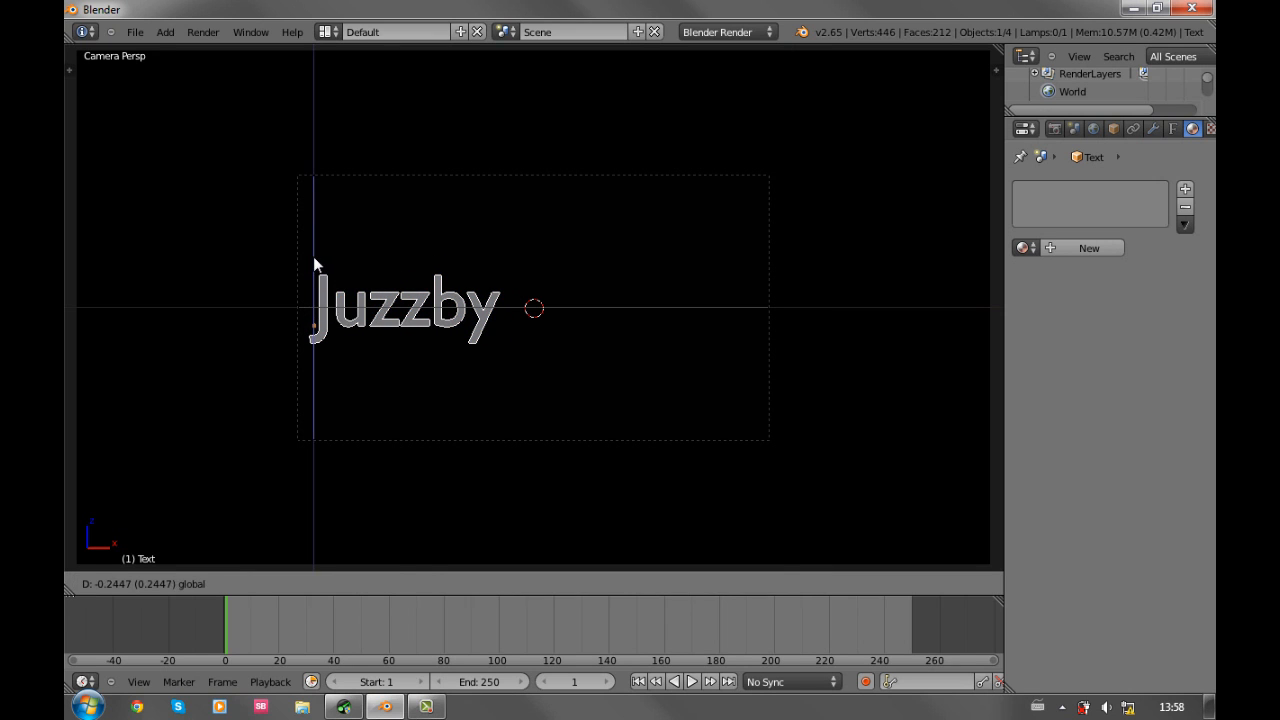
{"action": "left_click", "coordinate": [313, 256]}
Add a second text object at the scene origin and rotate it 90° about the X axis
{"action": "left_click", "coordinate": [135, 32]}
{"action": "mouse_move", "coordinate": [166, 32]}
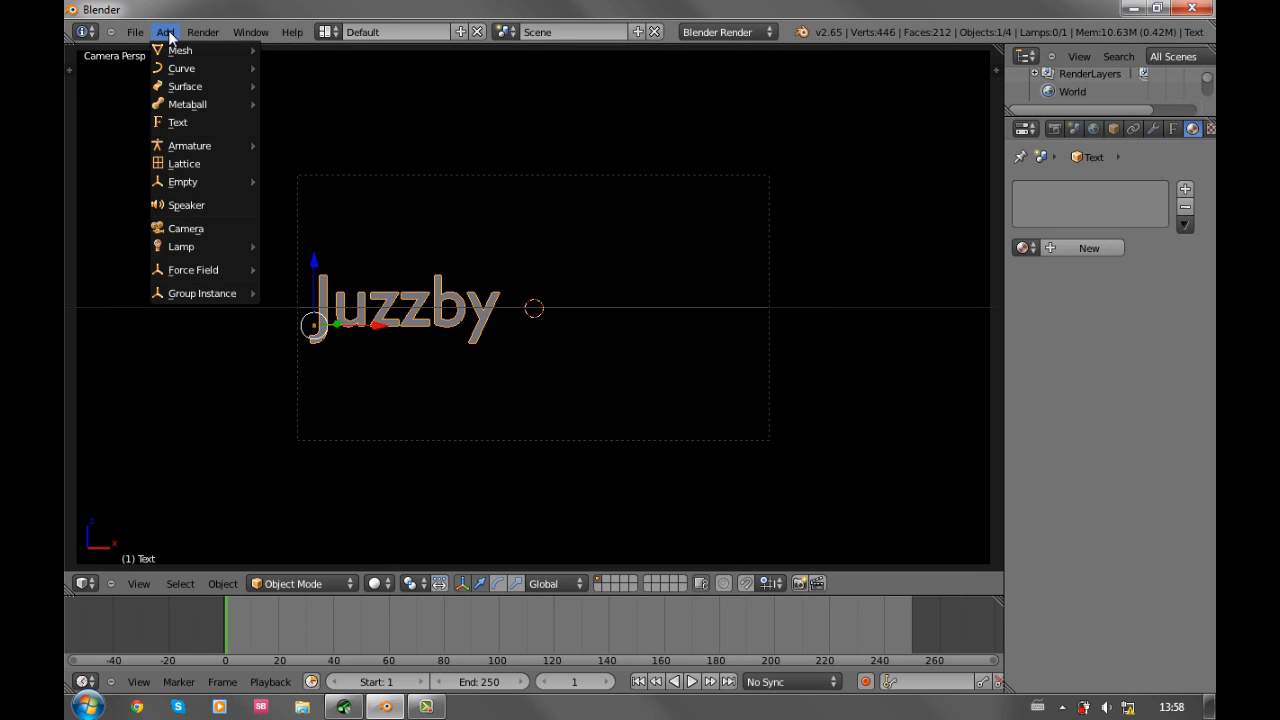
{"action": "left_click", "coordinate": [186, 119]}
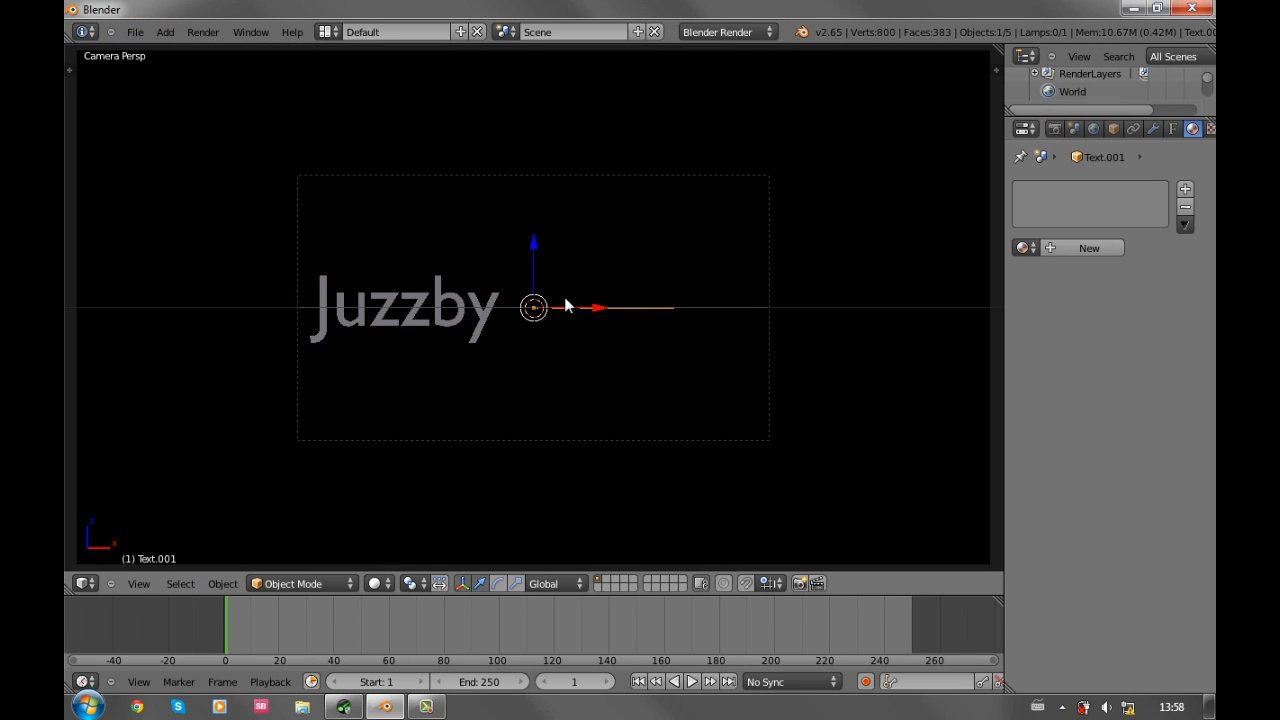
{"action": "key", "text": "r"}
{"action": "key", "text": "x"}
{"action": "key", "text": "9"}
{"action": "key", "text": "0"}
{"action": "key", "text": "Return"}
Replace the new text's content with "X" and move it down and along negative X, just after "Juzzby"
{"action": "key", "text": "Tab"}
{"action": "key", "text": "BackSpace"}
{"action": "key", "text": "BackSpace"}
{"action": "key", "text": "BackSpace"}
{"action": "key", "text": "BackSpace"}
{"action": "type", "text": "X"}
{"action": "key", "text": "Return"}
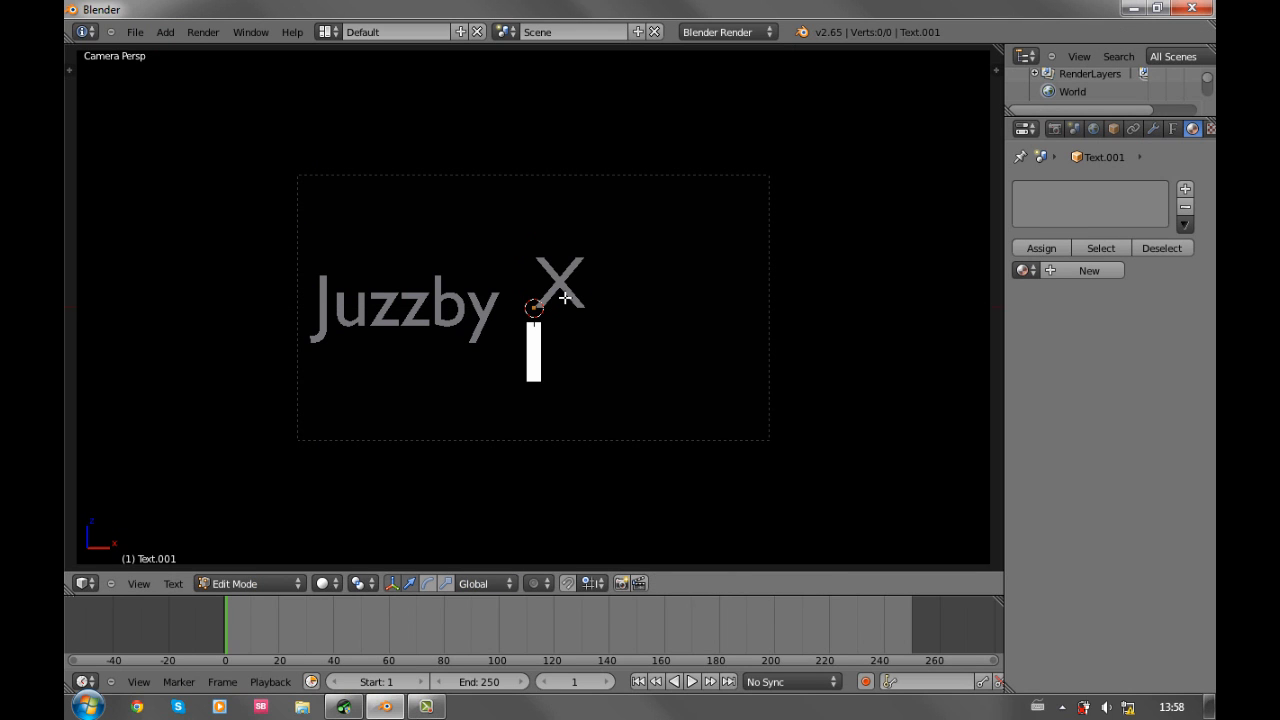
{"action": "key", "text": "BackSpace"}
{"action": "key", "text": "Tab"}
{"action": "left_click_drag", "start_coordinate": [533, 248], "coordinate": [531, 274]}
{"action": "left_click_drag", "start_coordinate": [600, 337], "coordinate": [574, 334]}
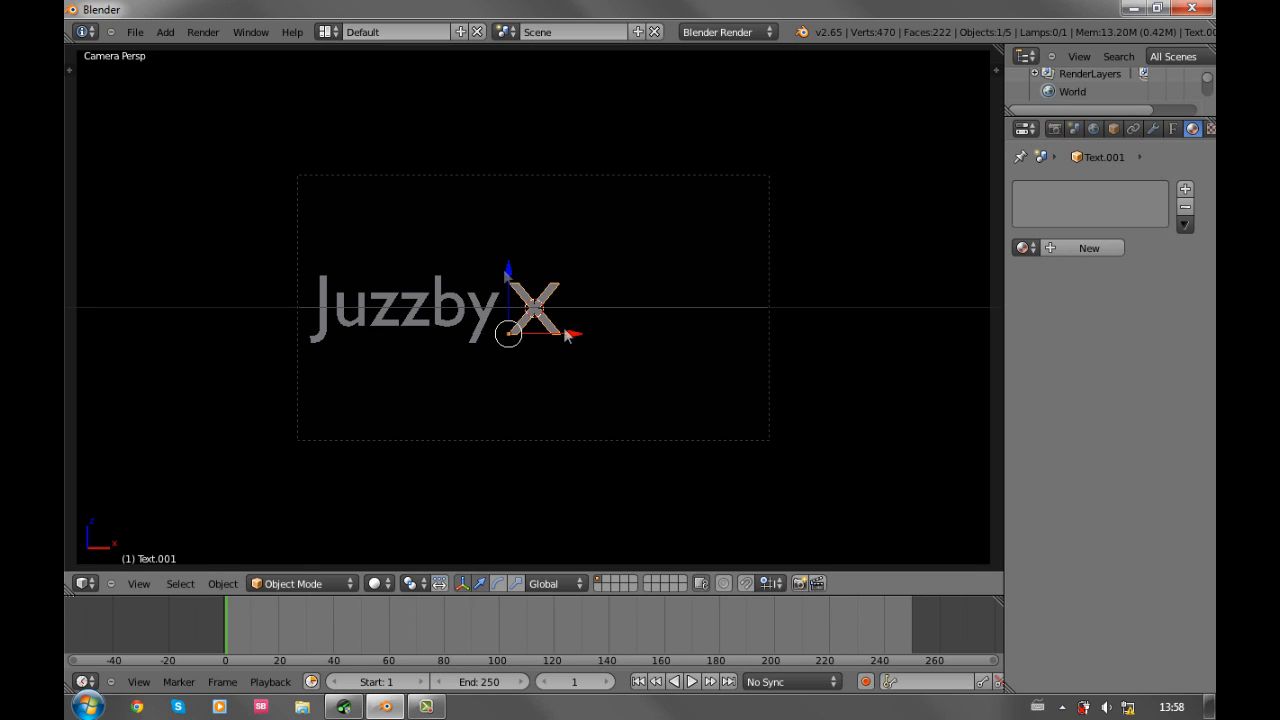
Add a third text object at the scene origin with the content "falcon"
{"action": "left_click", "coordinate": [165, 33]}
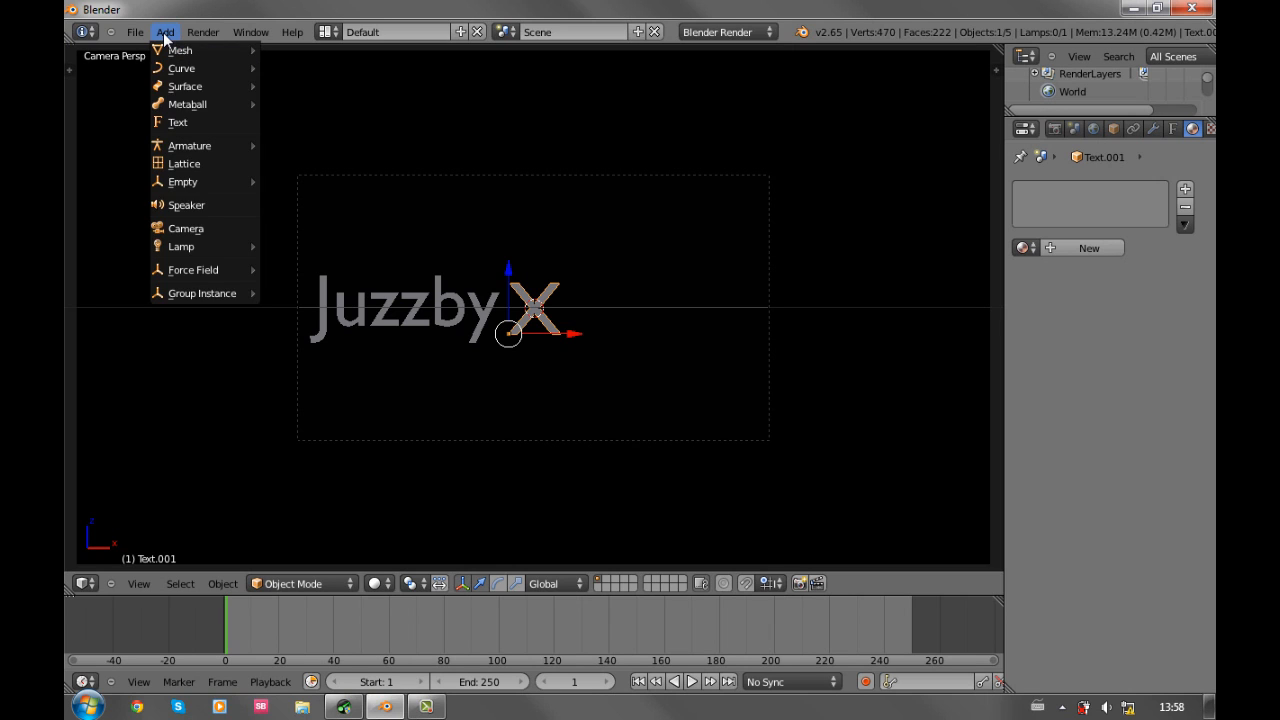
{"action": "left_click", "coordinate": [178, 122]}
{"action": "key", "text": "Tab"}
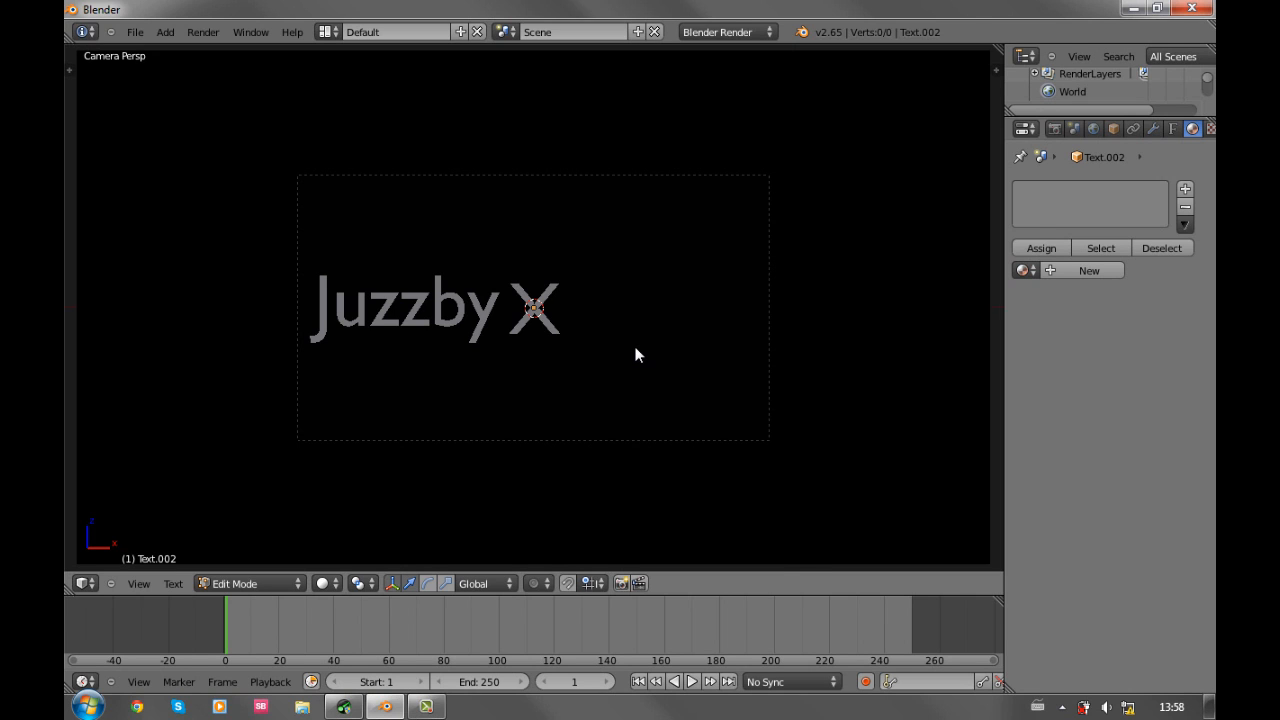
{"action": "key", "text": "Tab"}
Rotate the "falcon" text 90° about the global X axis and position it just after the "X", roughly level with "Juzzby"
{"action": "type", "text": "rx90"}
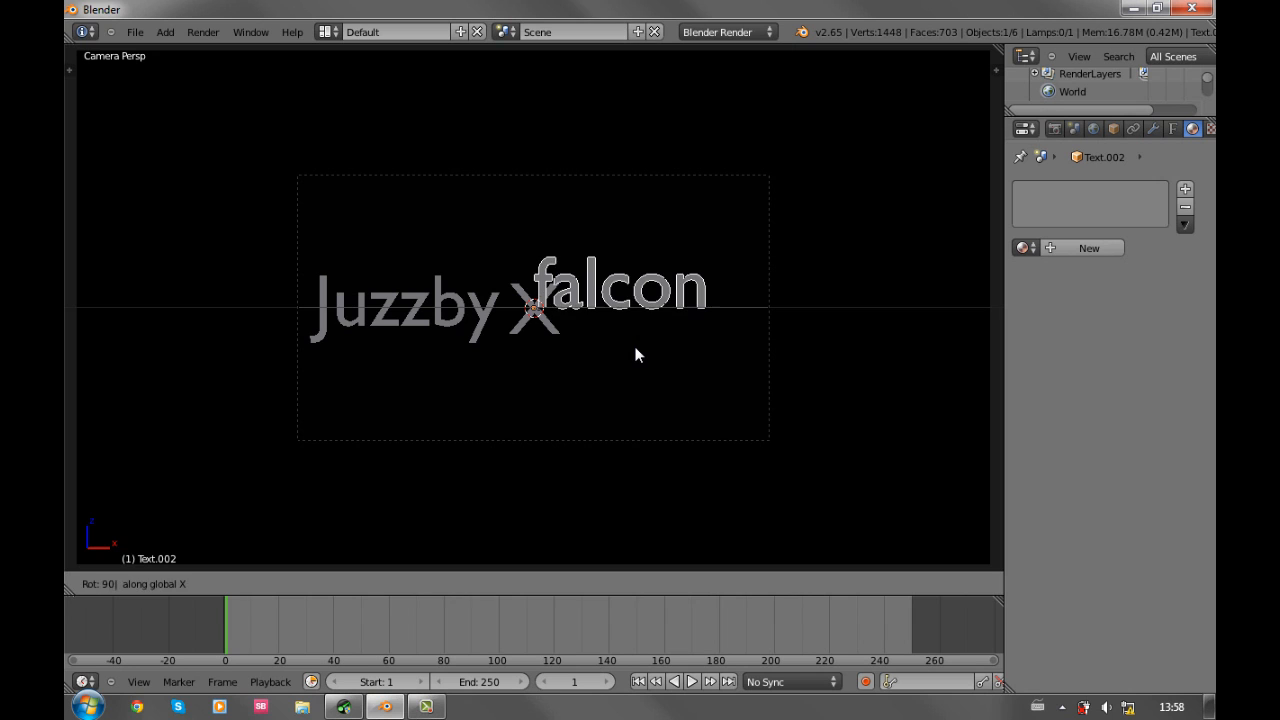
{"action": "key", "text": "Return"}
{"action": "left_click_drag", "start_coordinate": [599, 312], "coordinate": [631, 310]}
{"action": "left_click_drag", "start_coordinate": [566, 243], "coordinate": [568, 261]}
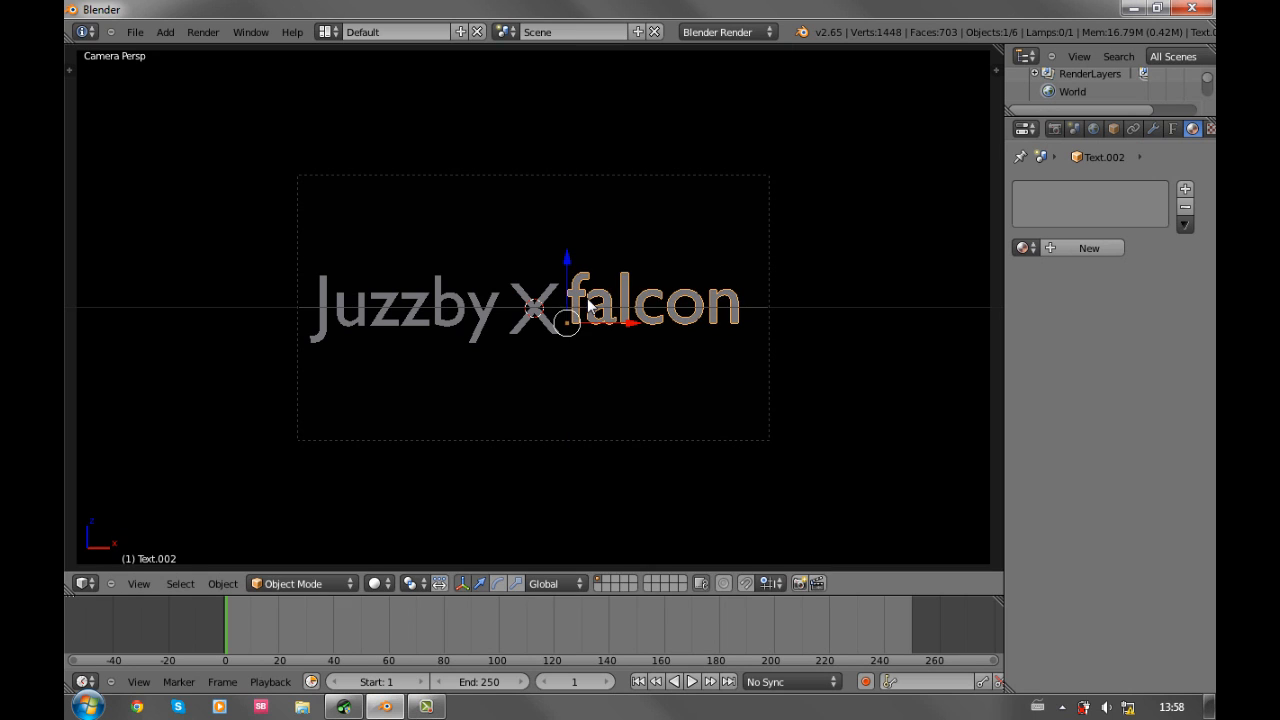
Extrude the "Juzzby" text by 0.1
{"action": "right_click", "coordinate": [441, 319]}
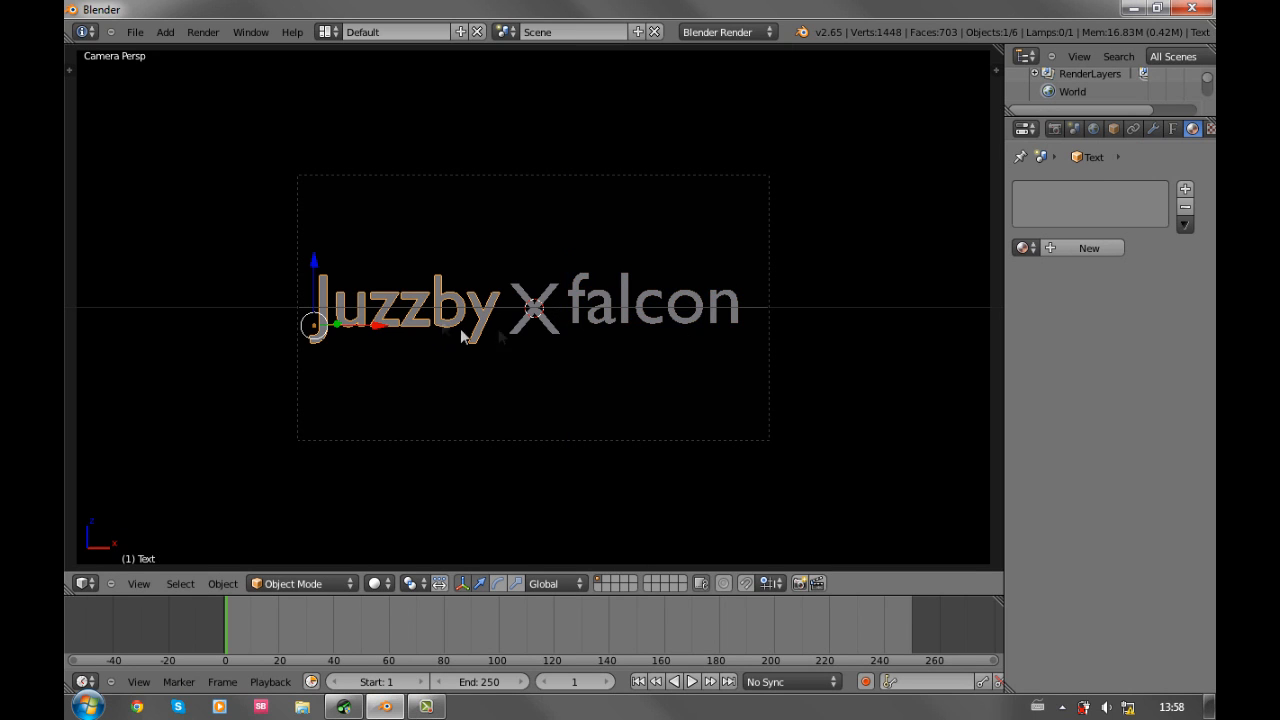
{"action": "left_click", "coordinate": [1172, 129]}
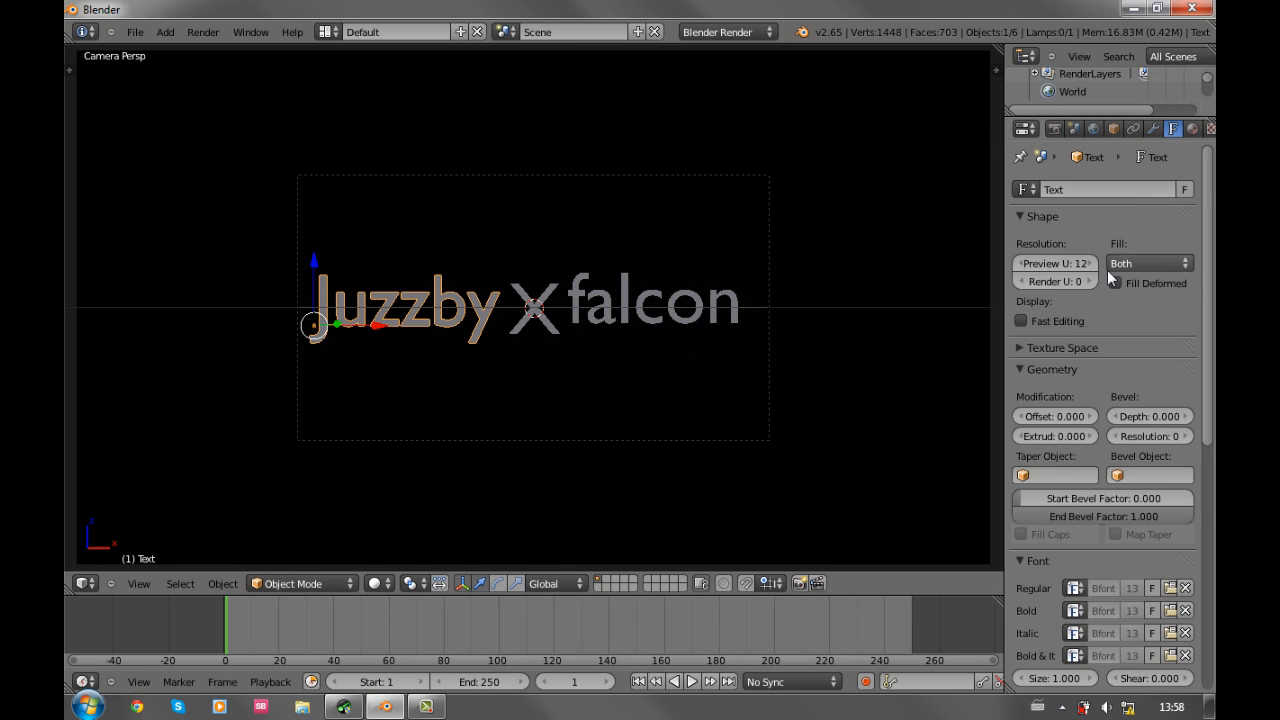
{"action": "left_click", "coordinate": [1060, 436]}
{"action": "key", "text": "Return"}
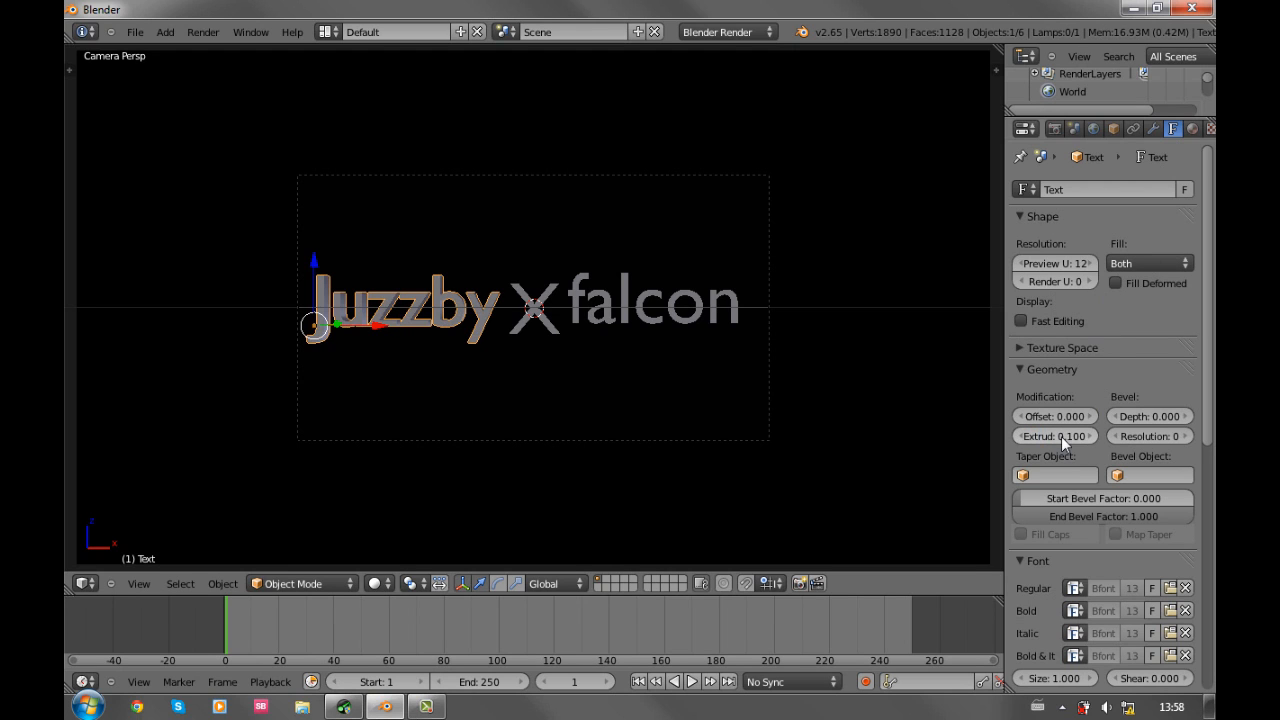
Set the extrusion of both the "X" and "falcon" texts to 0.1
{"action": "right_click", "coordinate": [533, 308]}
{"action": "left_click", "coordinate": [1056, 436]}
{"action": "type", "text": "0.1"}
{"action": "key", "text": "Return"}
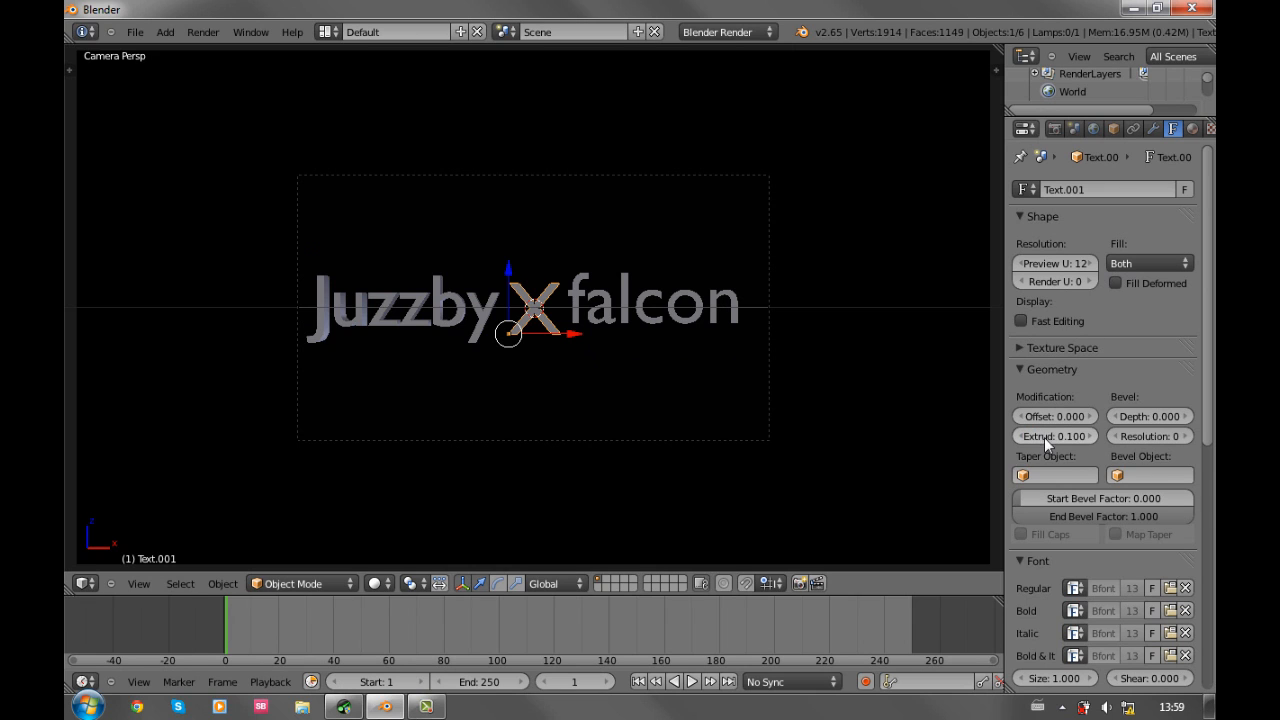
{"action": "right_click", "coordinate": [578, 300]}
{"action": "left_click", "coordinate": [1056, 436]}
{"action": "type", "text": "0.1"}
{"action": "key", "text": "Return"}
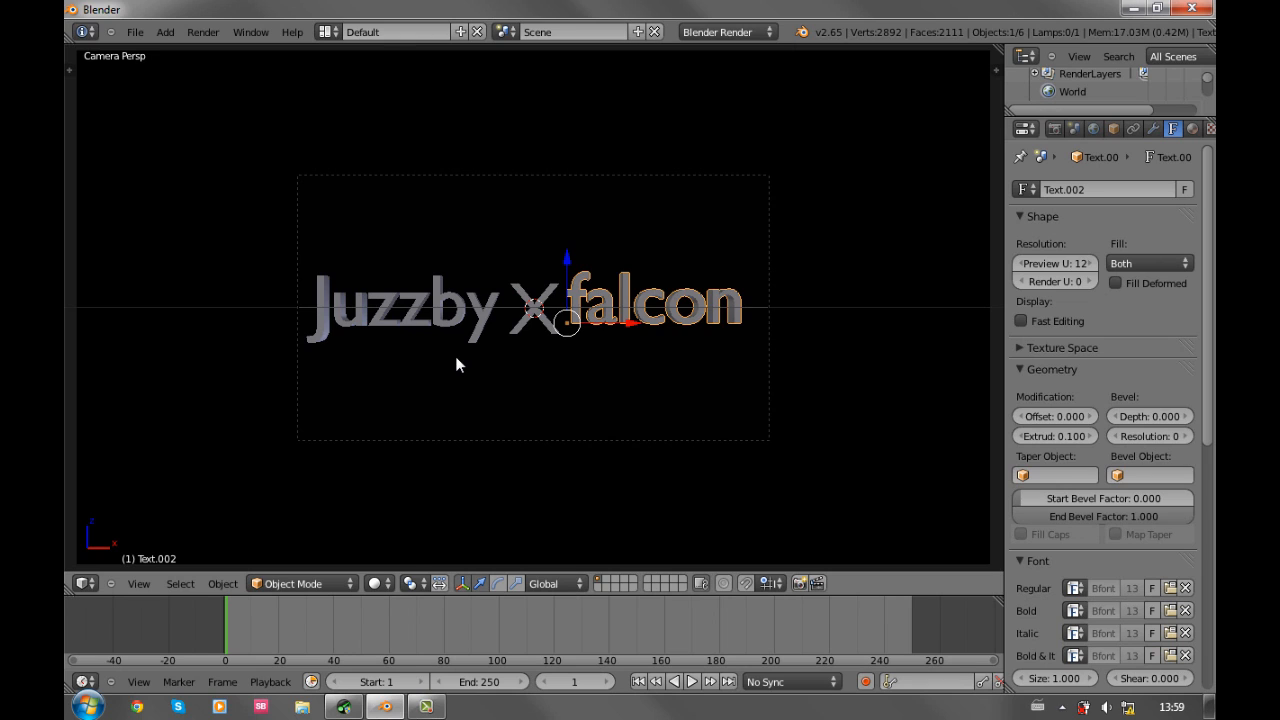
Load varsity_regular.ttf from C:\Windows\Fonts as the regular font of the "Juzzby" text
{"action": "right_click", "coordinate": [409, 323]}
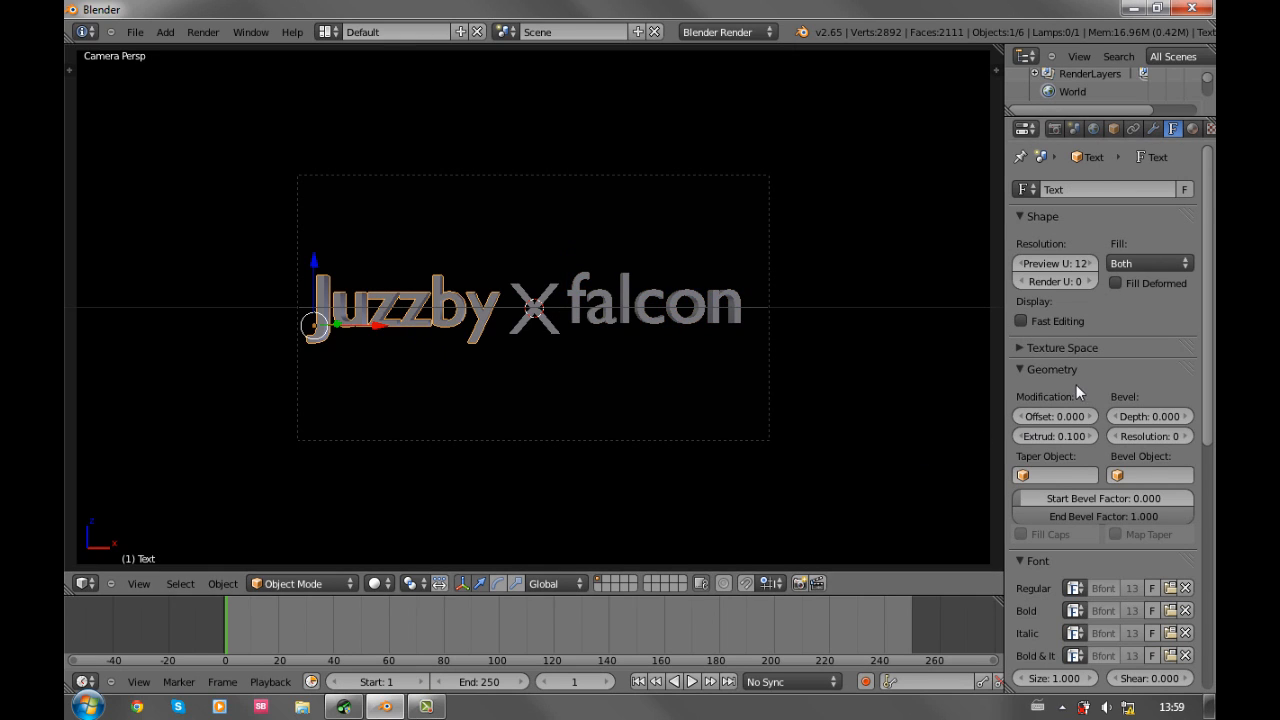
{"action": "left_click", "coordinate": [1170, 588]}
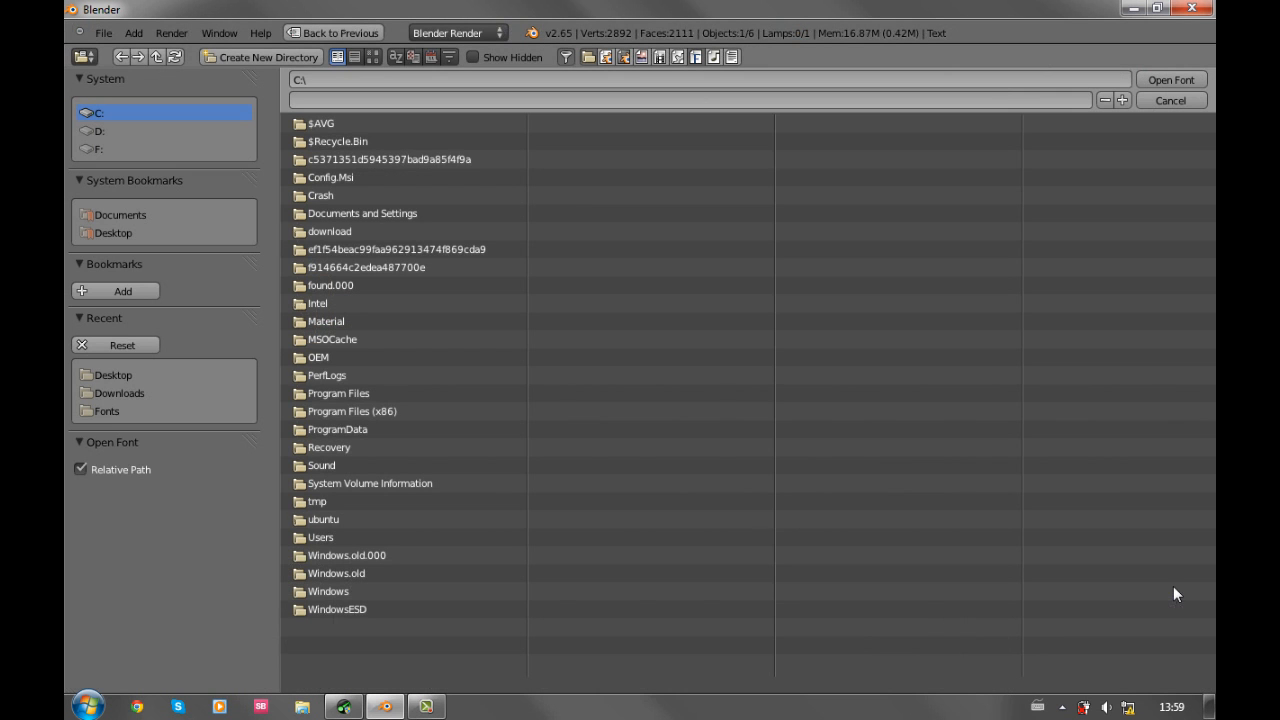
{"action": "left_click", "coordinate": [353, 591]}
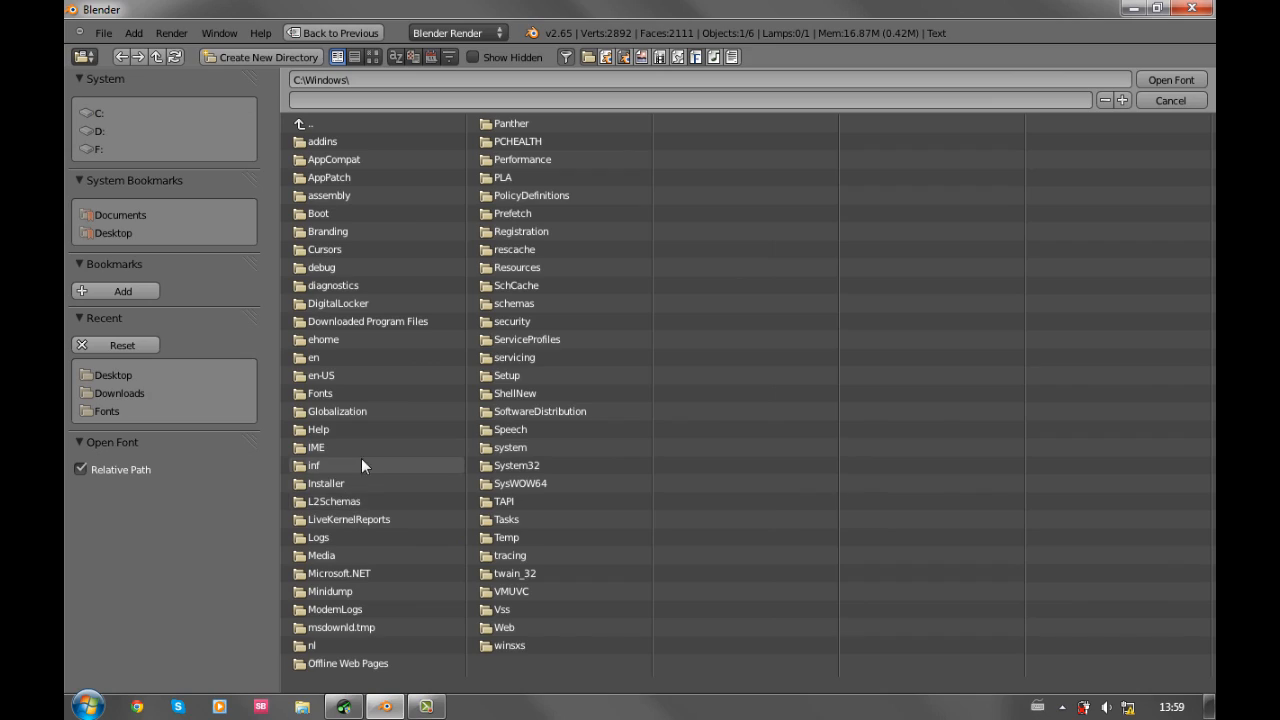
{"action": "left_click", "coordinate": [344, 394]}
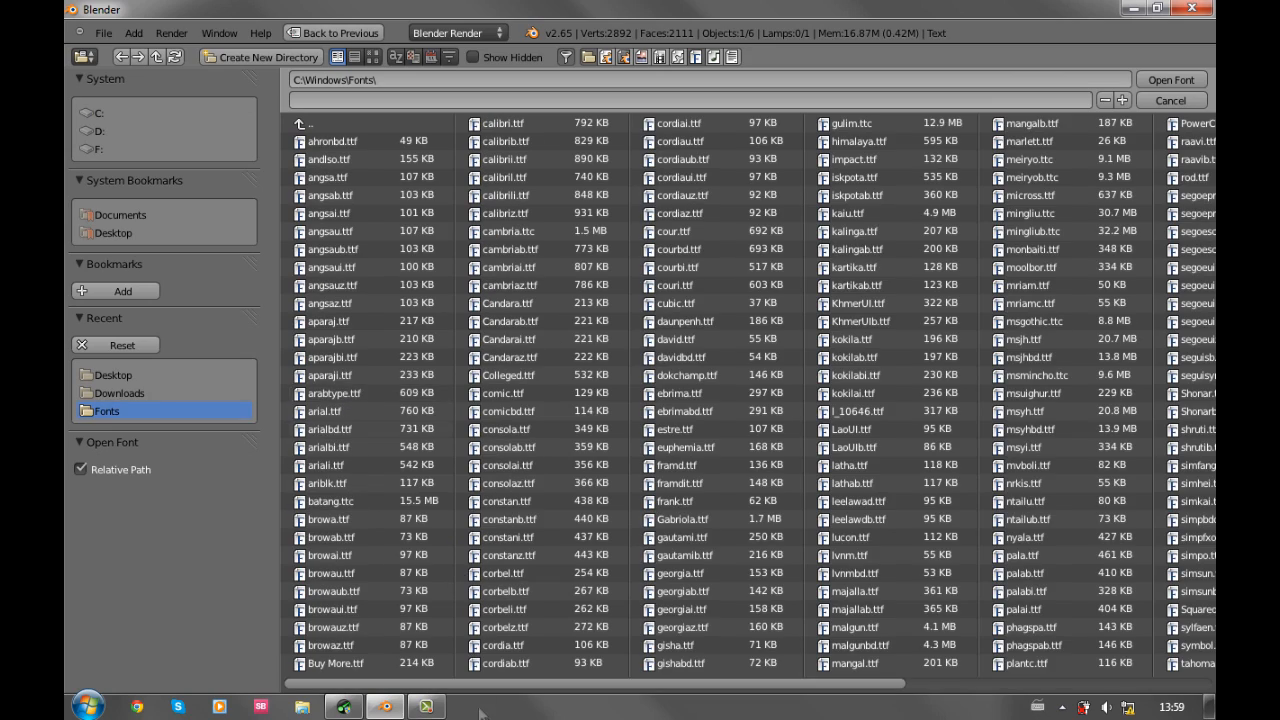
{"action": "left_click_drag", "start_coordinate": [538, 692], "coordinate": [998, 688]}
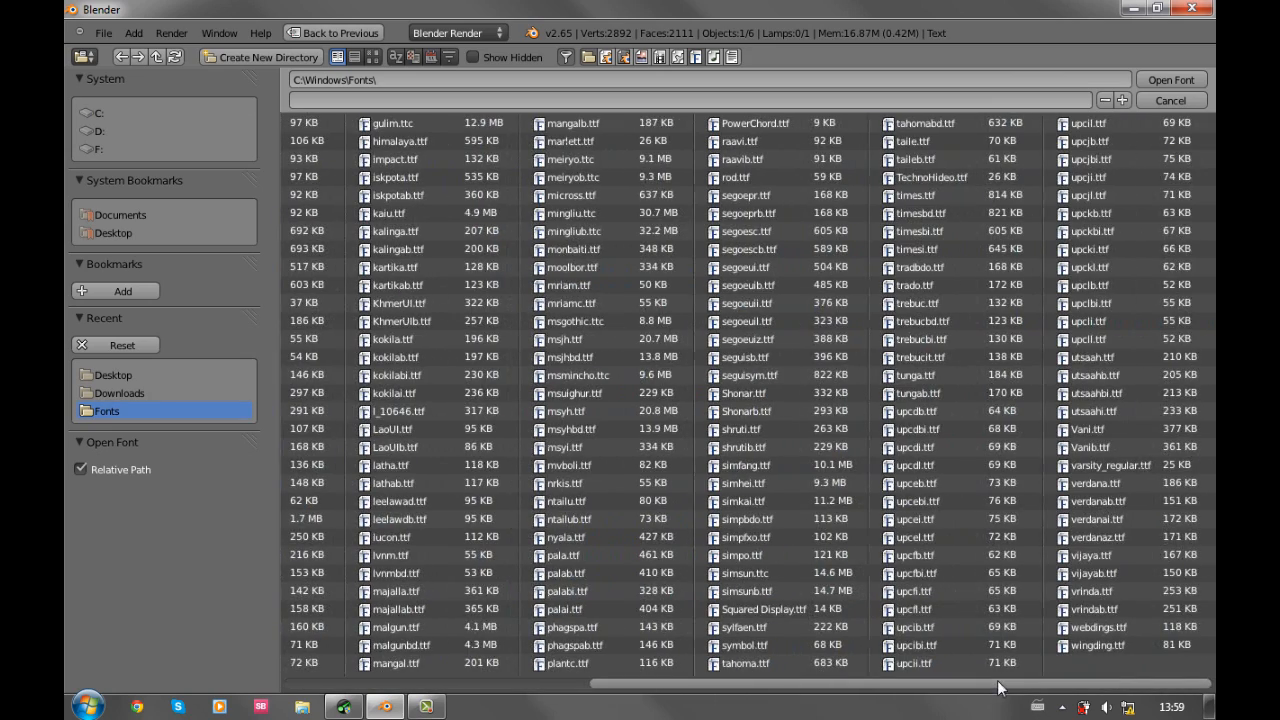
{"action": "left_click", "coordinate": [1110, 465]}
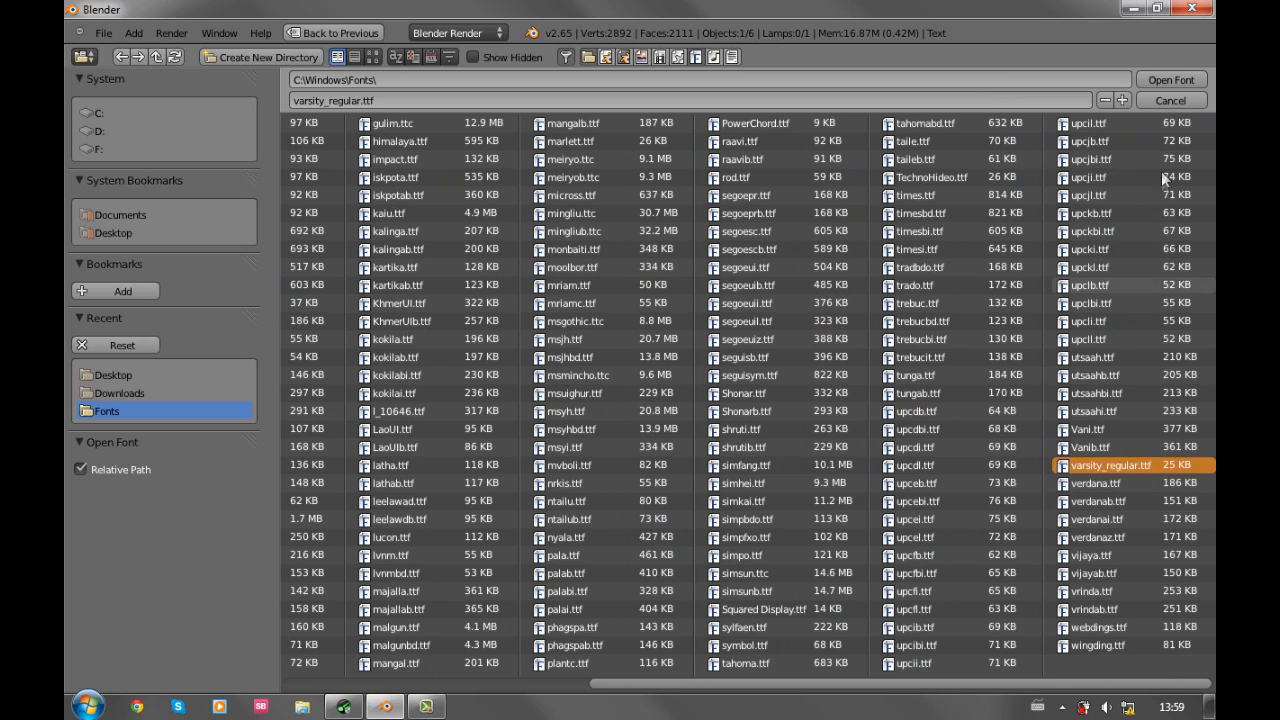
{"action": "left_click", "coordinate": [1178, 79]}
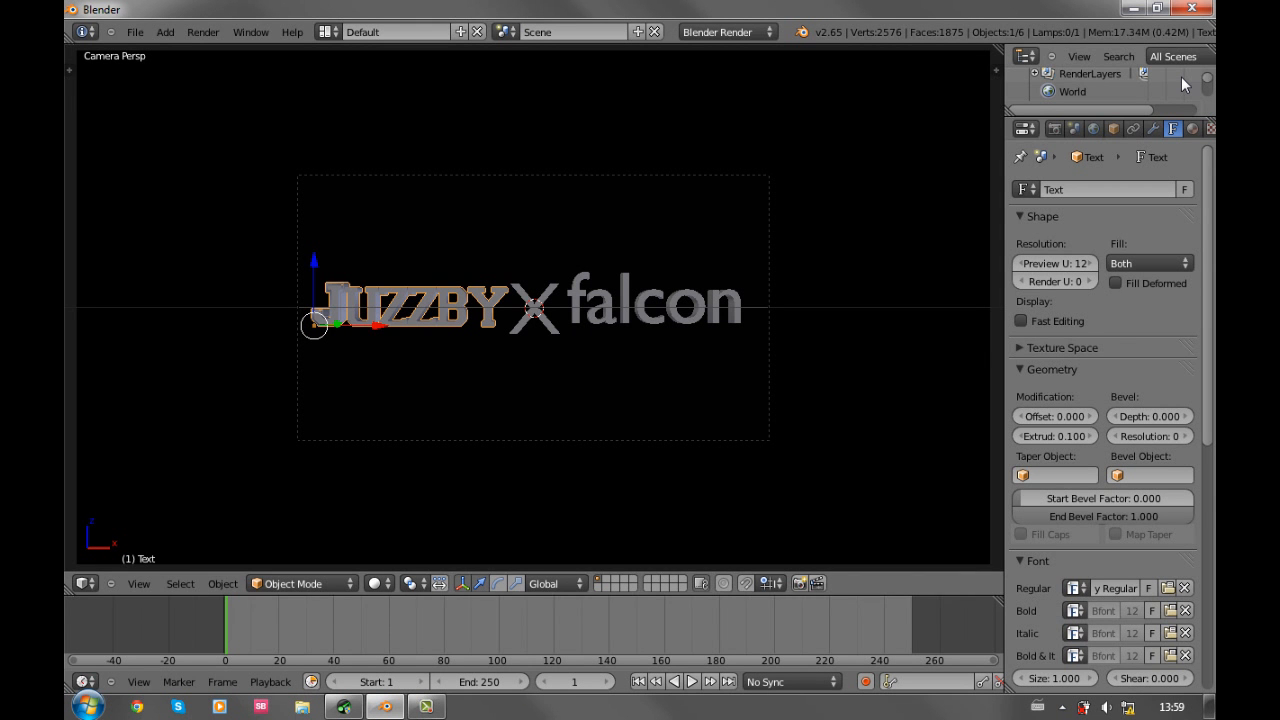
Apply the varsity_regular.ttf font to the "X" text and raise it slightly to line up with "Juzzby"
{"action": "right_click", "coordinate": [527, 330]}
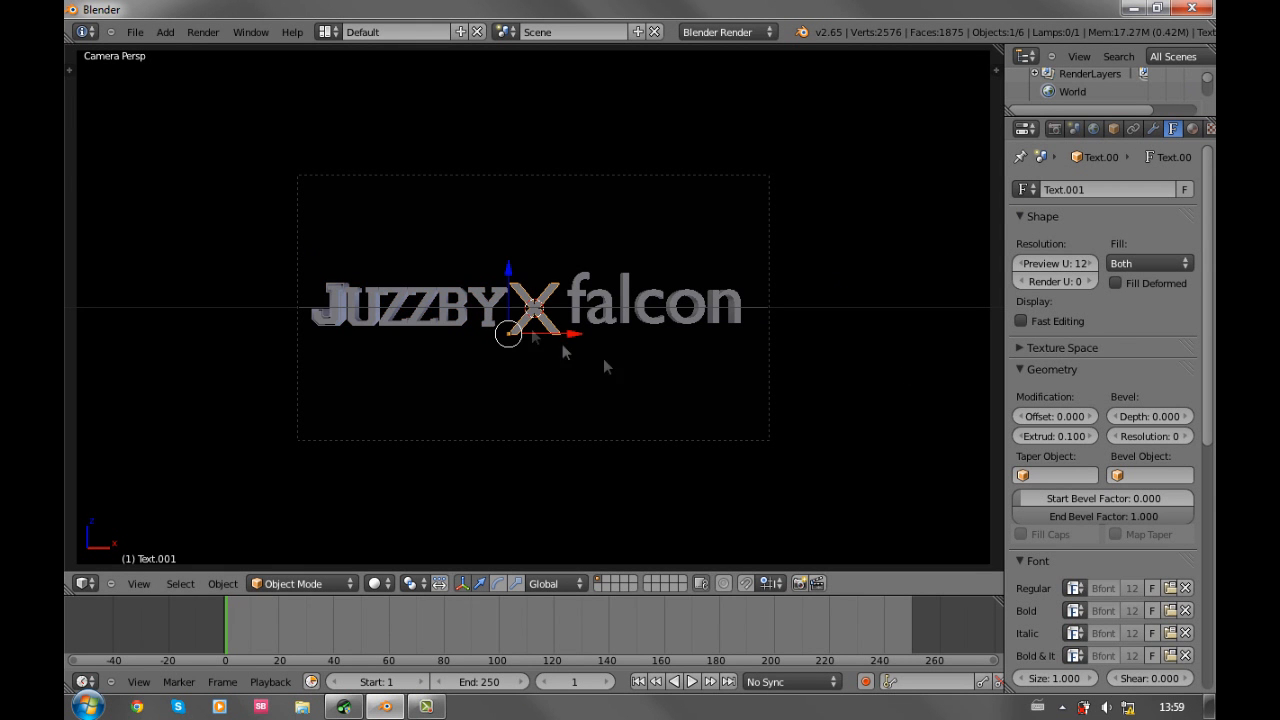
{"action": "left_click", "coordinate": [1167, 588]}
{"action": "left_click", "coordinate": [107, 375]}
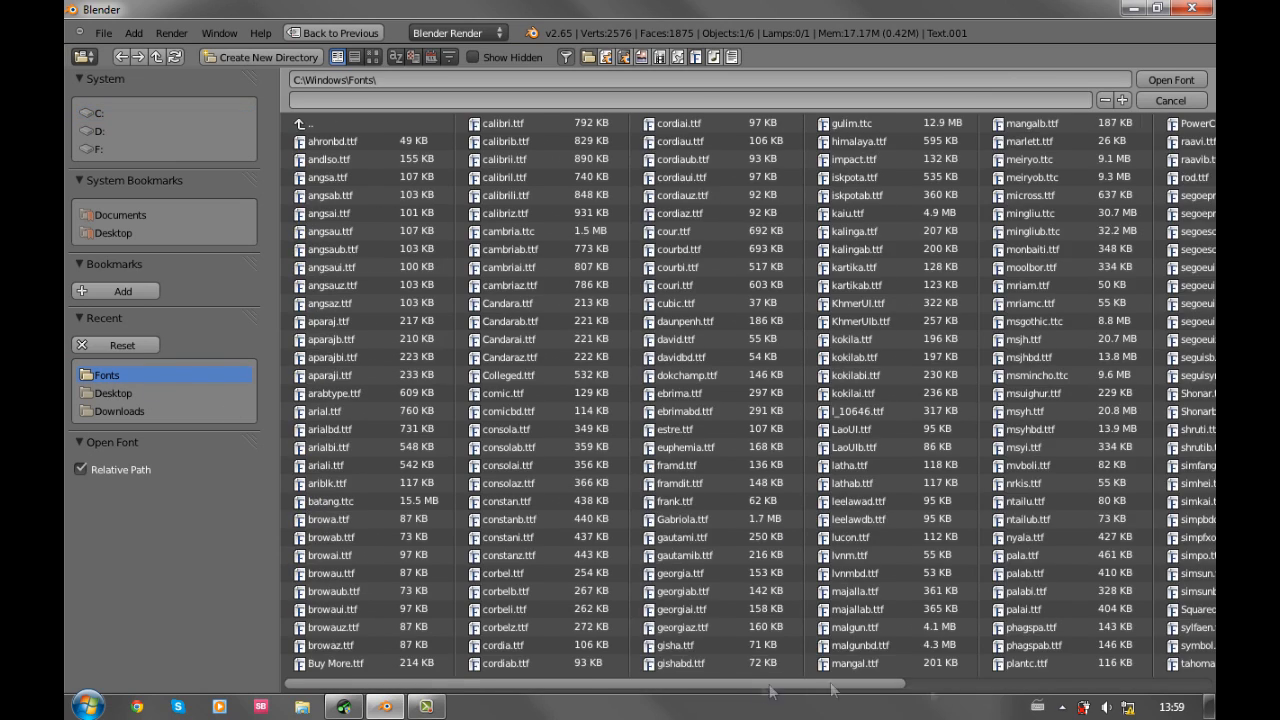
{"action": "scroll", "coordinate": [1143, 557], "scroll_direction": "down", "scroll_amount": 10}
{"action": "left_click", "coordinate": [1107, 462]}
{"action": "left_click", "coordinate": [1171, 80]}
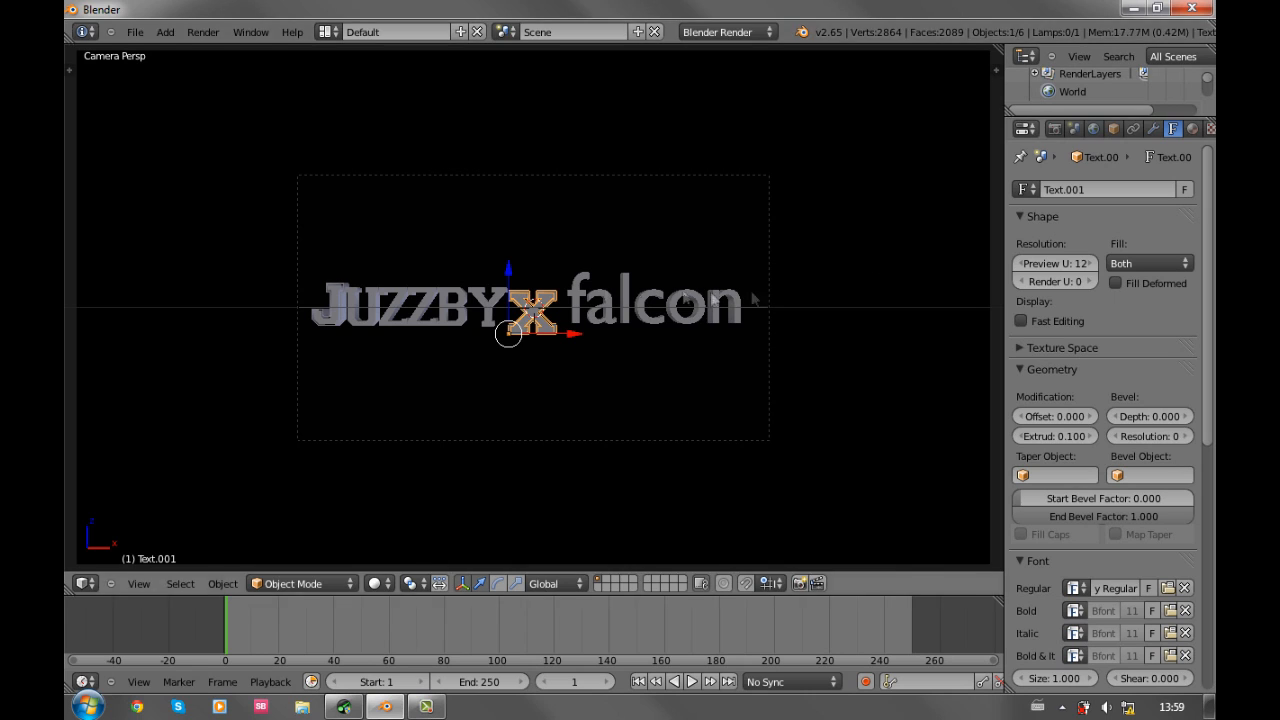
{"action": "left_click_drag", "start_coordinate": [518, 278], "coordinate": [514, 268]}
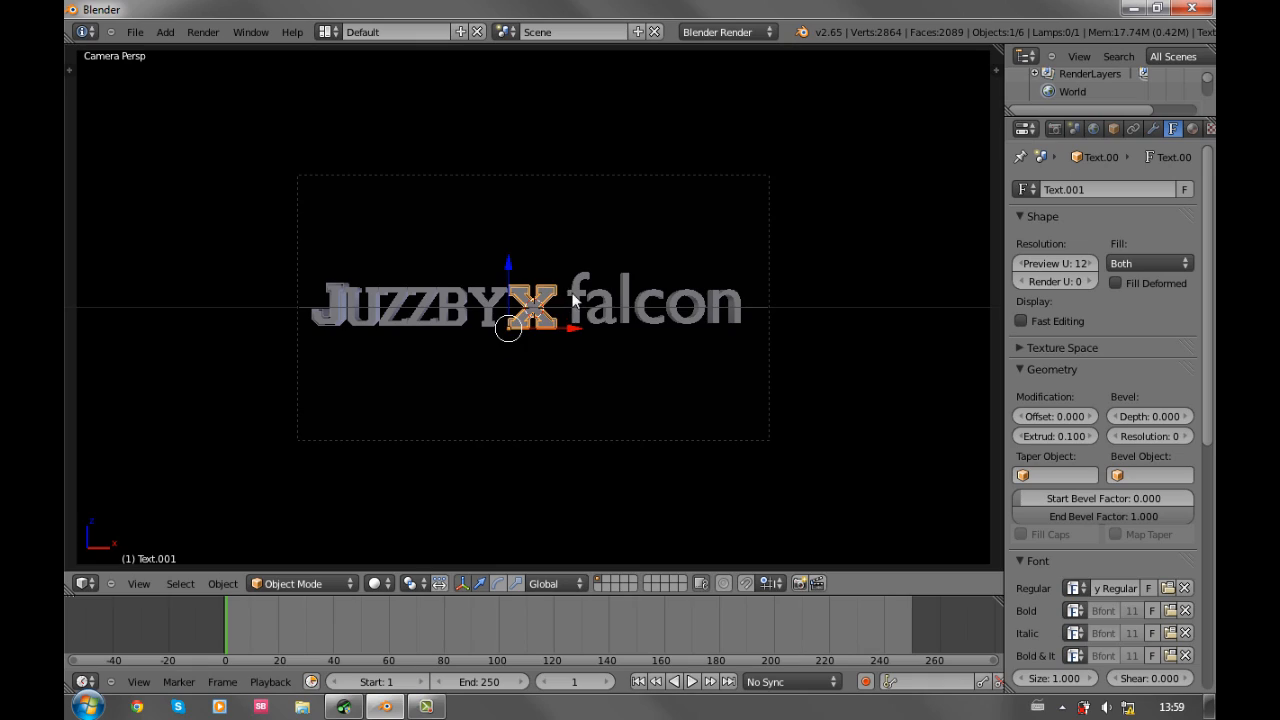
Load varsity_regular.ttf from the Fonts folder as the regular font of the "falcon" text
{"action": "left_click", "coordinate": [1167, 588]}
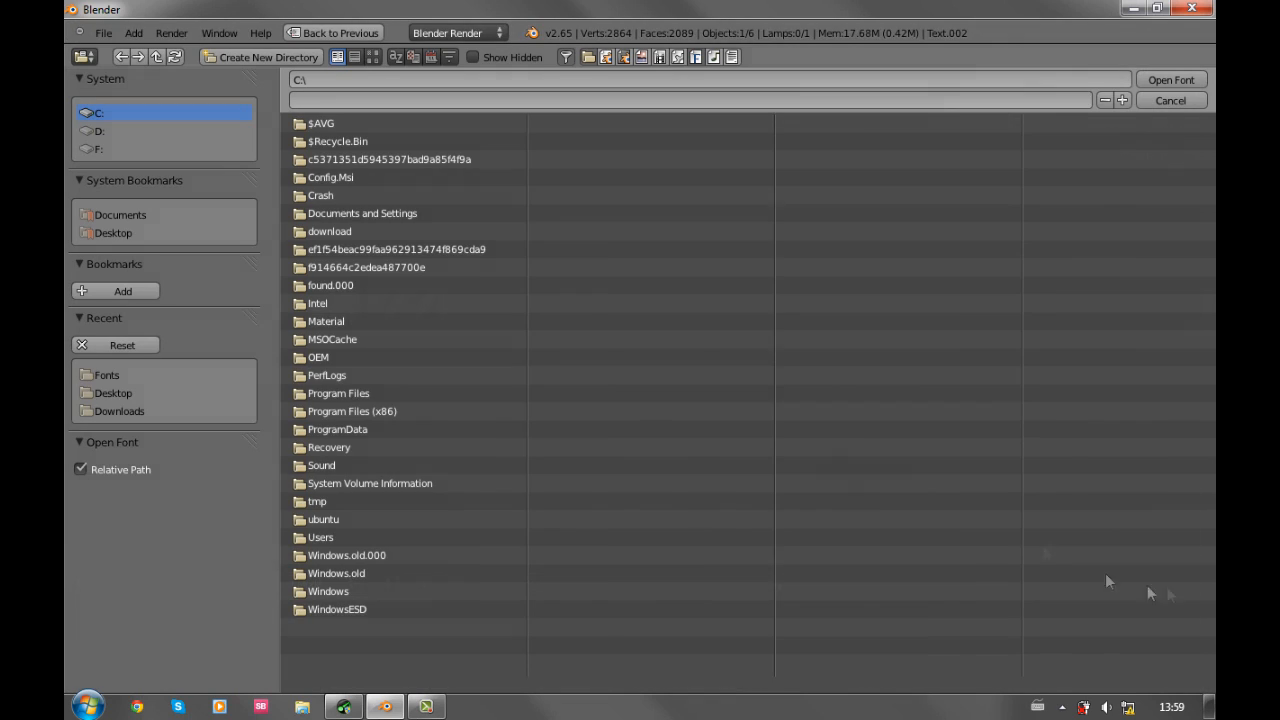
{"action": "left_click", "coordinate": [100, 375]}
{"action": "scroll", "coordinate": [750, 400], "scroll_direction": "down", "scroll_amount": 10}
{"action": "left_click", "coordinate": [1100, 464]}
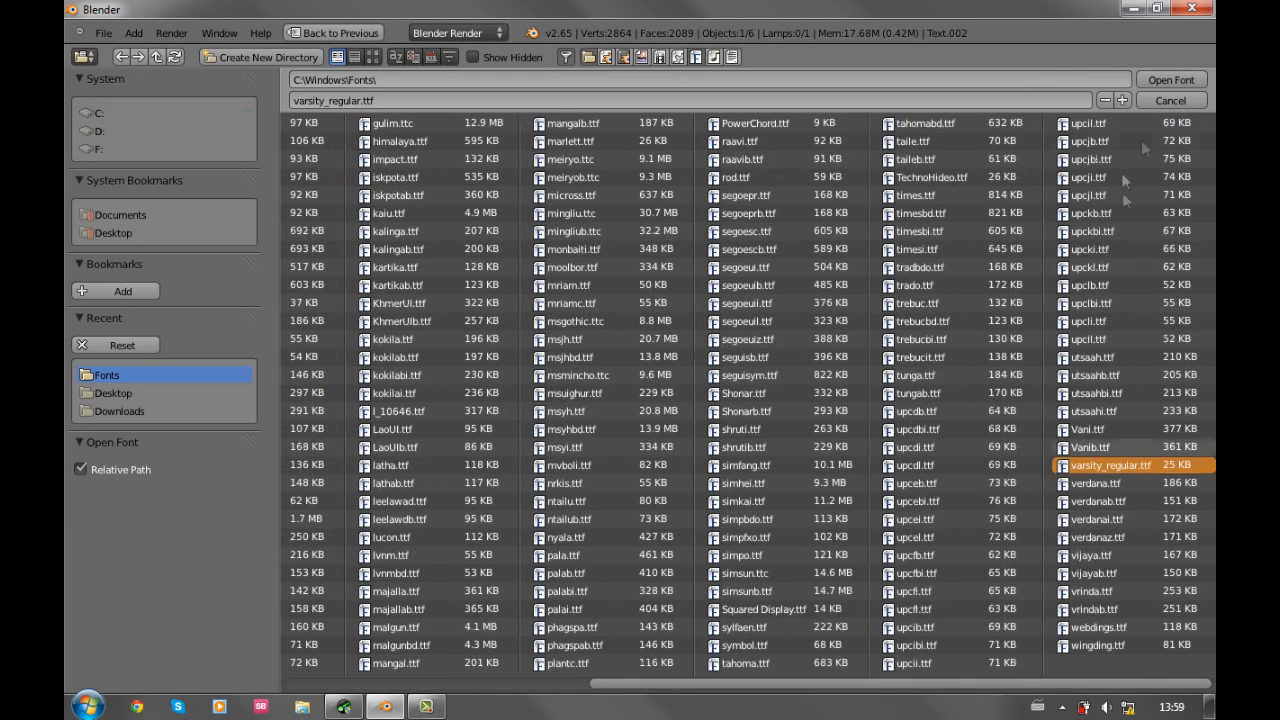
{"action": "left_click", "coordinate": [1170, 80]}
Change the regular font of the "X" text to TechnoHideo.ttf
{"action": "left_click", "coordinate": [1168, 590]}
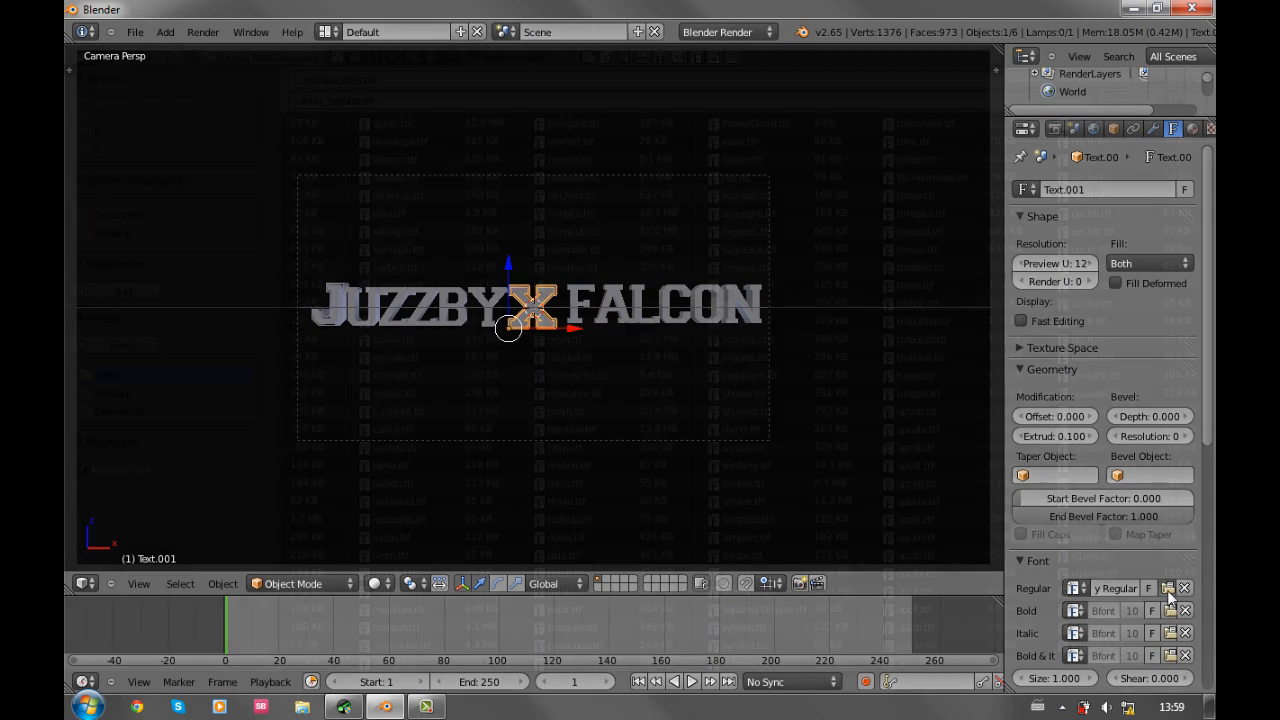
{"action": "left_click", "coordinate": [1000, 177]}
{"action": "left_click", "coordinate": [1165, 79]}
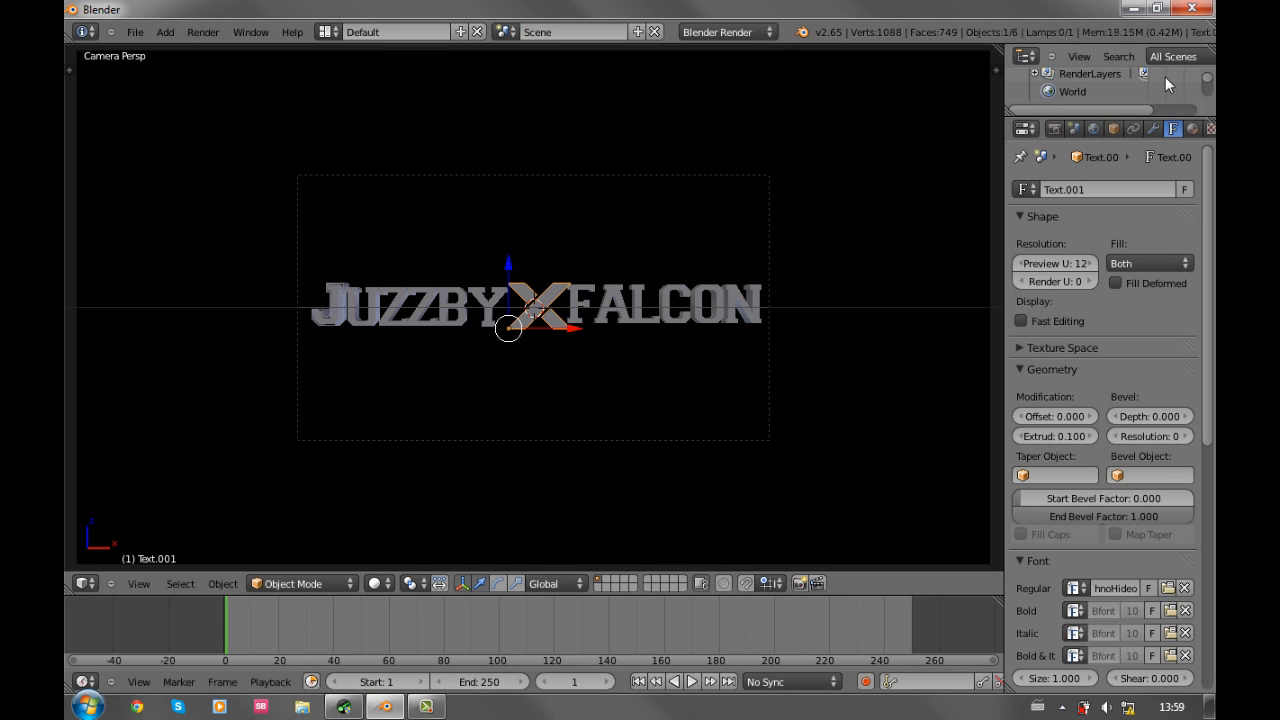
Scale up the "X" and shift it along negative X and slightly down to centre it between the two words
{"action": "key", "text": "s"}
{"action": "left_click", "coordinate": [578, 296]}
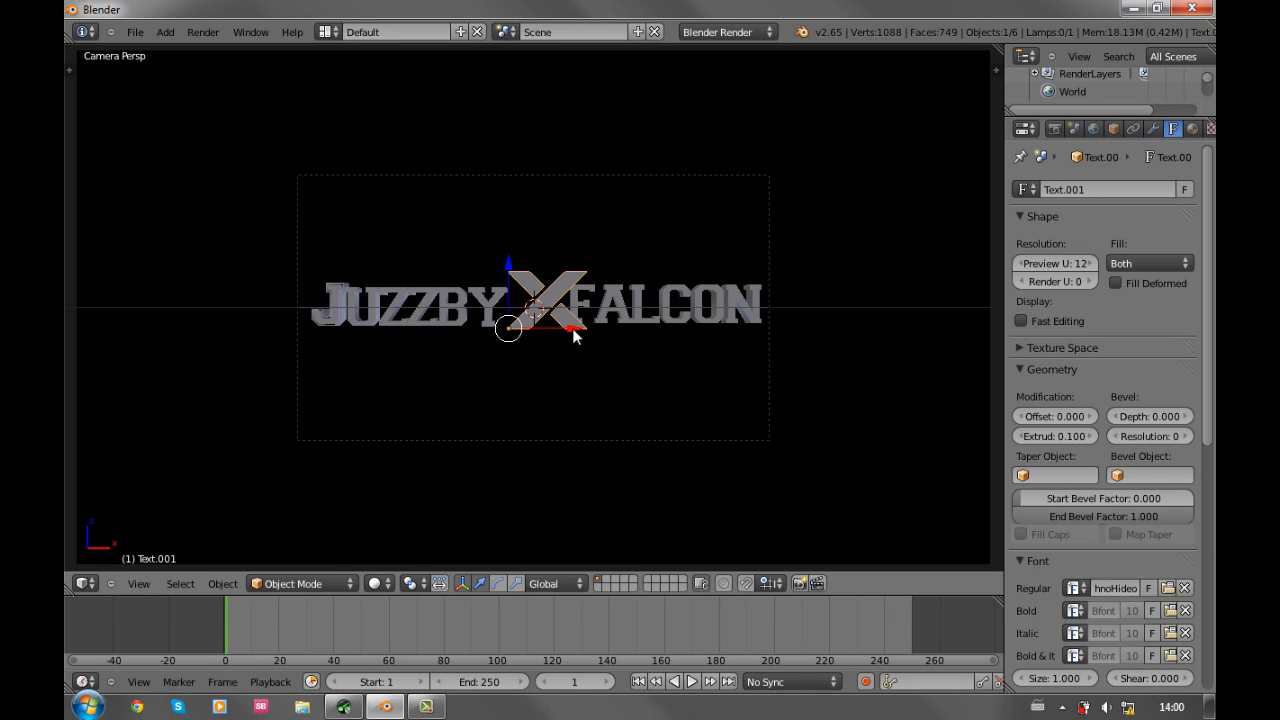
{"action": "key", "text": "g"}
{"action": "key", "text": "x"}
{"action": "left_click", "coordinate": [559, 335]}
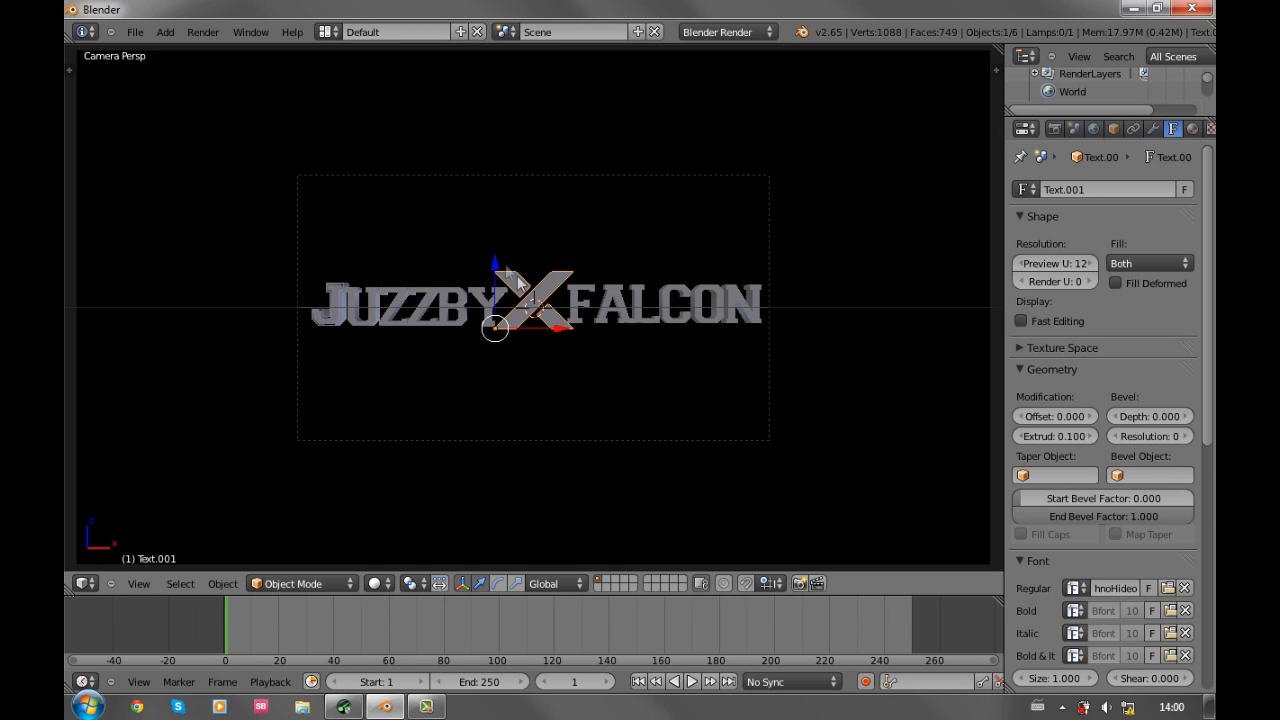
{"action": "left_click_drag", "start_coordinate": [494, 264], "coordinate": [501, 273]}
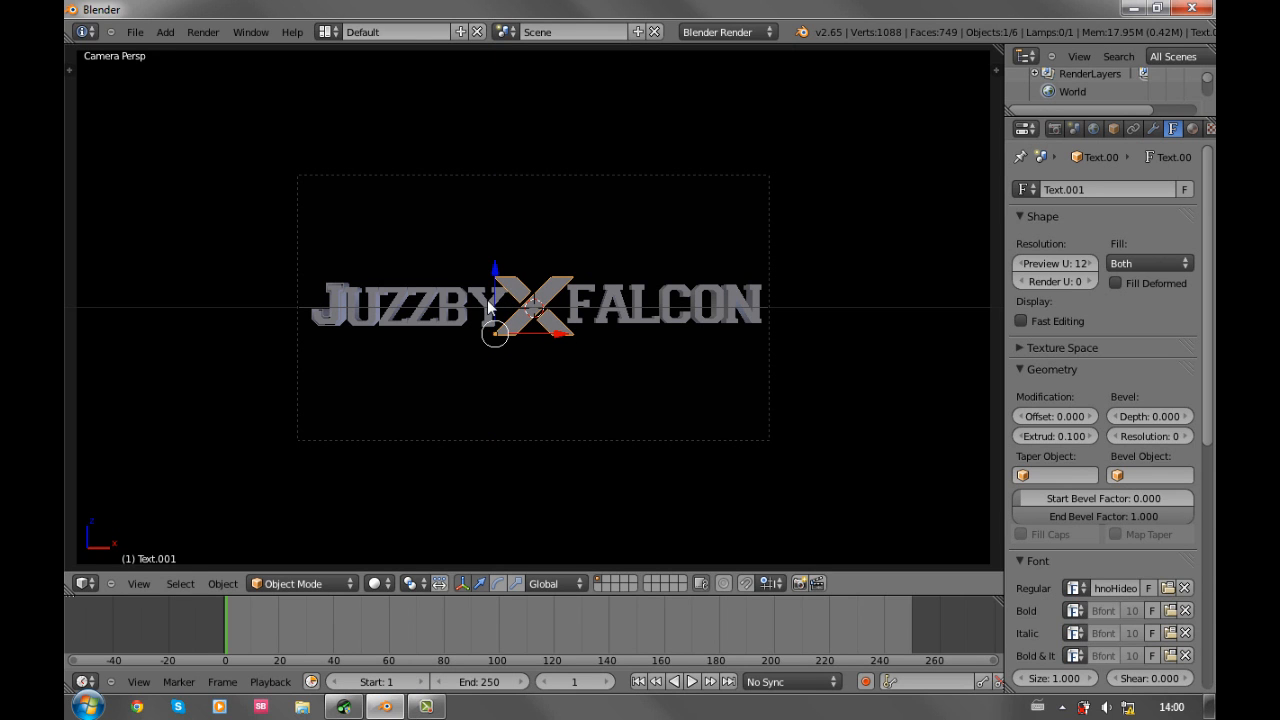
Shift the "Juzzby" text slightly along negative X away from the "X" and test-render the scene
{"action": "right_click", "coordinate": [488, 301]}
{"action": "left_click_drag", "start_coordinate": [378, 324], "coordinate": [370, 327]}
{"action": "key", "text": "F12"}
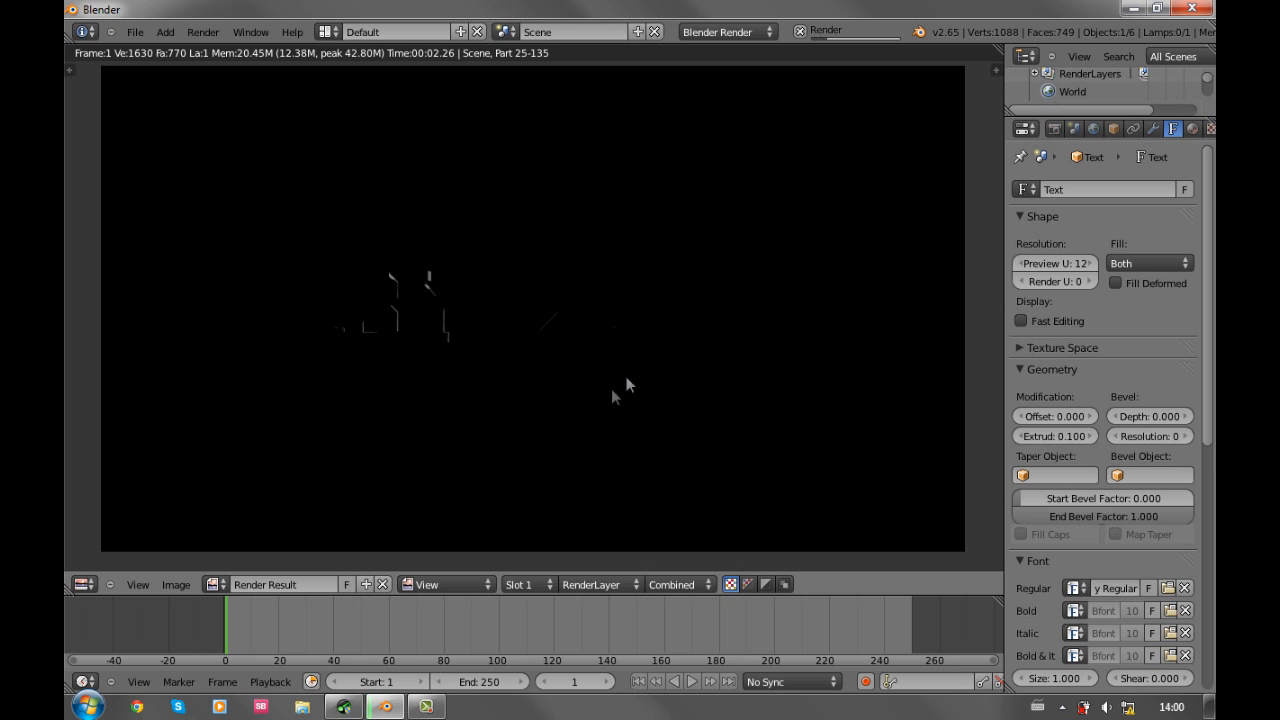
{"action": "key", "text": "Escape"}
Move the lamp along the negative Y axis toward the camera, in front of the text
{"action": "middle_click_drag", "start_coordinate": [660, 314], "coordinate": [530, 355]}
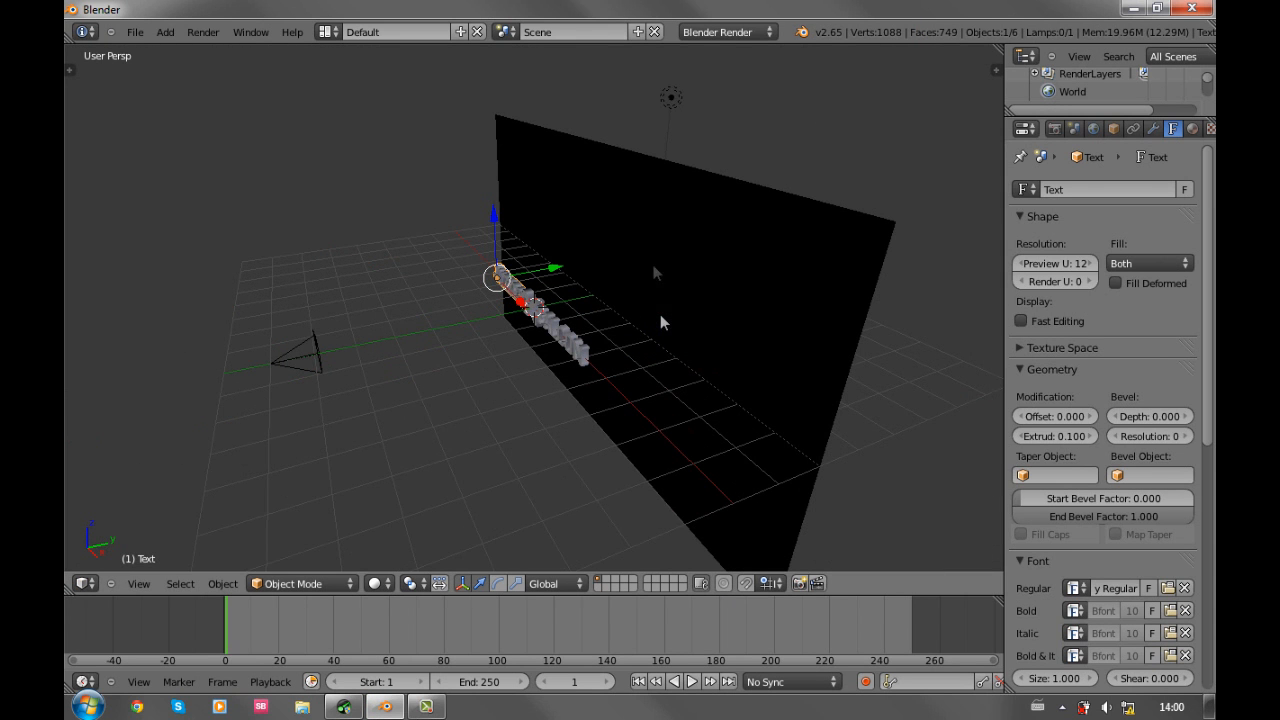
{"action": "right_click", "coordinate": [672, 100]}
{"action": "key", "text": "g"}
{"action": "key", "text": "y"}
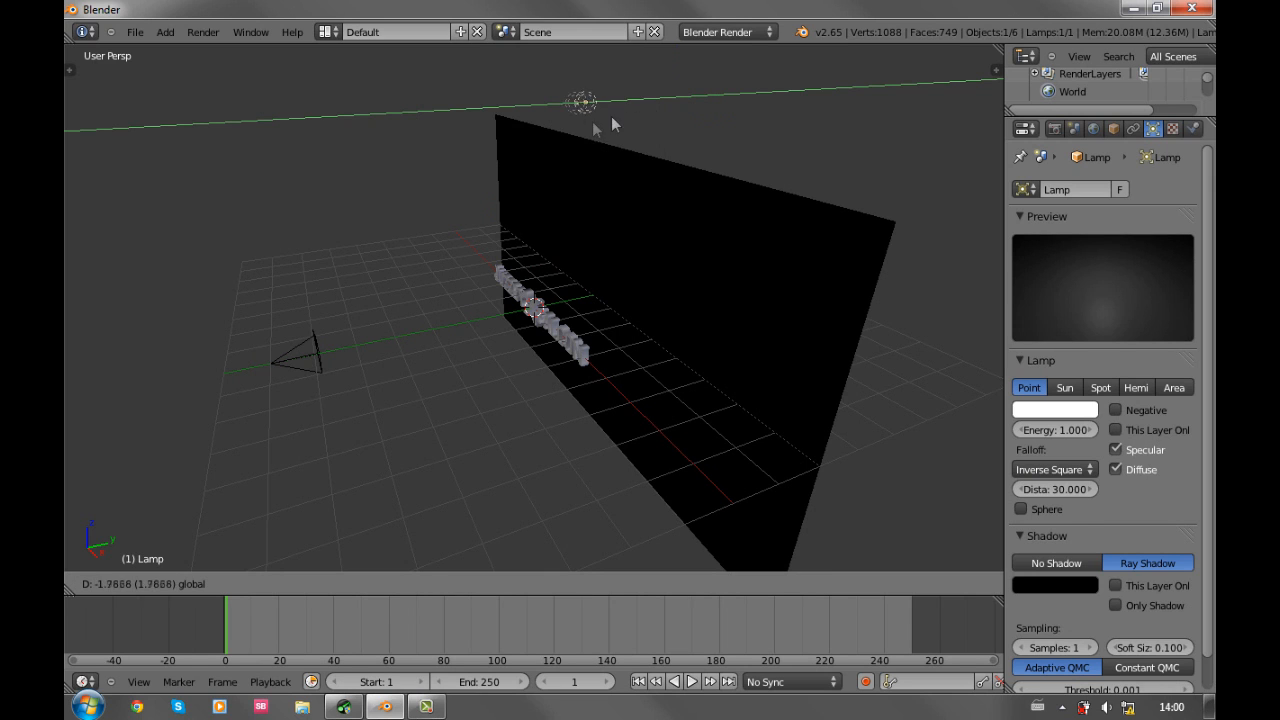
{"action": "left_click", "coordinate": [468, 93]}
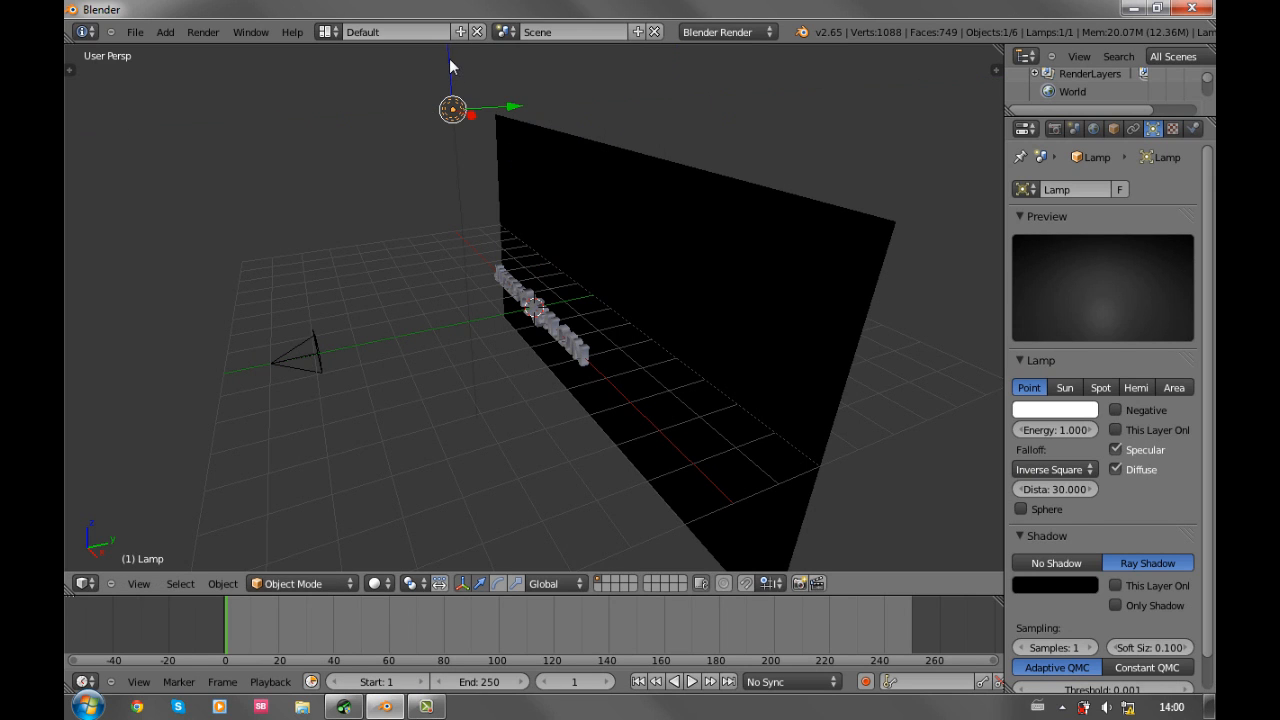
Lower the point lamp along the Z axis to just above the text's height and test-render the camera view
{"action": "key", "text": "g"}
{"action": "key", "text": "z"}
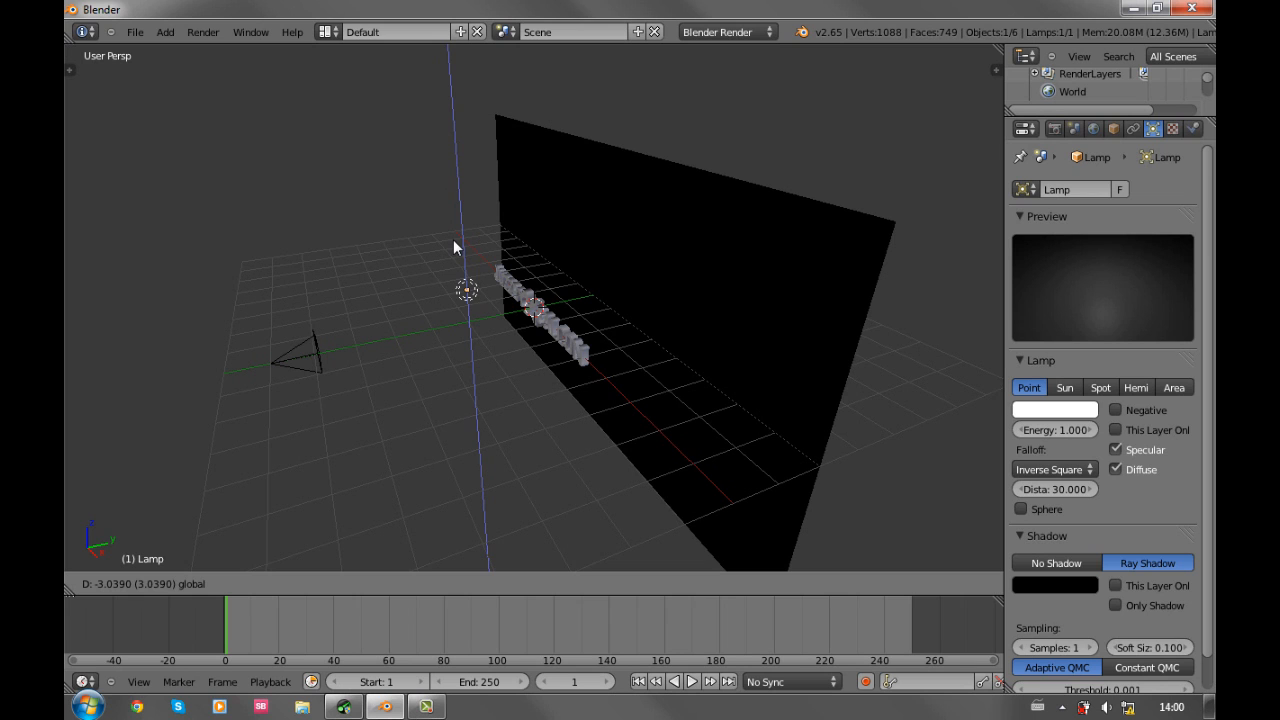
{"action": "left_click", "coordinate": [464, 274]}
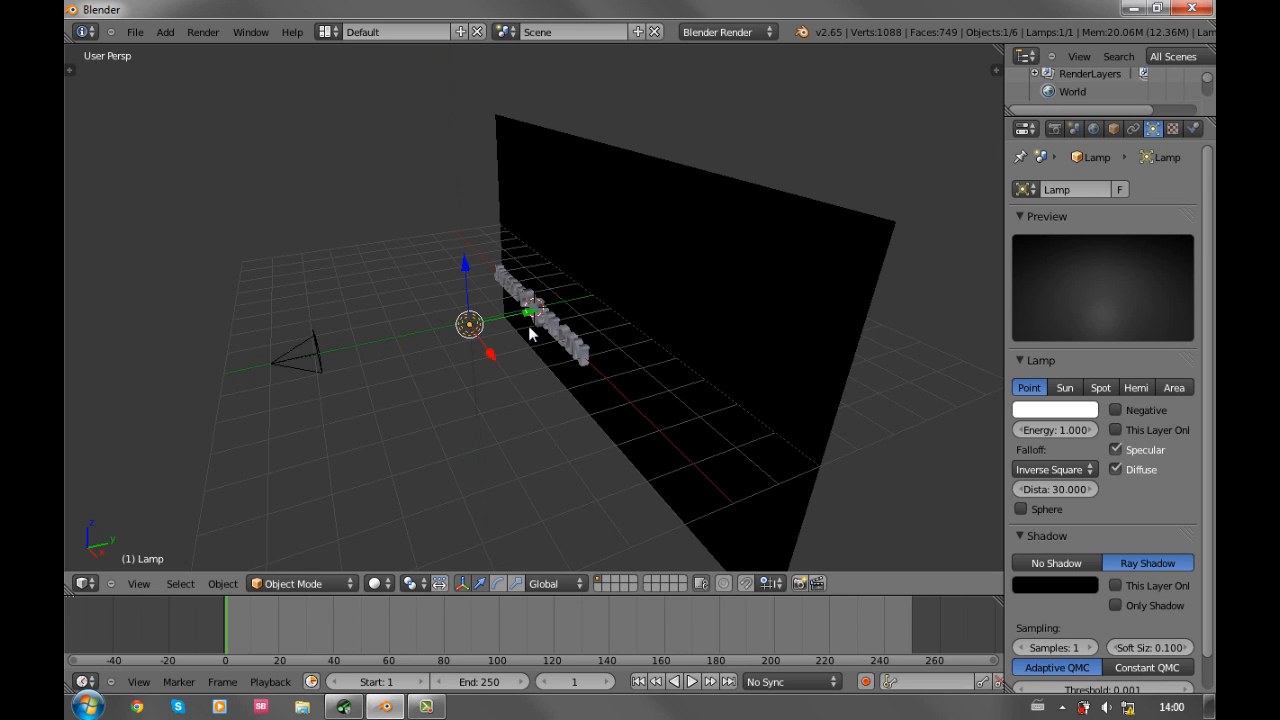
{"action": "key", "text": "KP_0"}
{"action": "key", "text": "F12"}
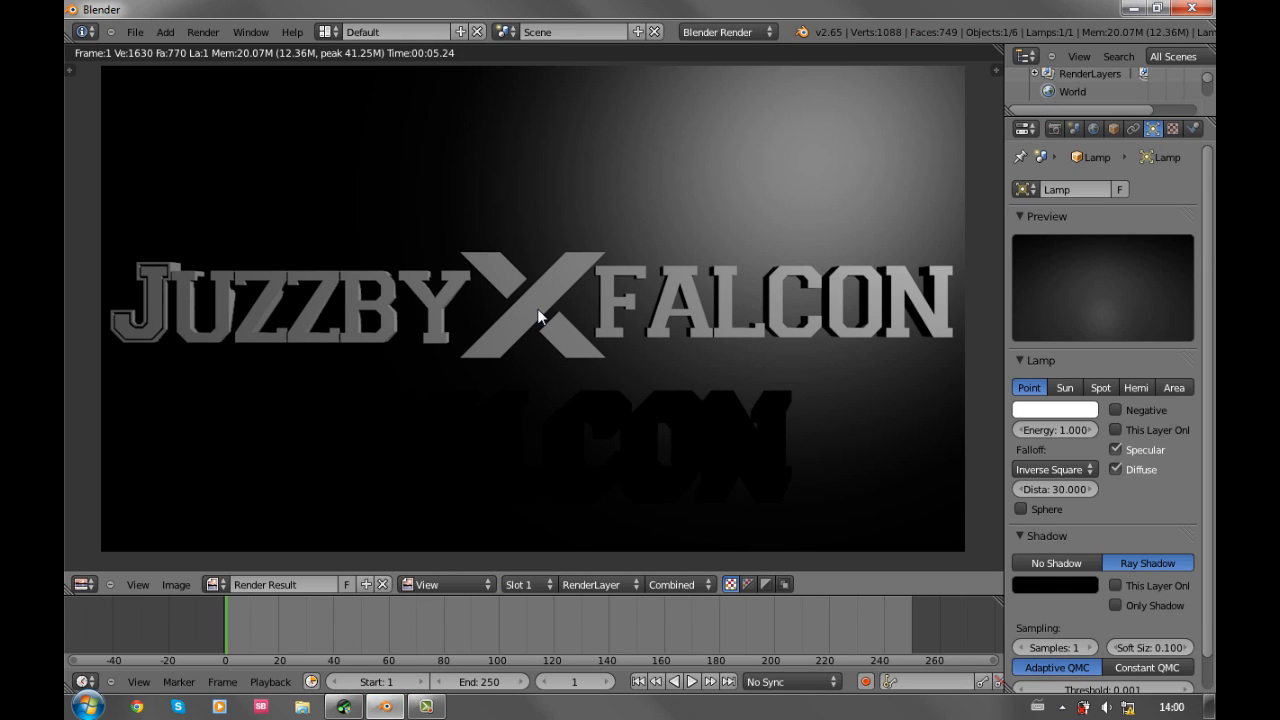
{"action": "key", "text": "Escape"}
{"action": "key", "text": "KP_0"}
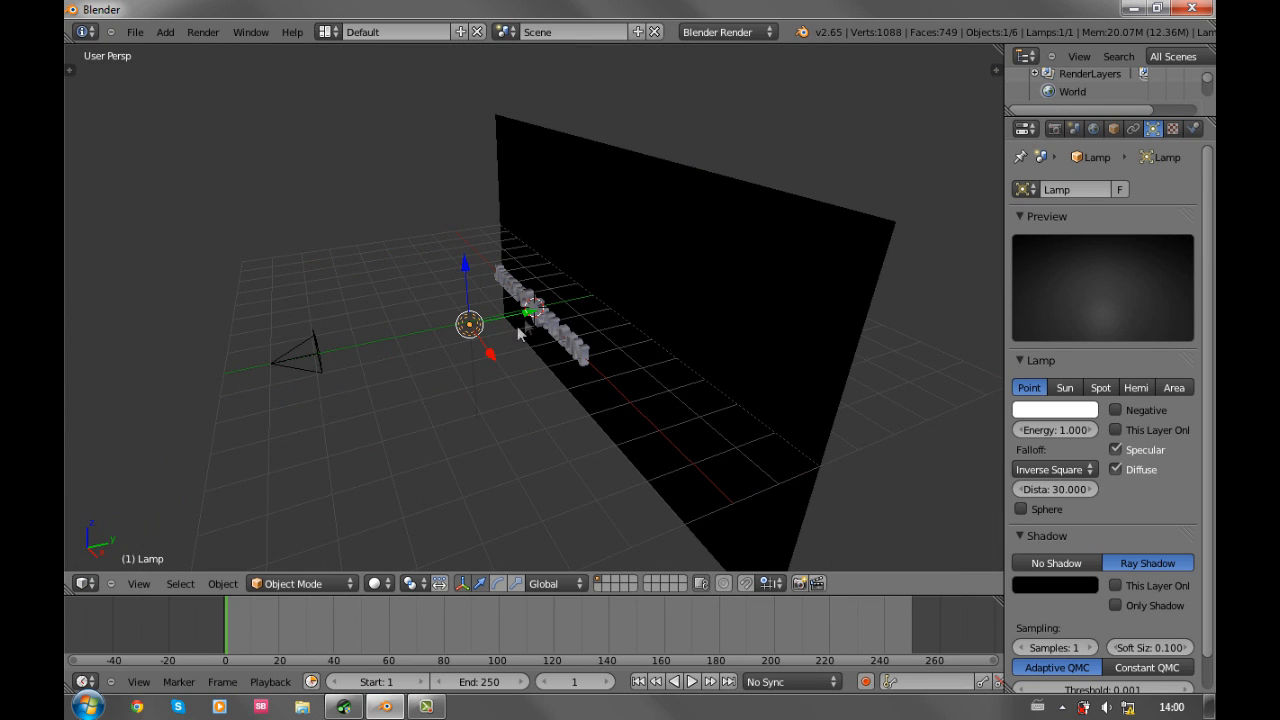
Shift the point lamp along negative X, fine-tune its height, and test-render the scene
{"action": "left_click_drag", "start_coordinate": [494, 357], "coordinate": [465, 324]}
{"action": "key", "text": "F12"}
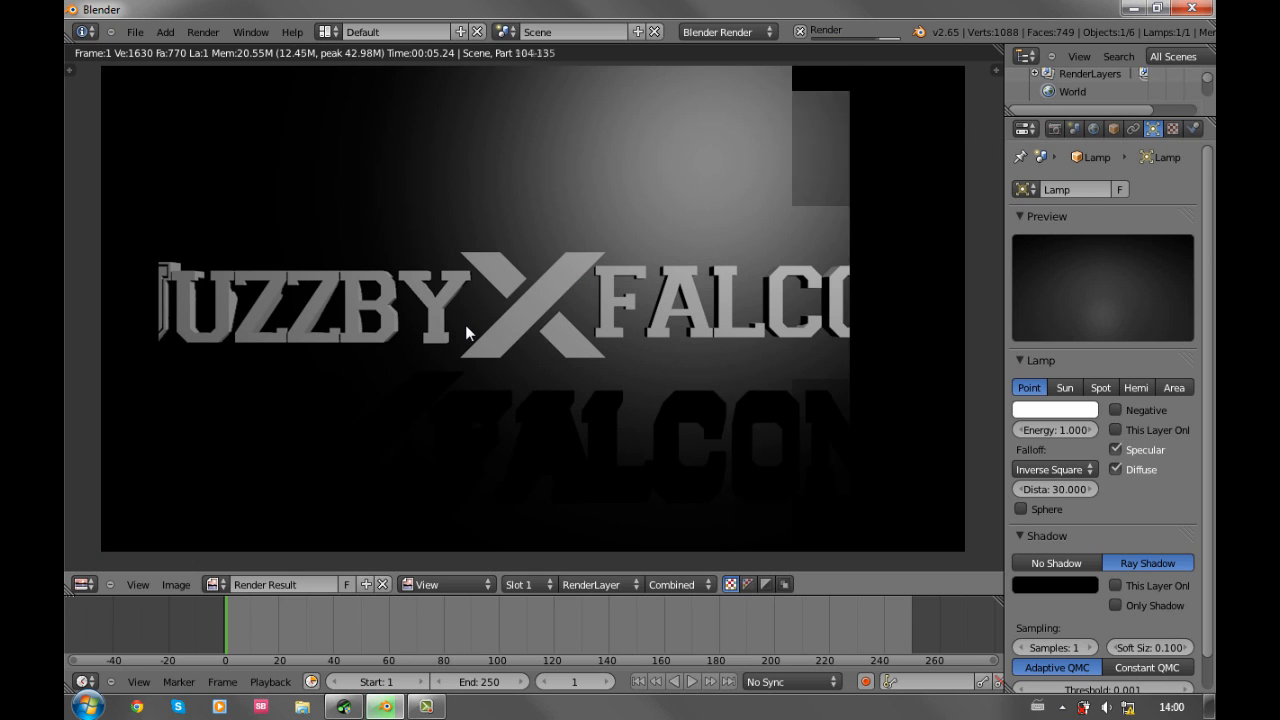
{"action": "key", "text": "Escape"}
{"action": "left_click_drag", "start_coordinate": [443, 240], "coordinate": [438, 270]}
{"action": "left_click_drag", "start_coordinate": [463, 353], "coordinate": [456, 347]}
{"action": "key", "text": "F12"}
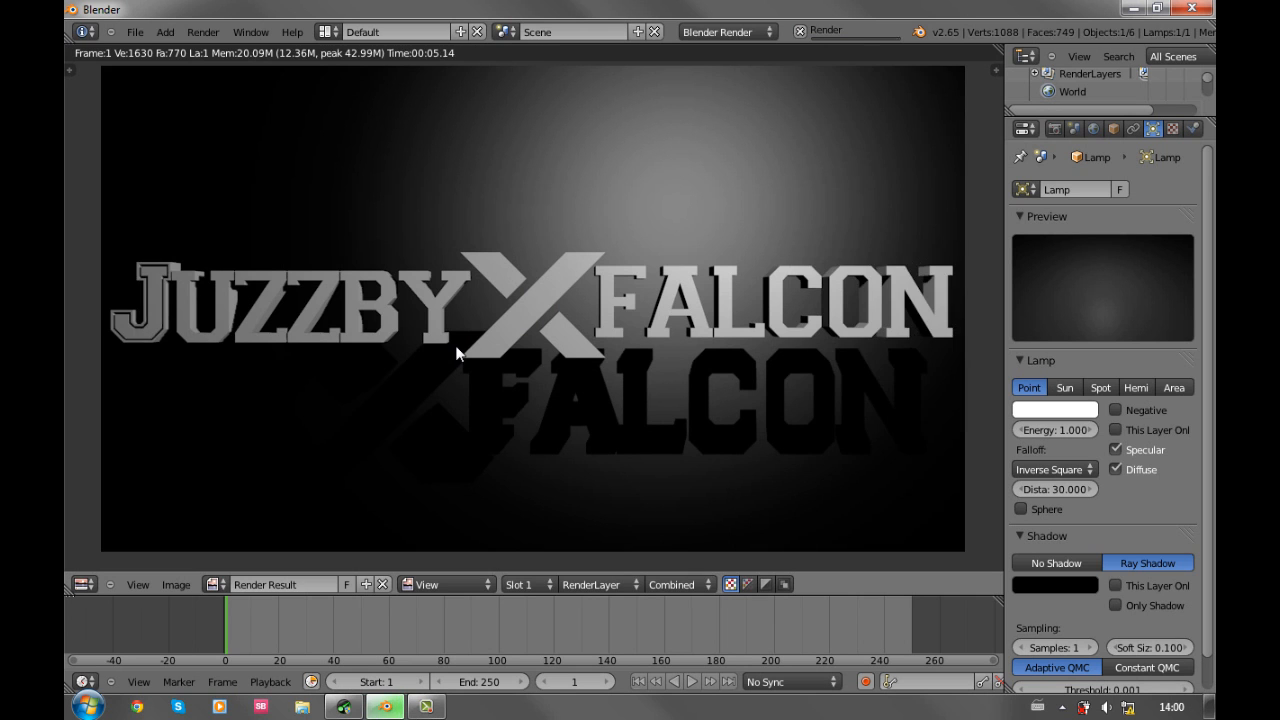
{"action": "key", "text": "Escape"}
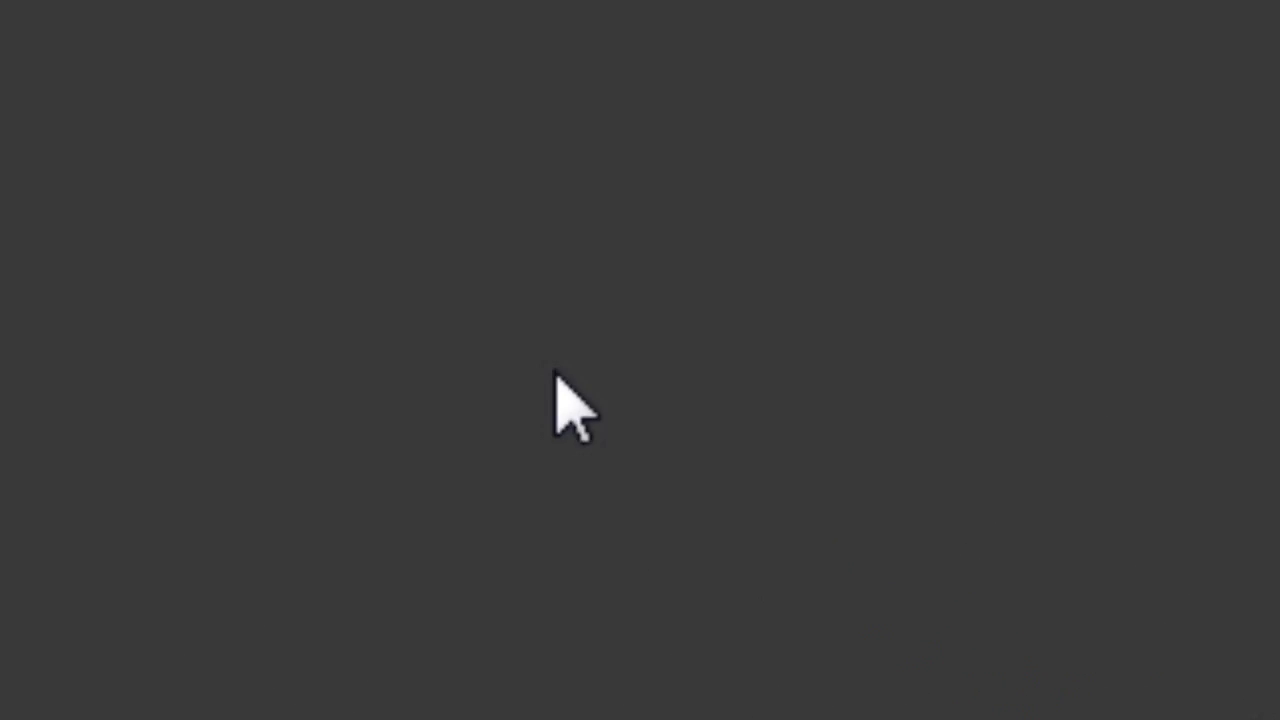
Add a spot lamp and position it in front of the text, low and beside the camera
{"action": "left_click", "coordinate": [312, 62]}
{"action": "mouse_move", "coordinate": [514, 719]}
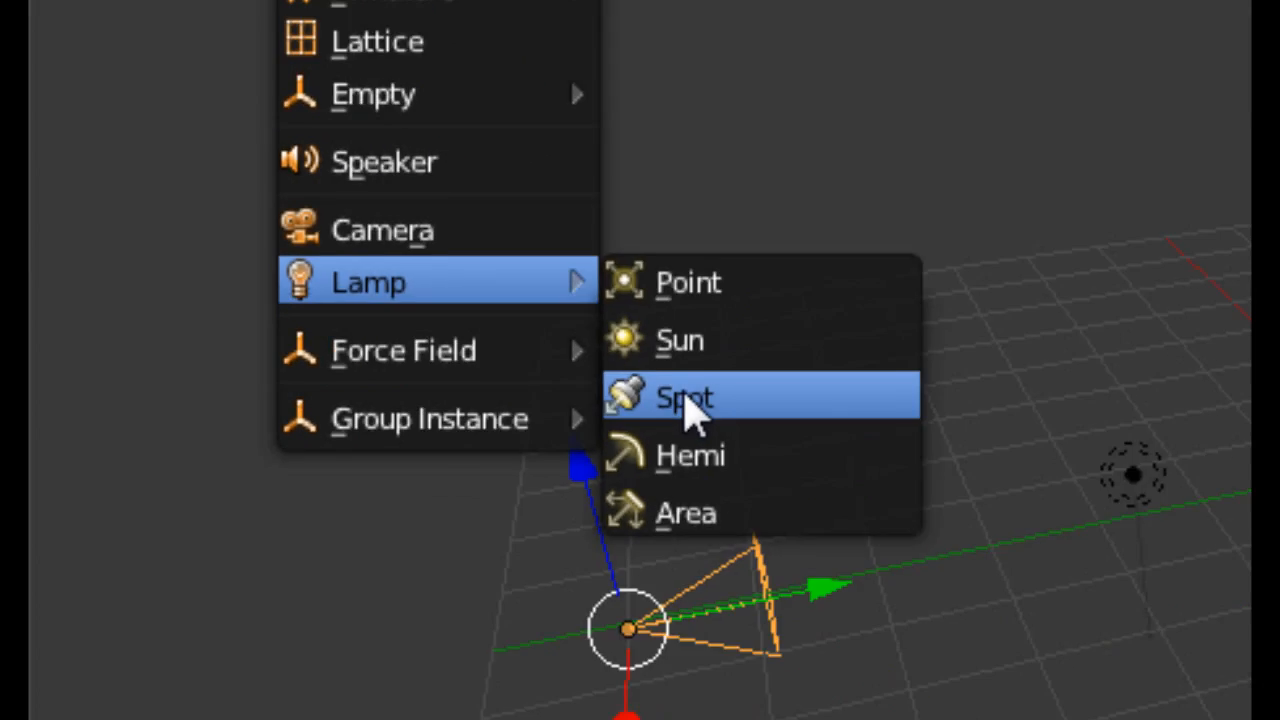
{"action": "left_click", "coordinate": [995, 492]}
{"action": "left_click_drag", "start_coordinate": [538, 258], "coordinate": [569, 92]}
{"action": "left_click_drag", "start_coordinate": [557, 169], "coordinate": [323, 127]}
{"action": "left_click_drag", "start_coordinate": [331, 70], "coordinate": [384, 340]}
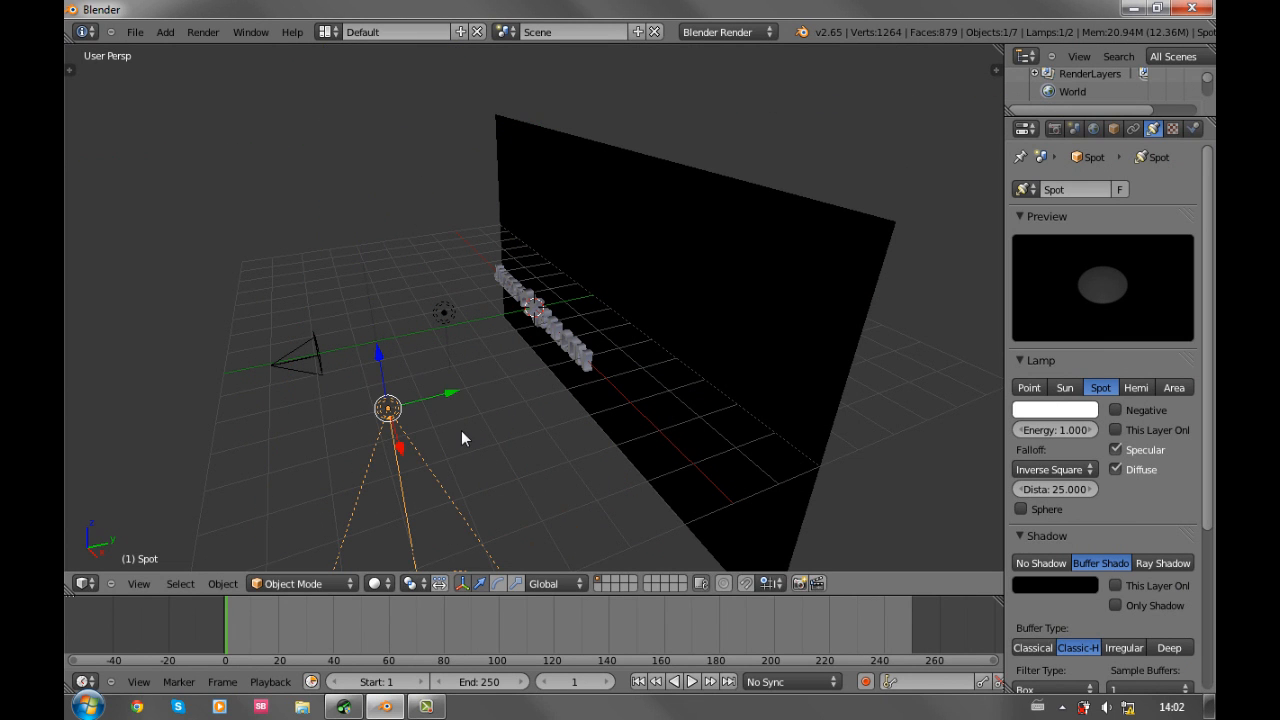
Rotate the spot lamp about the global X and Z axes to aim it up toward the text and backdrop
{"action": "key", "text": "r"}
{"action": "key", "text": "x"}
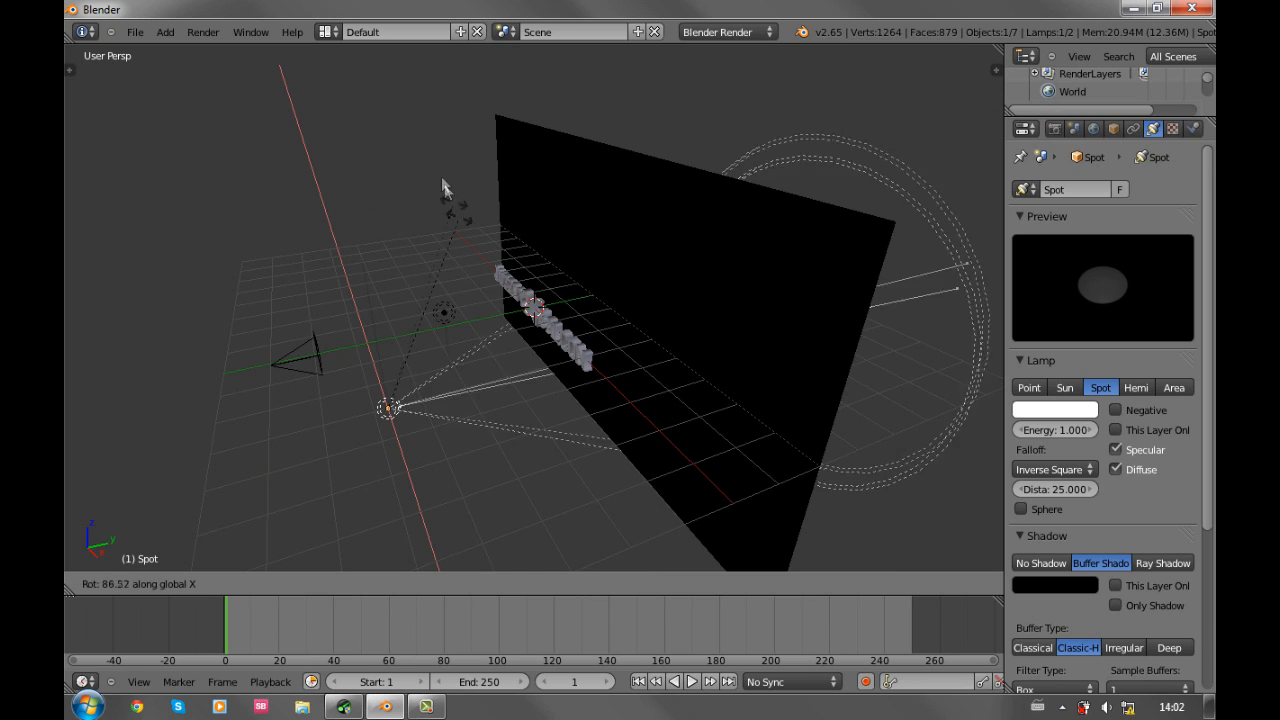
{"action": "left_click", "coordinate": [268, 142]}
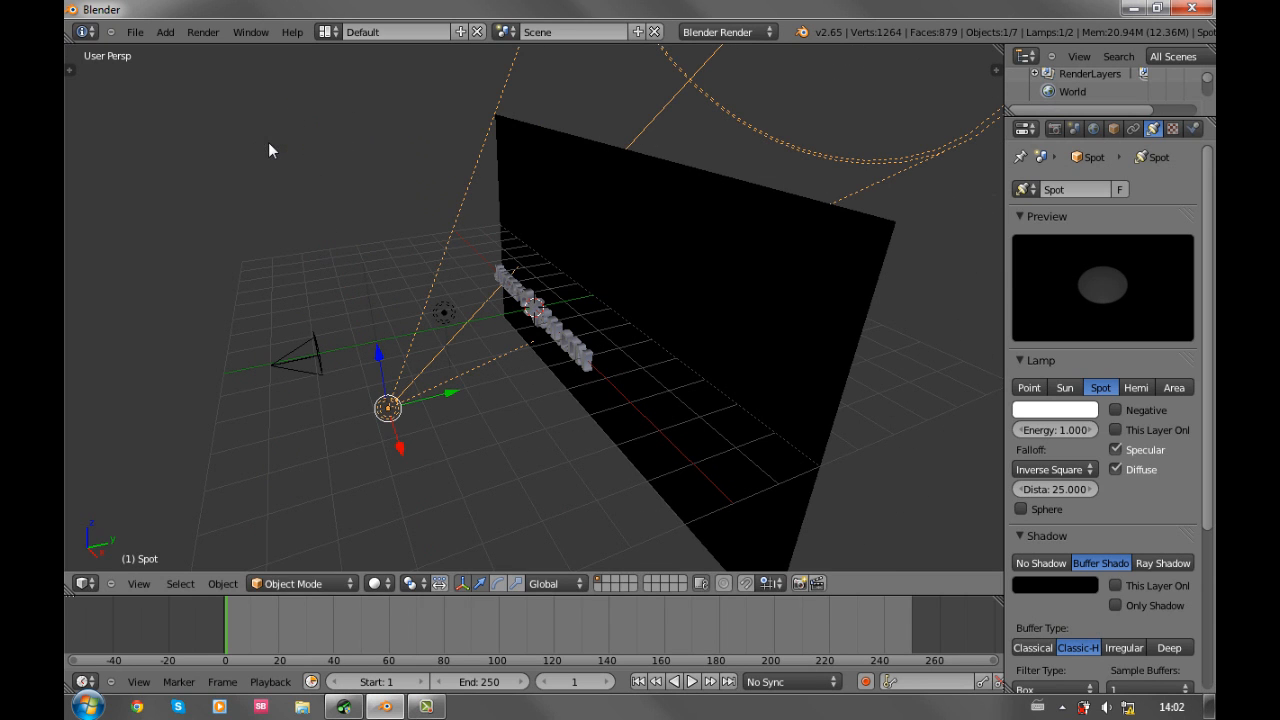
{"action": "key", "text": "r"}
{"action": "key", "text": "z"}
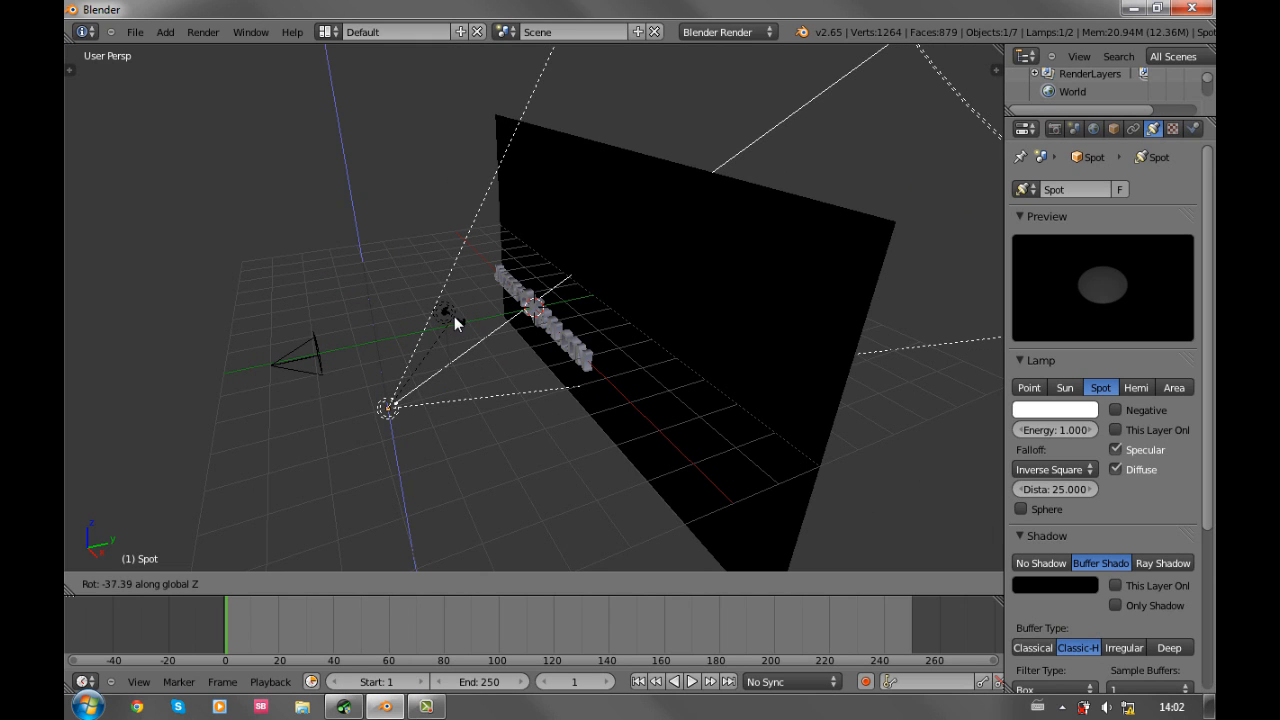
{"action": "left_click", "coordinate": [454, 316]}
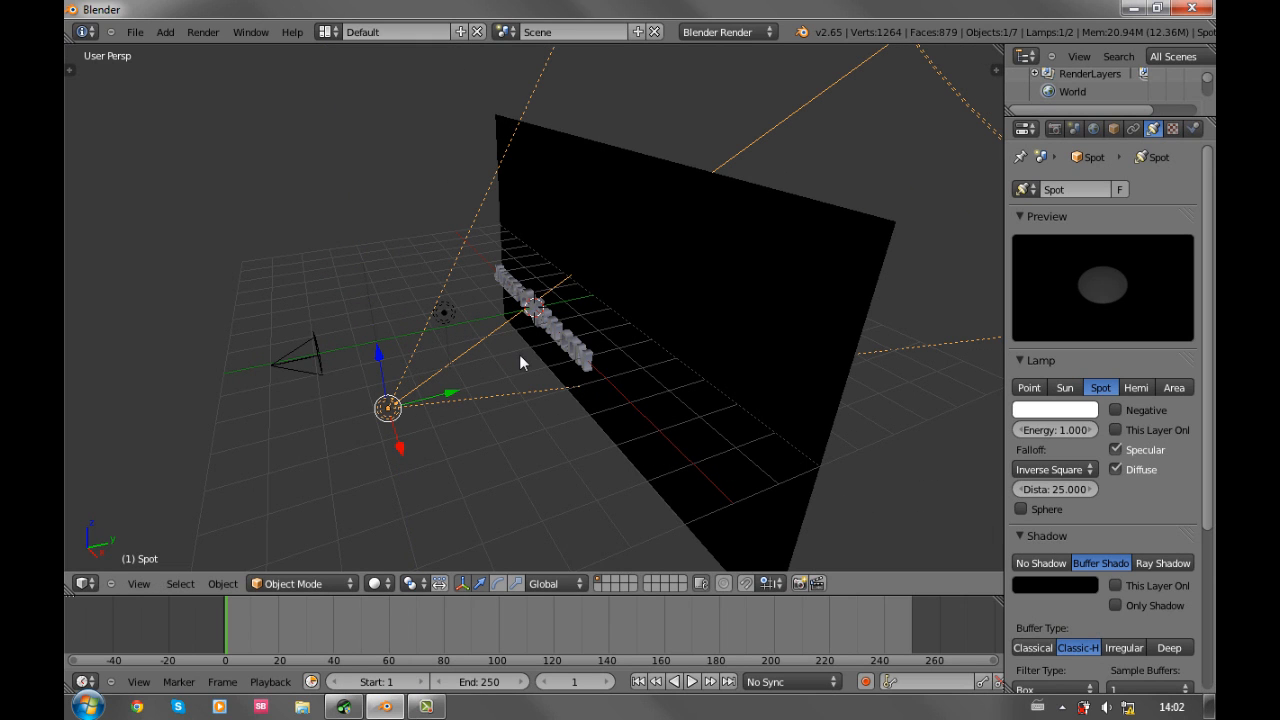
Set the spot lamp's colour to bright blue (R 0.000, G 0.574, B 1.000) and test-render the scene
{"action": "left_click", "coordinate": [1060, 409]}
{"action": "left_click_drag", "start_coordinate": [1011, 240], "coordinate": [1052, 162]}
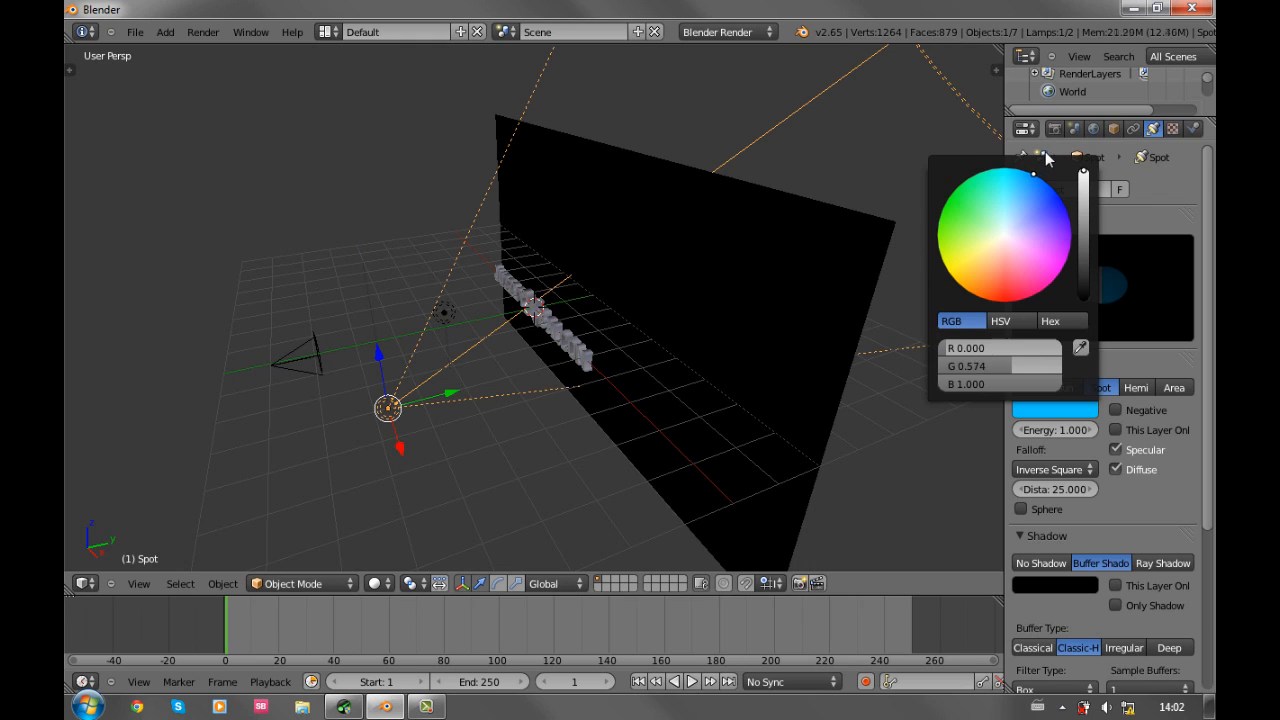
{"action": "key", "text": "F12"}
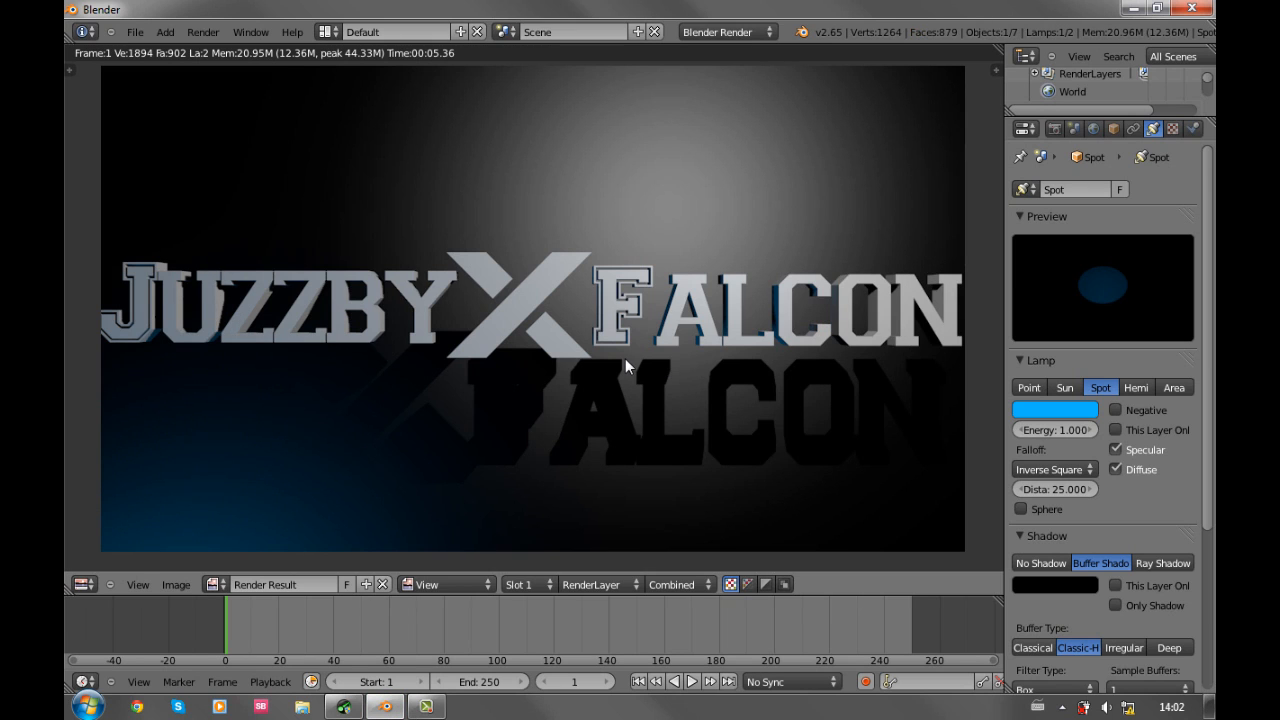
{"action": "key", "text": "Escape"}
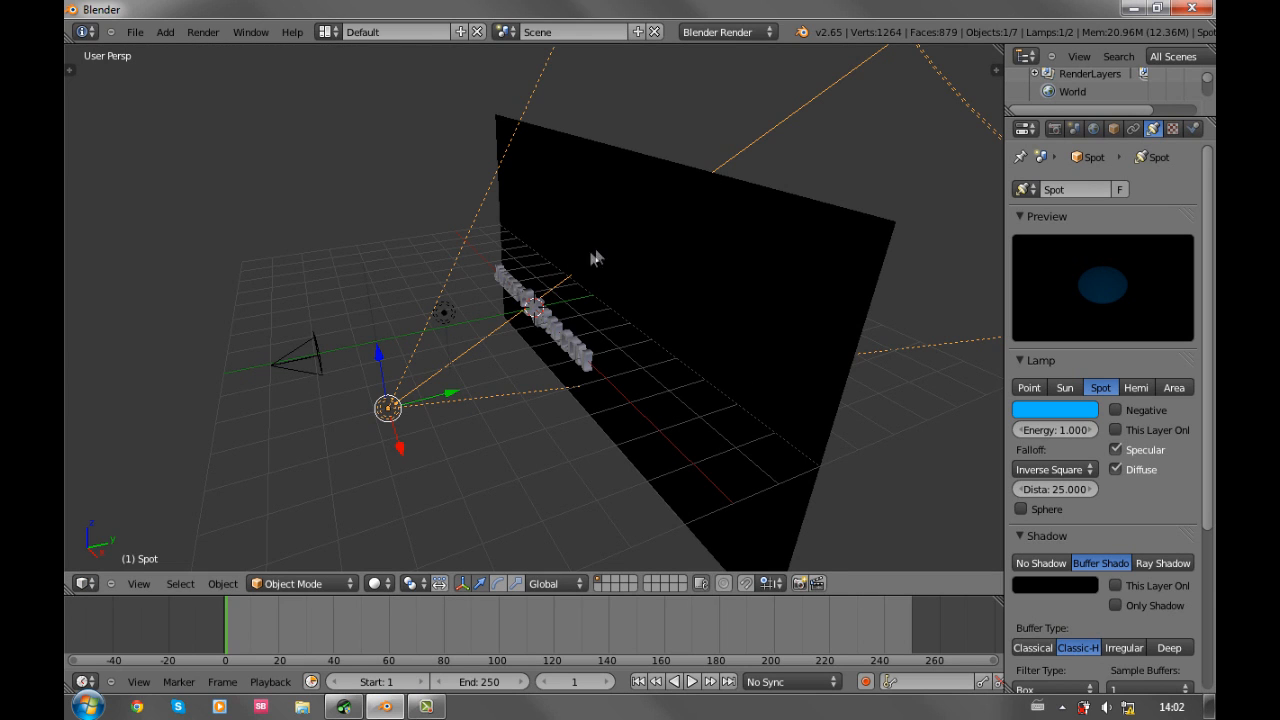
Move the "Juzzby", "X" and "Falcon" texts along negative Y toward the camera, to about Y -1.8
{"action": "right_click", "coordinate": [511, 288]}
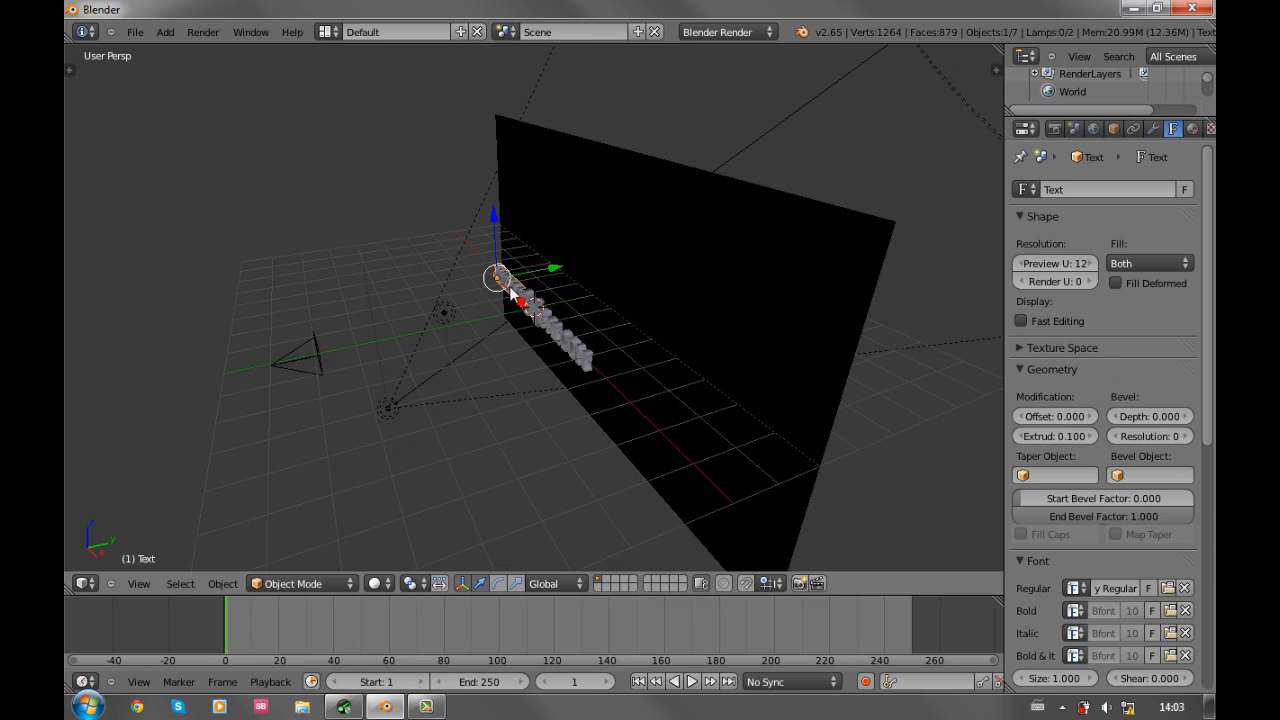
{"action": "left_click_drag", "start_coordinate": [557, 274], "coordinate": [513, 284]}
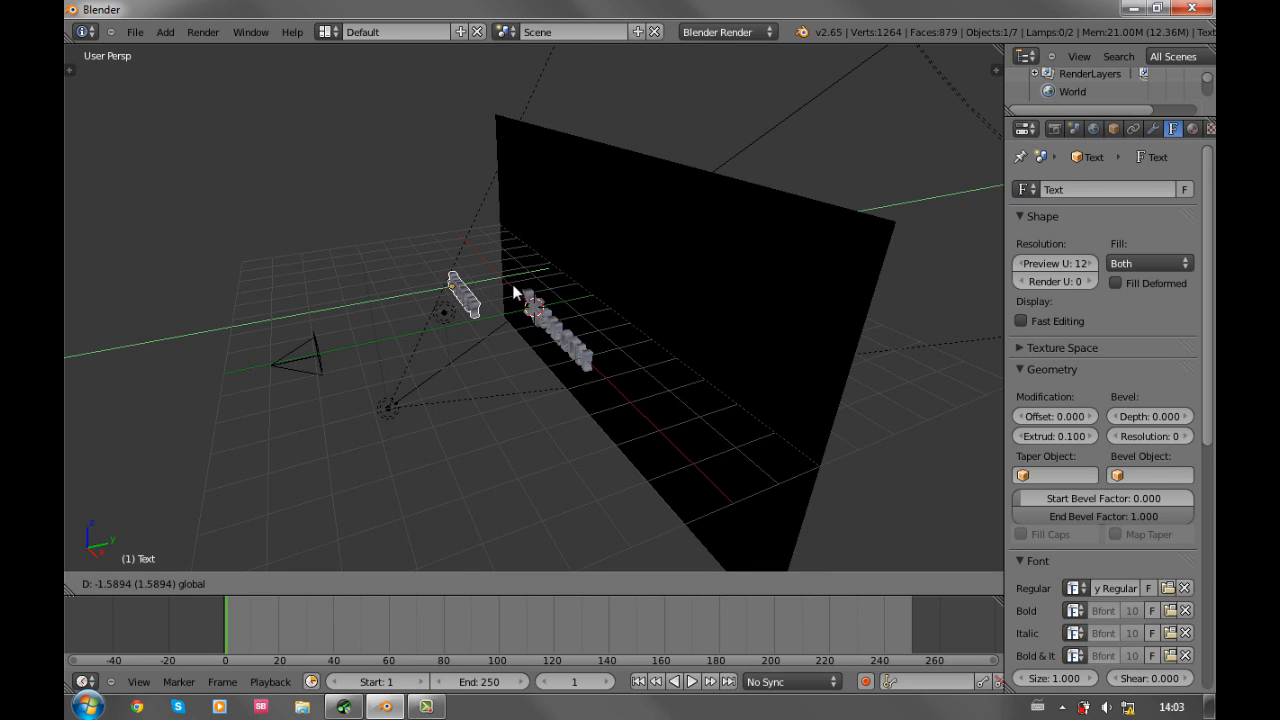
{"action": "left_click", "coordinate": [506, 288]}
{"action": "right_click", "coordinate": [532, 305]}
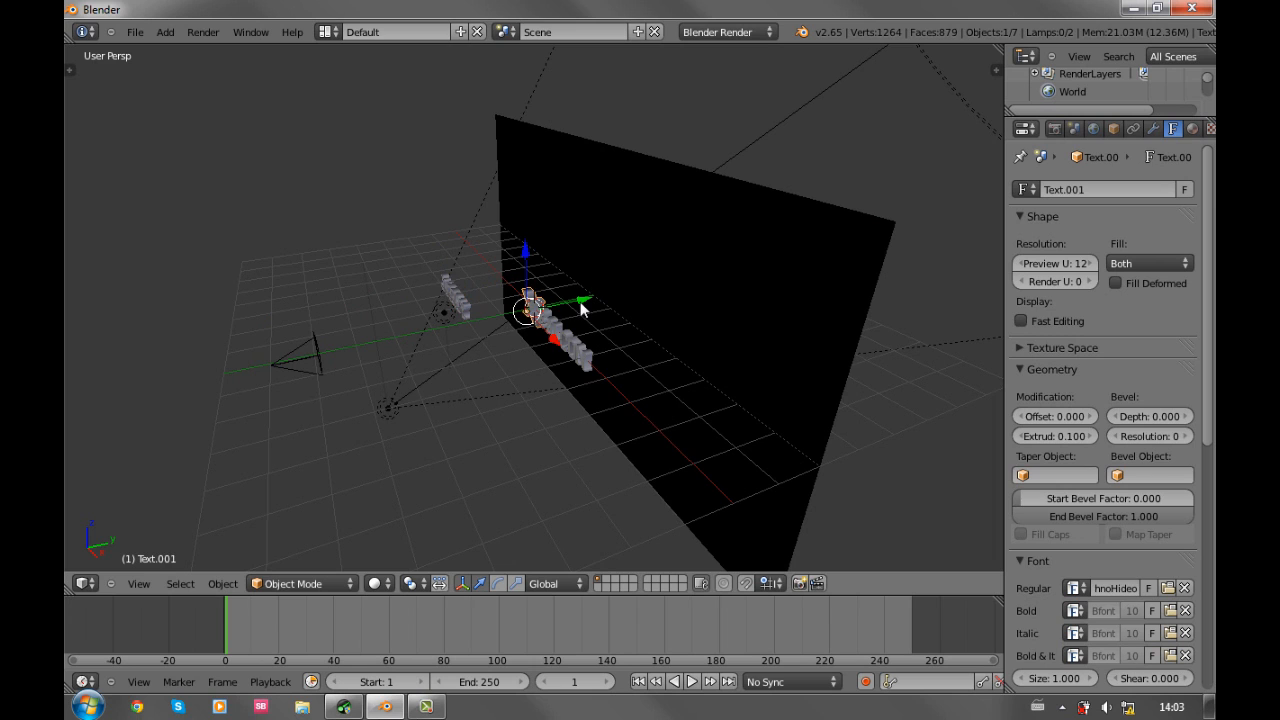
{"action": "left_click_drag", "start_coordinate": [589, 300], "coordinate": [538, 326]}
{"action": "right_click", "coordinate": [555, 330]}
Raise "Juzzby" and "Falcon" to about Z 1.3, above the camera frame, and lower the "X" to about Z -1.68
{"action": "right_click", "coordinate": [457, 299], "text": "shift"}
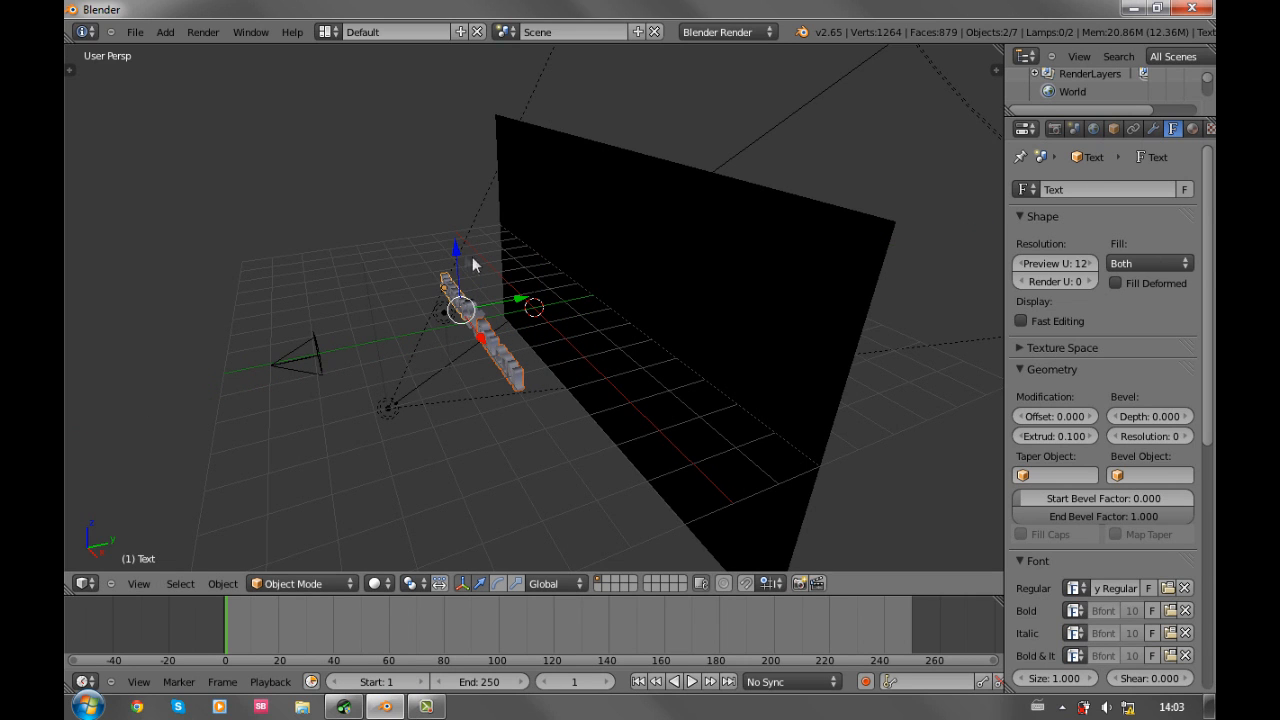
{"action": "mouse_move", "coordinate": [457, 258]}
{"action": "left_mouse_down"}
{"action": "mouse_move", "coordinate": [466, 220]}
{"action": "mouse_move", "coordinate": [470, 260]}
{"action": "left_mouse_up"}
{"action": "key", "text": "KP_0"}
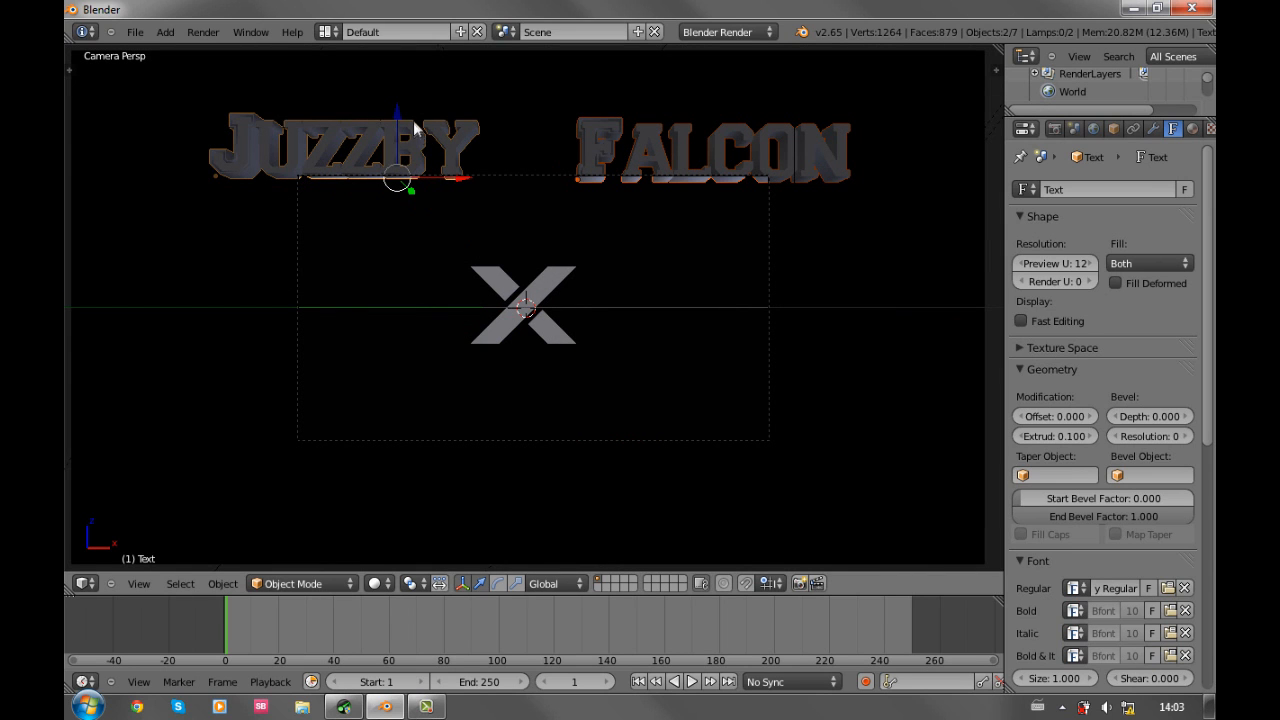
{"action": "right_click", "coordinate": [530, 307]}
{"action": "left_click_drag", "start_coordinate": [478, 290], "coordinate": [490, 418]}
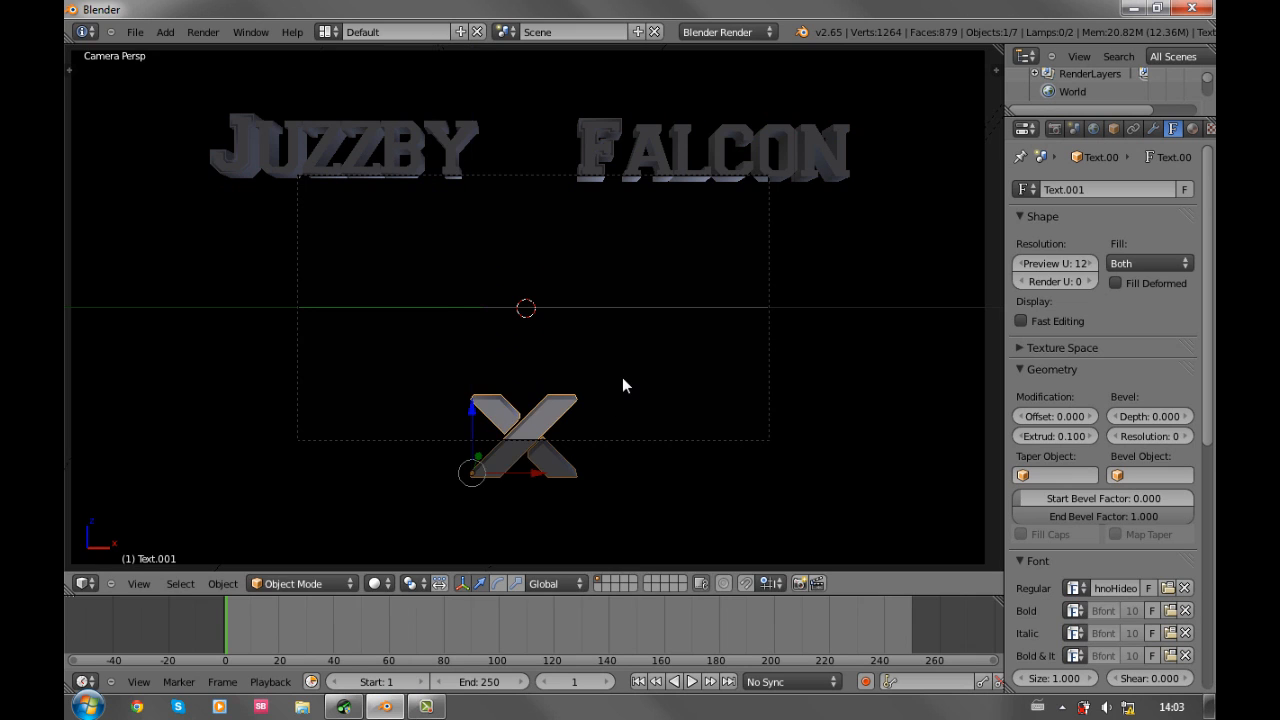
Set the X rotation of "Juzzby" and "Falcon" to 0° and that of the "X" to 180°
{"action": "key", "text": "n"}
{"action": "right_click", "coordinate": [335, 193]}
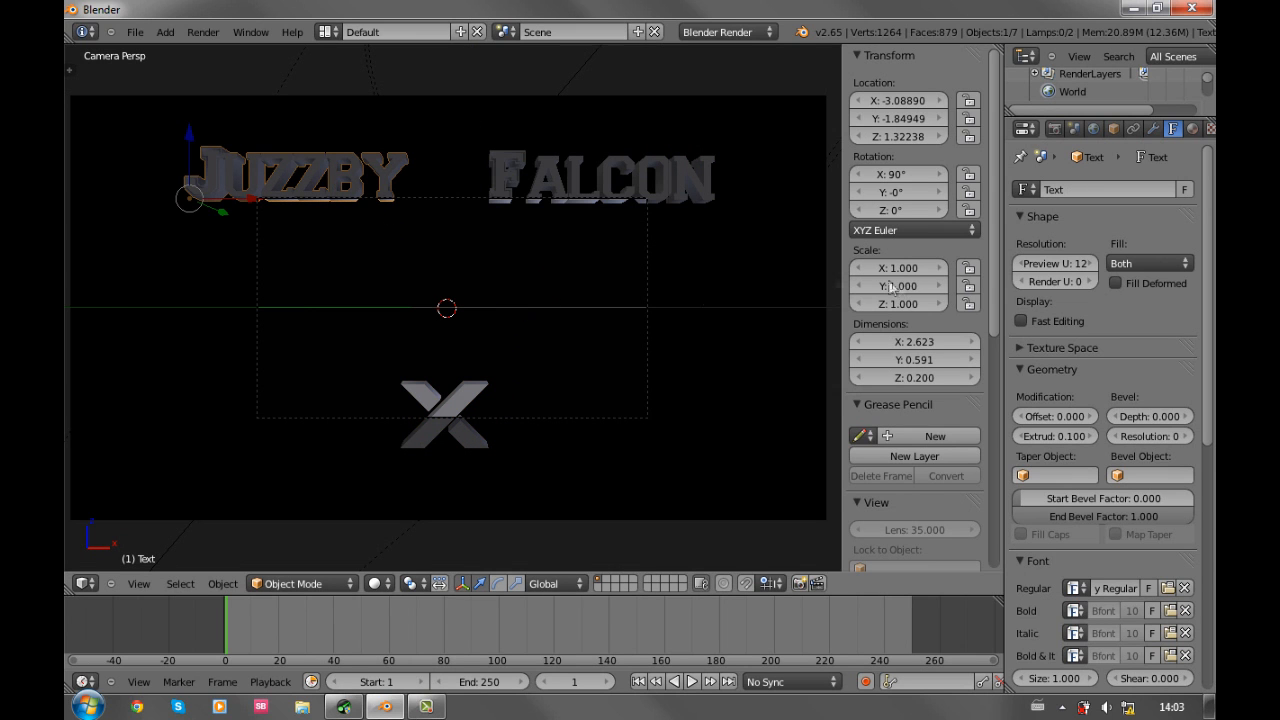
{"action": "left_click", "coordinate": [901, 175]}
{"action": "type", "text": "0"}
{"action": "key", "text": "Return"}
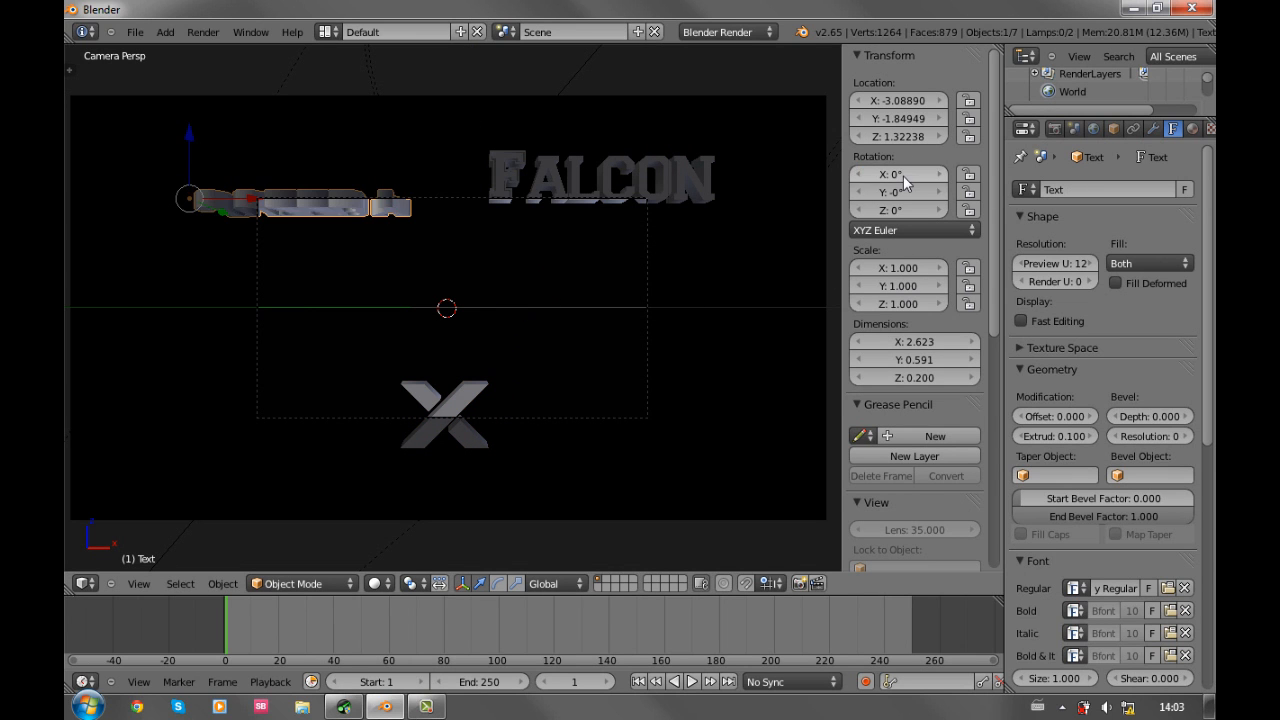
{"action": "right_click", "coordinate": [497, 169]}
{"action": "left_click", "coordinate": [892, 175]}
{"action": "type", "text": "0"}
{"action": "key", "text": "Return"}
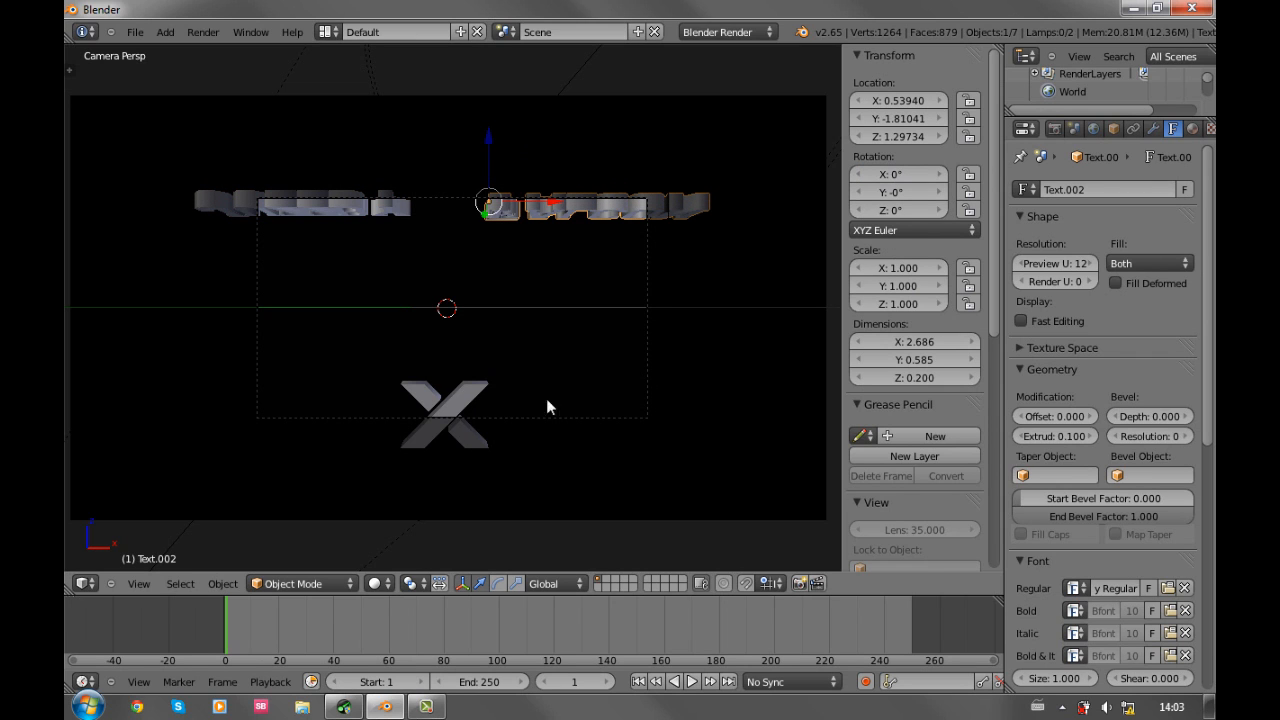
{"action": "right_click", "coordinate": [457, 409]}
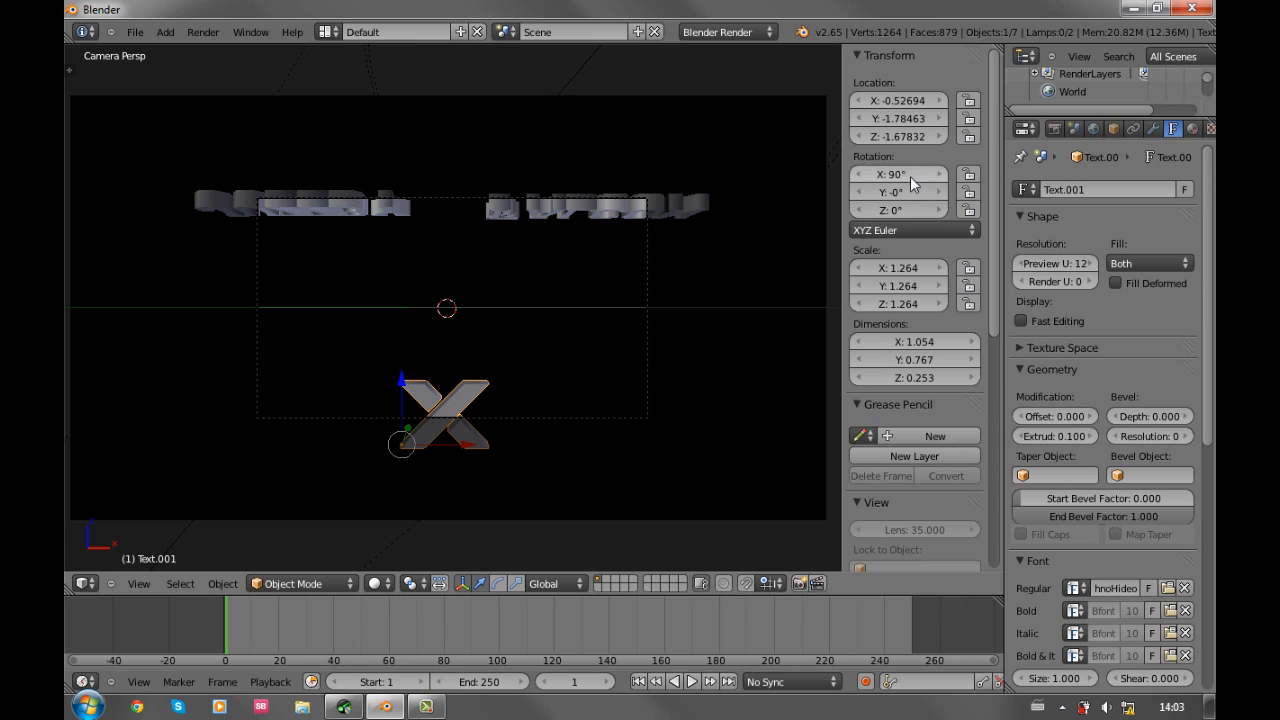
{"action": "key", "text": "Return"}
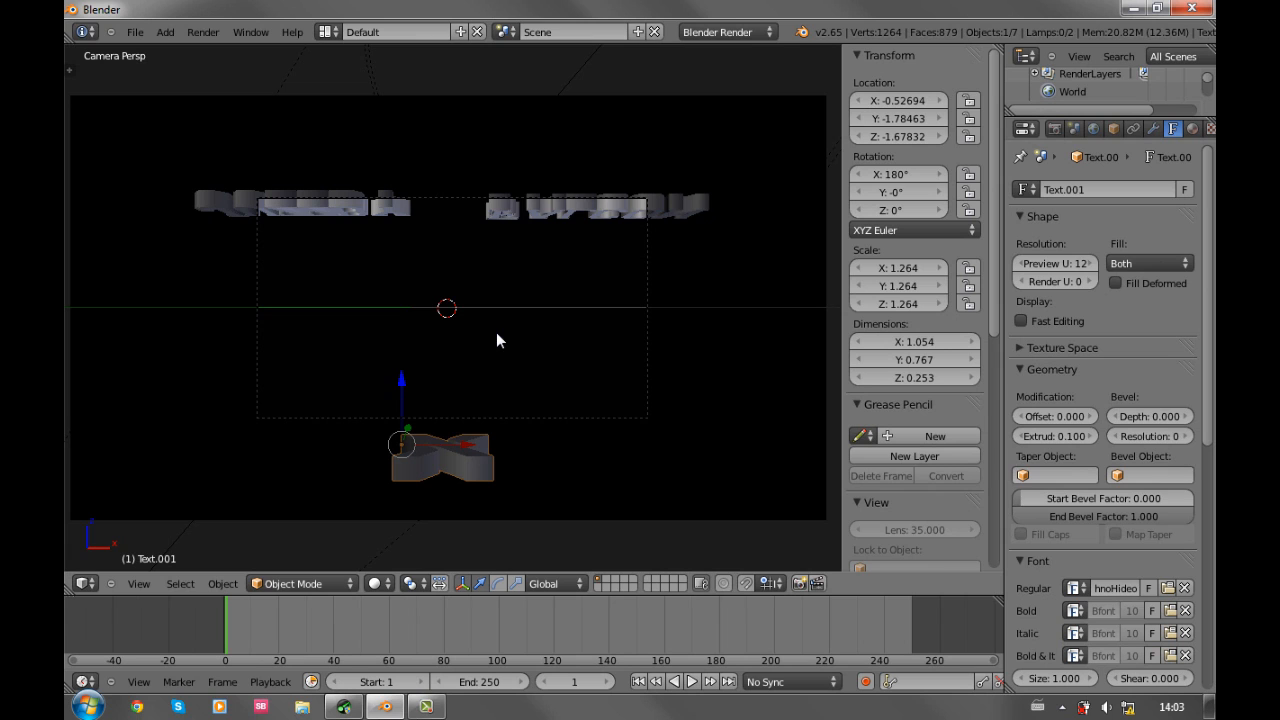
Raise "Juzzby" and "Falcon" together fully above the camera frame and keyframe their location, rotation and scale at frame 1
{"action": "right_click", "coordinate": [395, 212]}
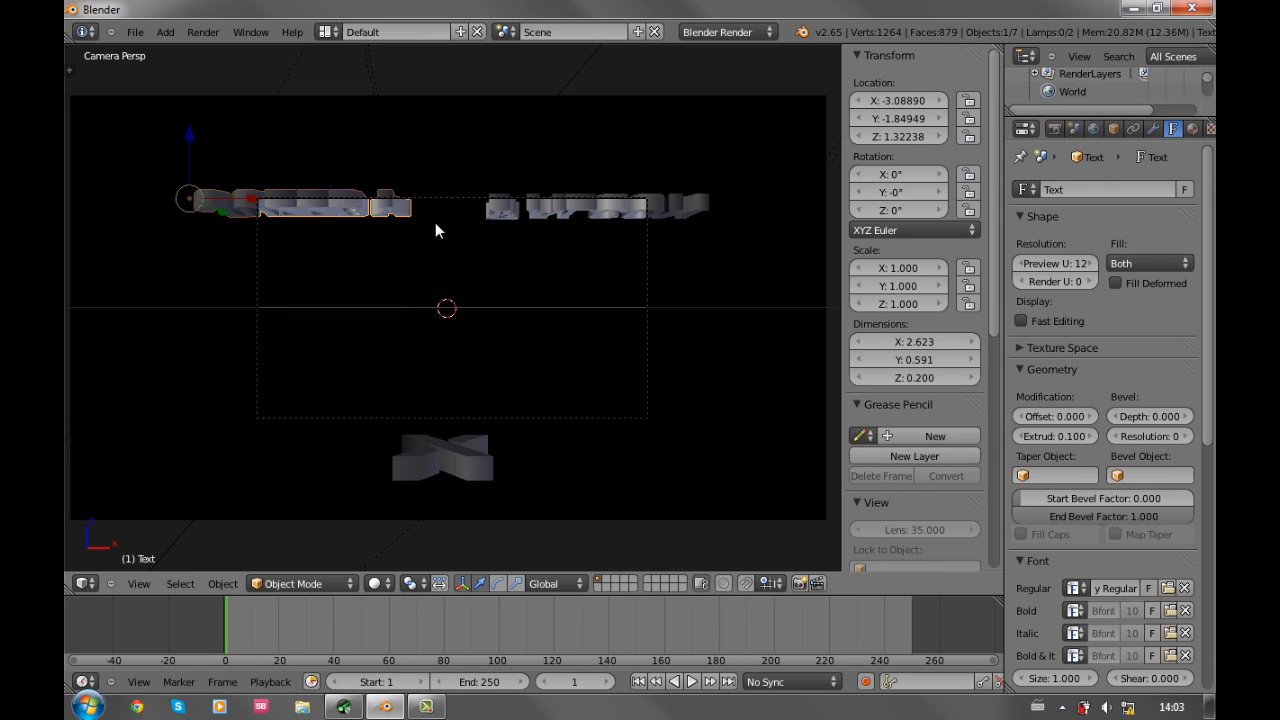
{"action": "right_click", "coordinate": [511, 214], "text": "shift"}
{"action": "left_click_drag", "start_coordinate": [340, 140], "coordinate": [348, 105]}
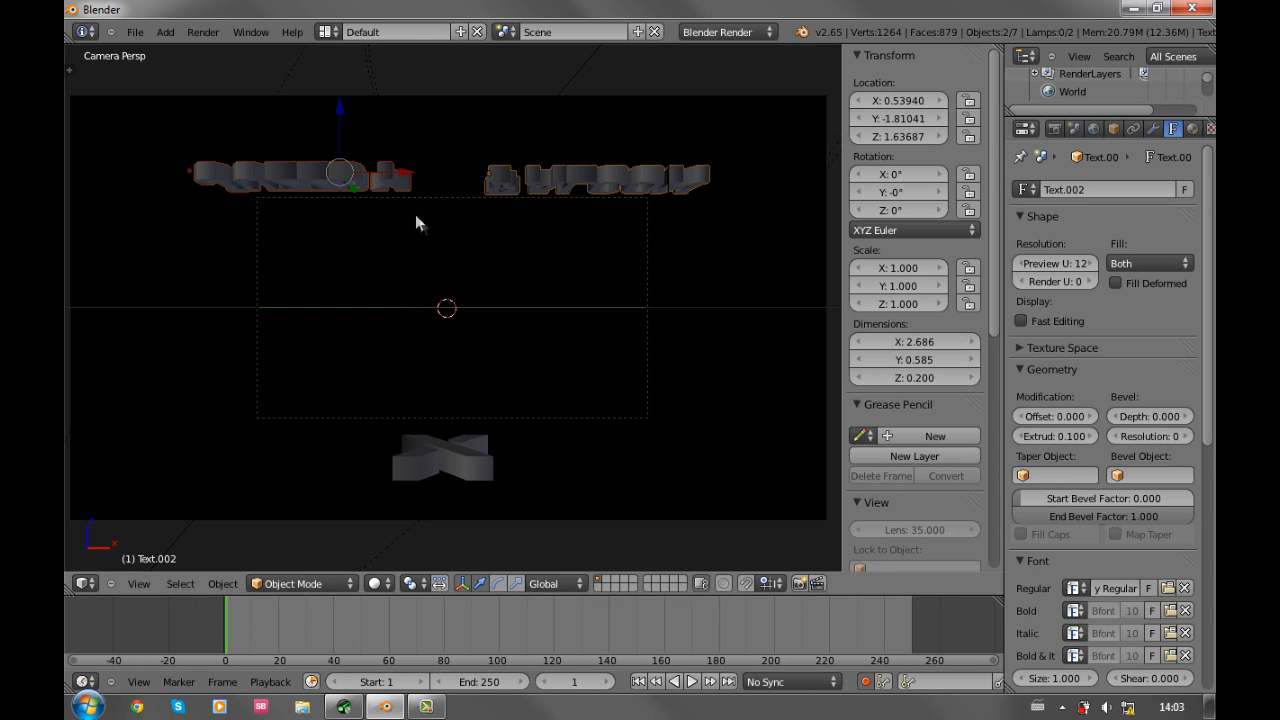
{"action": "key", "text": "i"}
{"action": "left_click", "coordinate": [341, 117]}
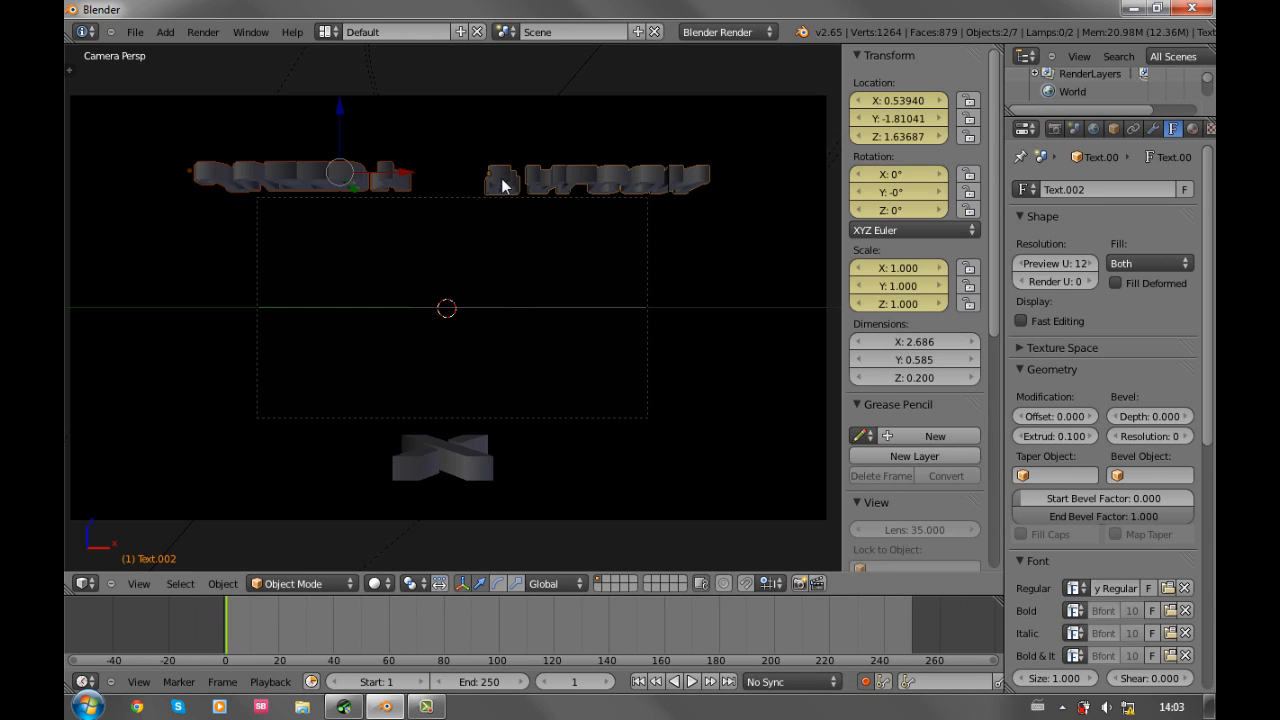
Insert a location, rotation and scale keyframe for the "X" text at frame 1
{"action": "right_click", "coordinate": [502, 184]}
{"action": "right_click", "coordinate": [502, 184]}
{"action": "right_click", "coordinate": [380, 181]}
{"action": "right_click", "coordinate": [451, 461]}
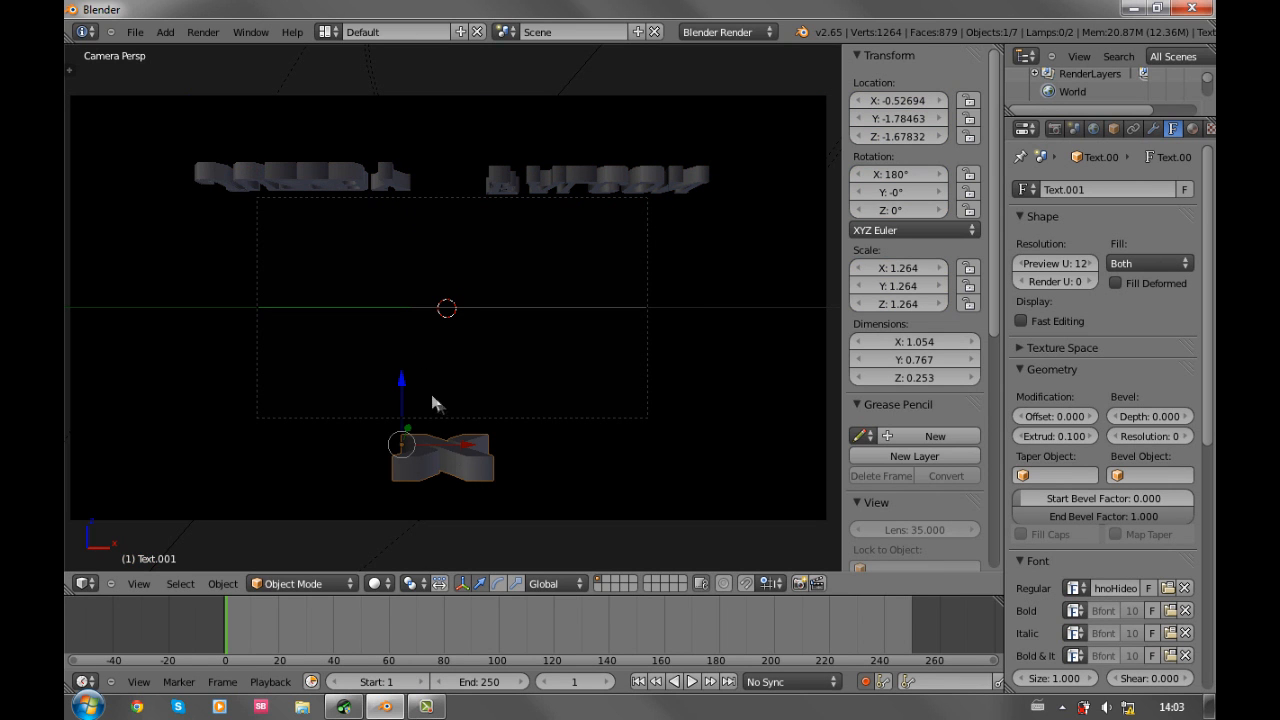
{"action": "key", "text": "i"}
{"action": "left_click", "coordinate": [404, 389]}
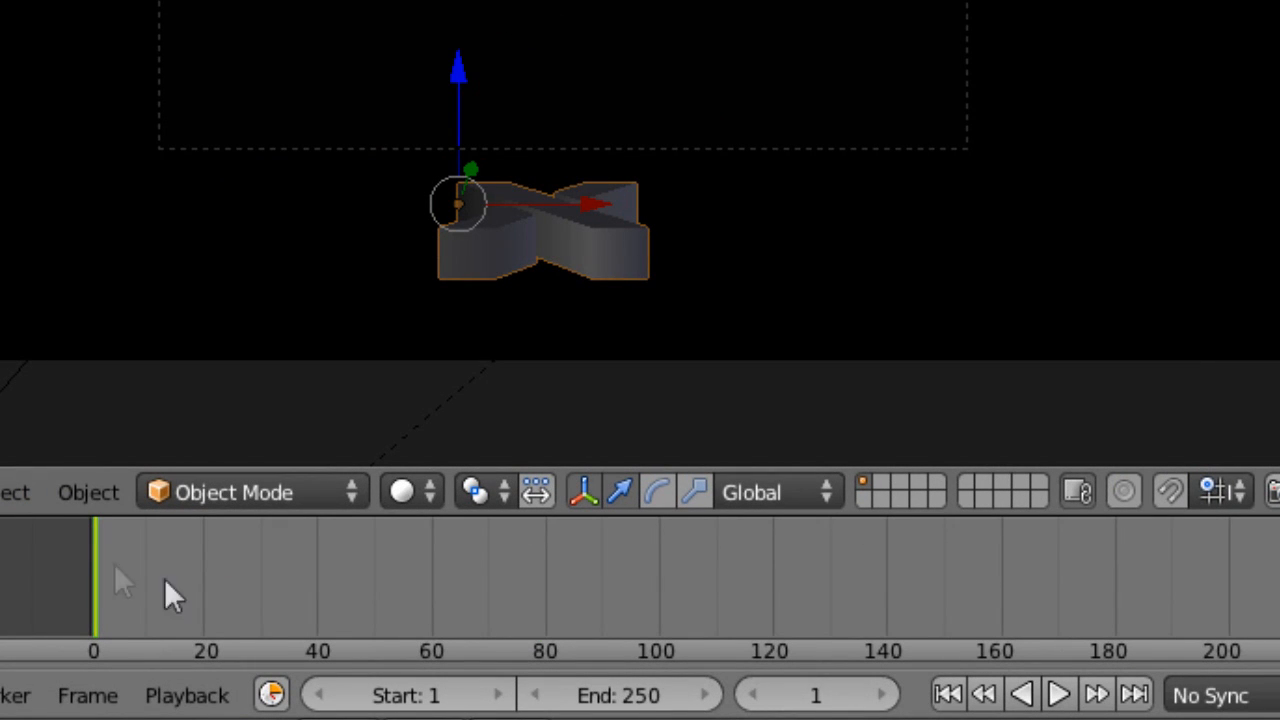
Keyframe the "X" text's location, rotation and scale at frame 100, and set its Z location to 0
{"action": "left_click_drag", "start_coordinate": [259, 632], "coordinate": [425, 660]}
{"action": "left_click_drag", "start_coordinate": [507, 636], "coordinate": [657, 630]}
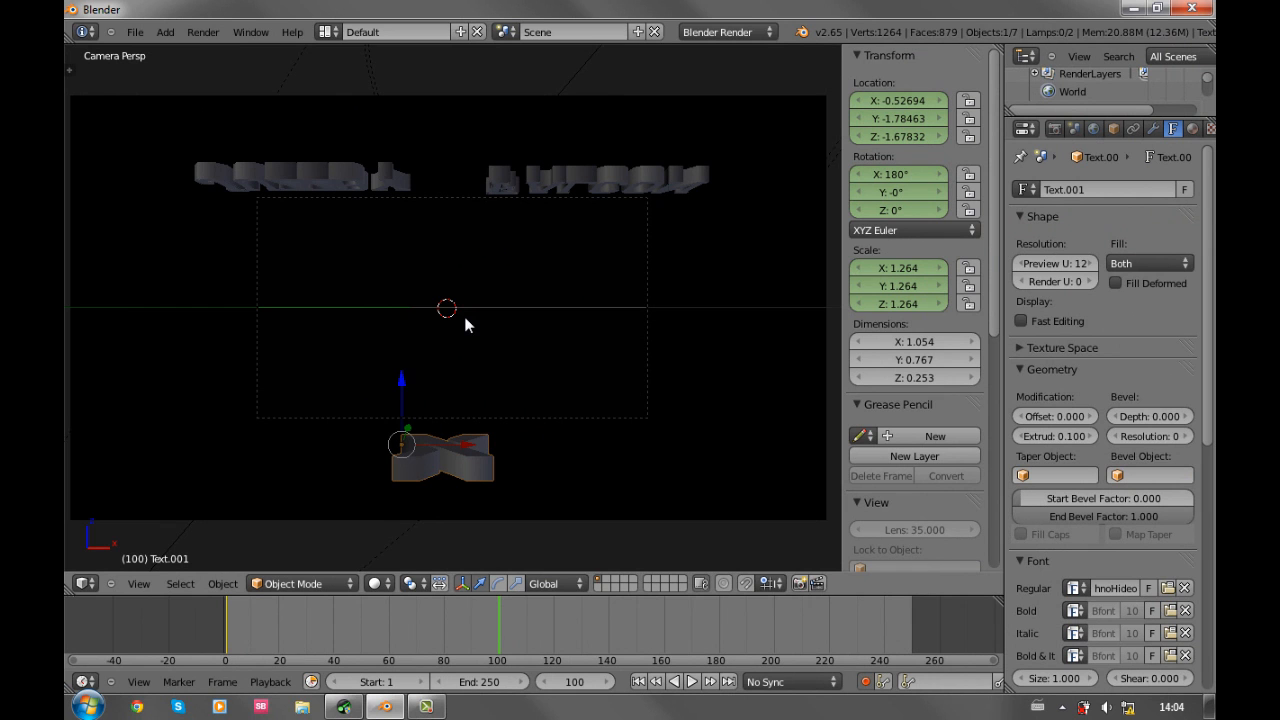
{"action": "key", "text": "i"}
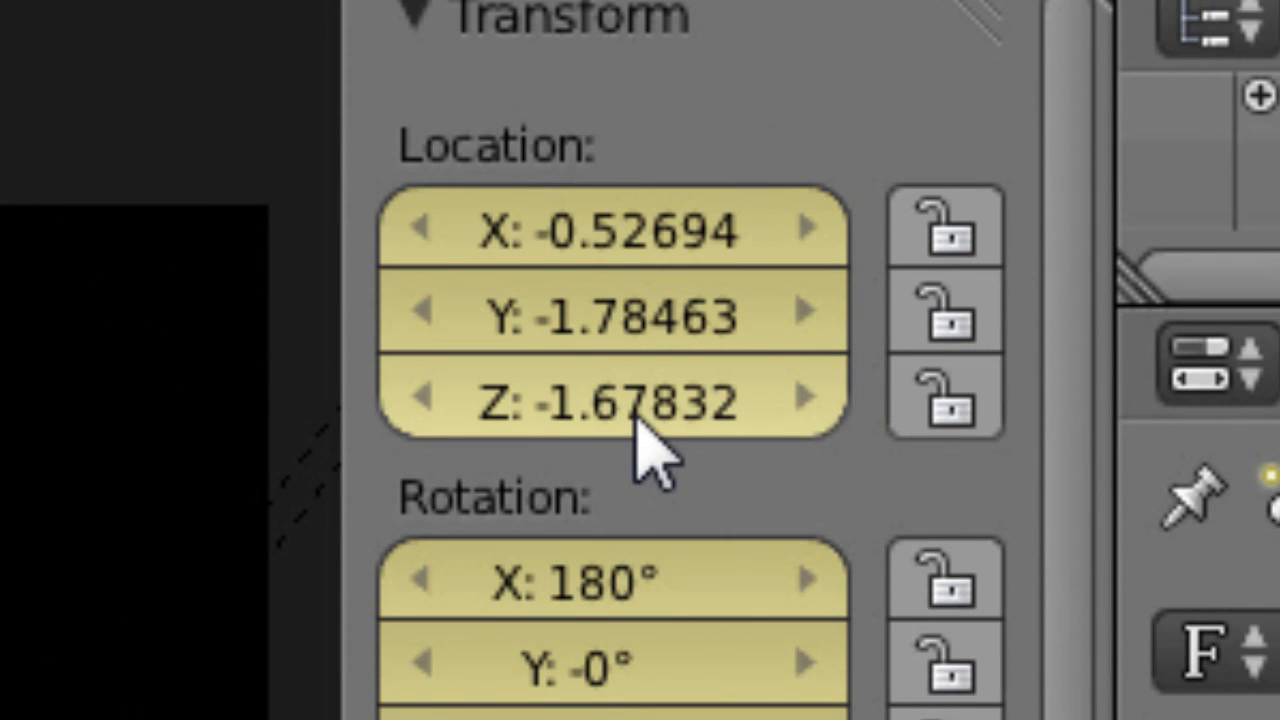
{"action": "left_click", "coordinate": [638, 420]}
{"action": "type", "text": "0"}
{"action": "key", "text": "Return"}
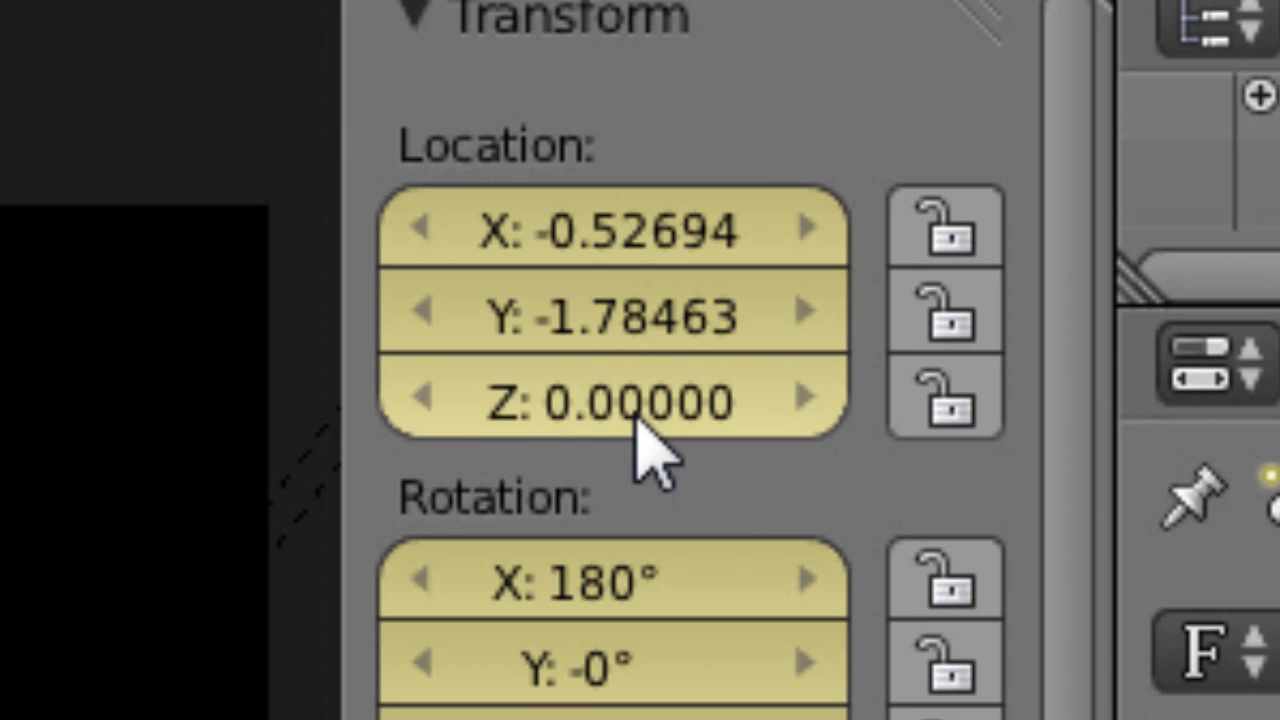
At frame 100, set the "X" text's Y location to 0 and X rotation to 90°, and check it in a test render
{"action": "left_click", "coordinate": [608, 328]}
{"action": "type", "text": "0"}
{"action": "key", "text": "Return"}
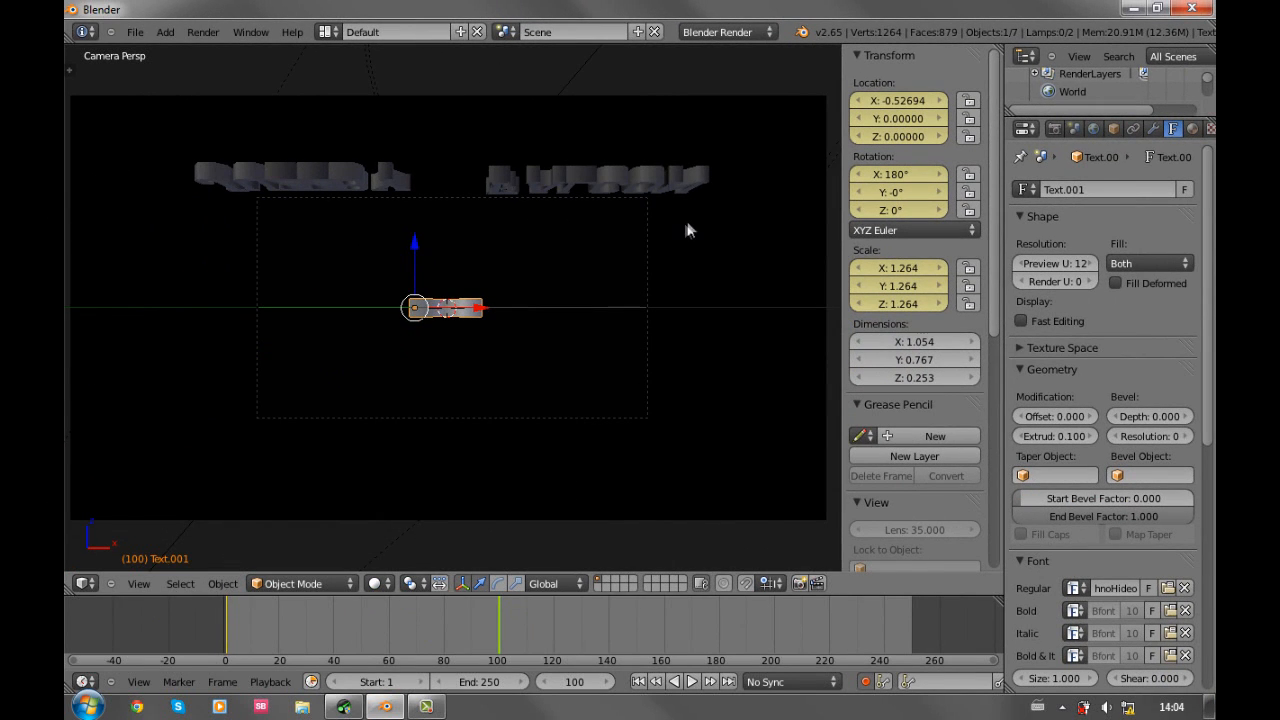
{"action": "key", "text": "KP_0"}
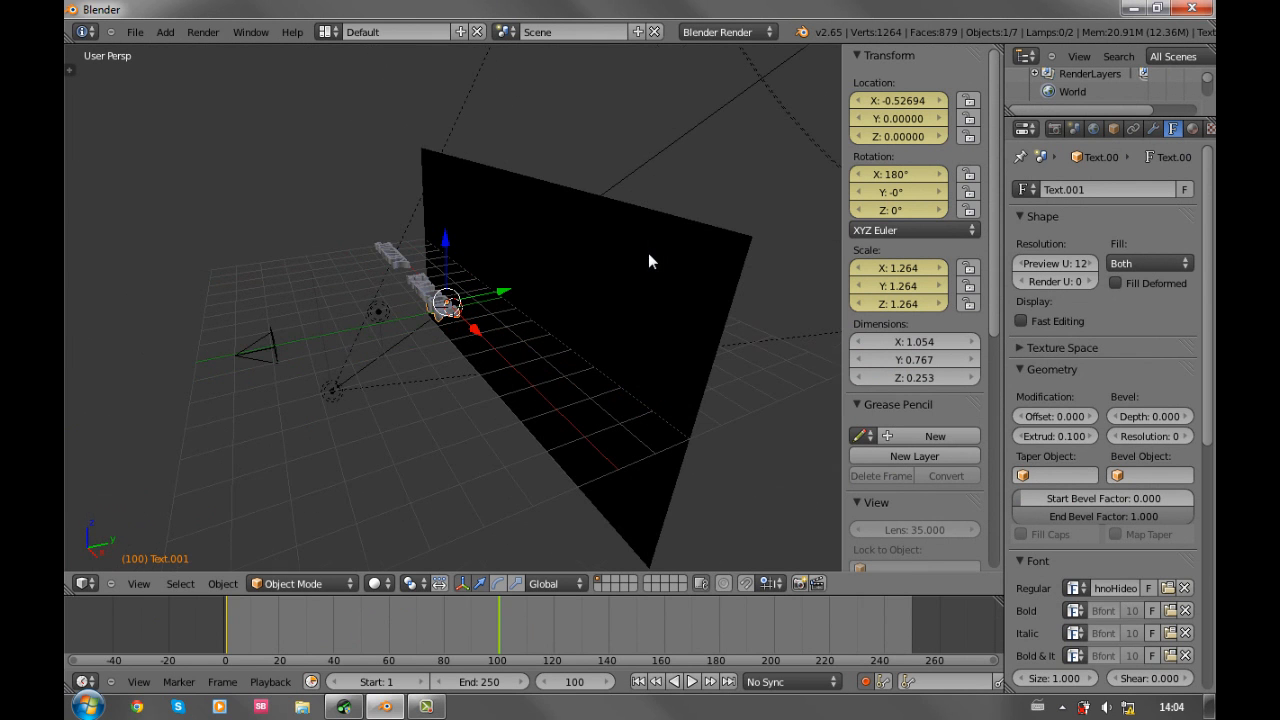
{"action": "middle_click_drag", "start_coordinate": [352, 291], "coordinate": [377, 328]}
{"action": "left_click", "coordinate": [923, 176]}
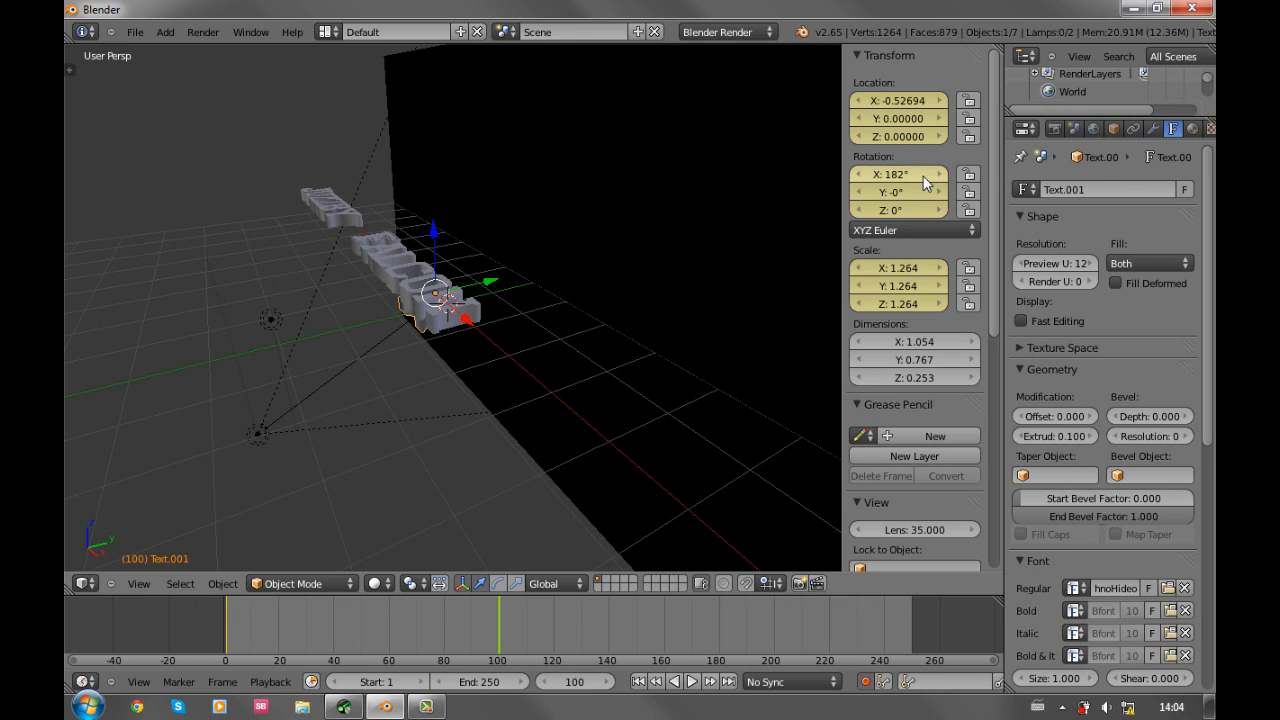
{"action": "type", "text": "90"}
{"action": "key", "text": "Return"}
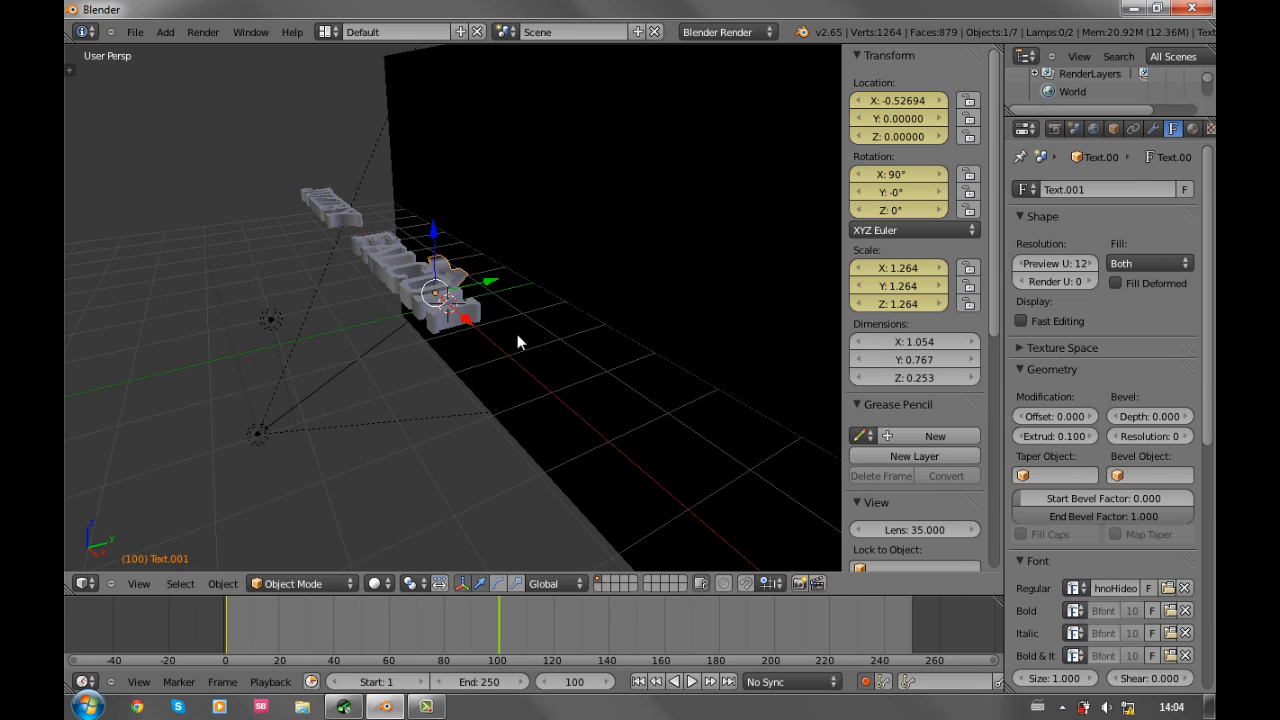
{"action": "key", "text": "F12"}
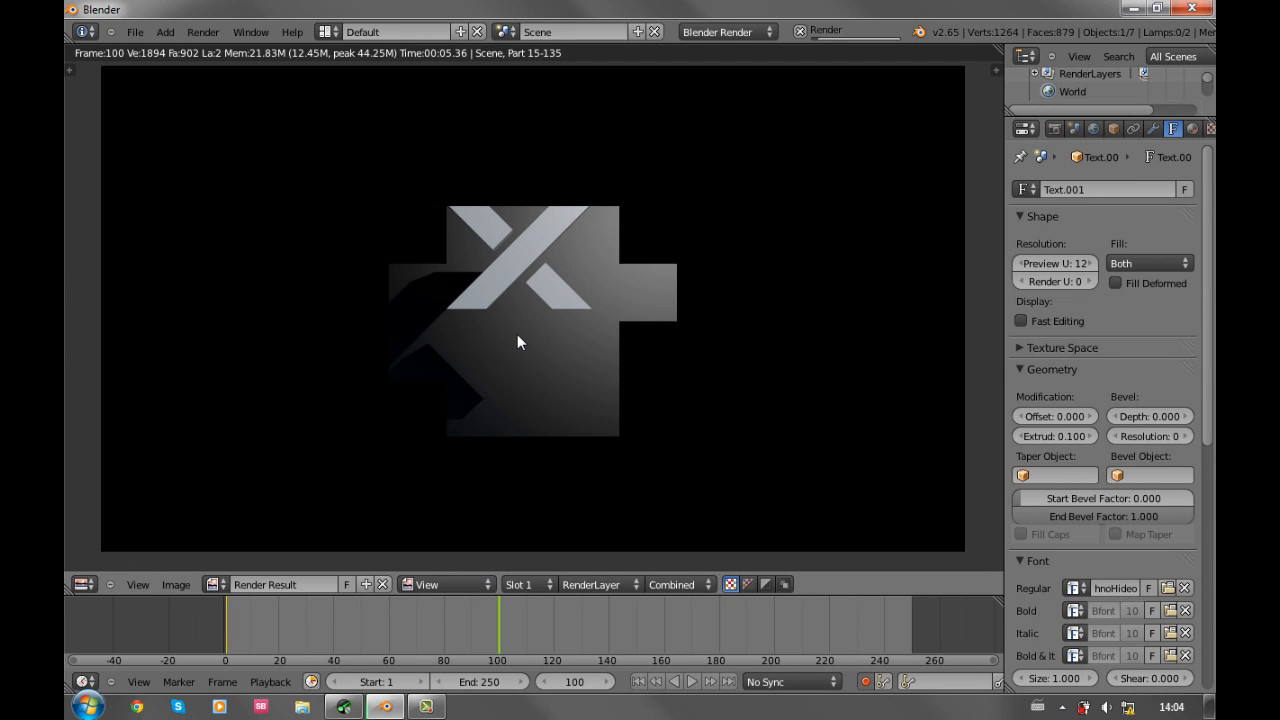
{"action": "key", "text": "Escape"}
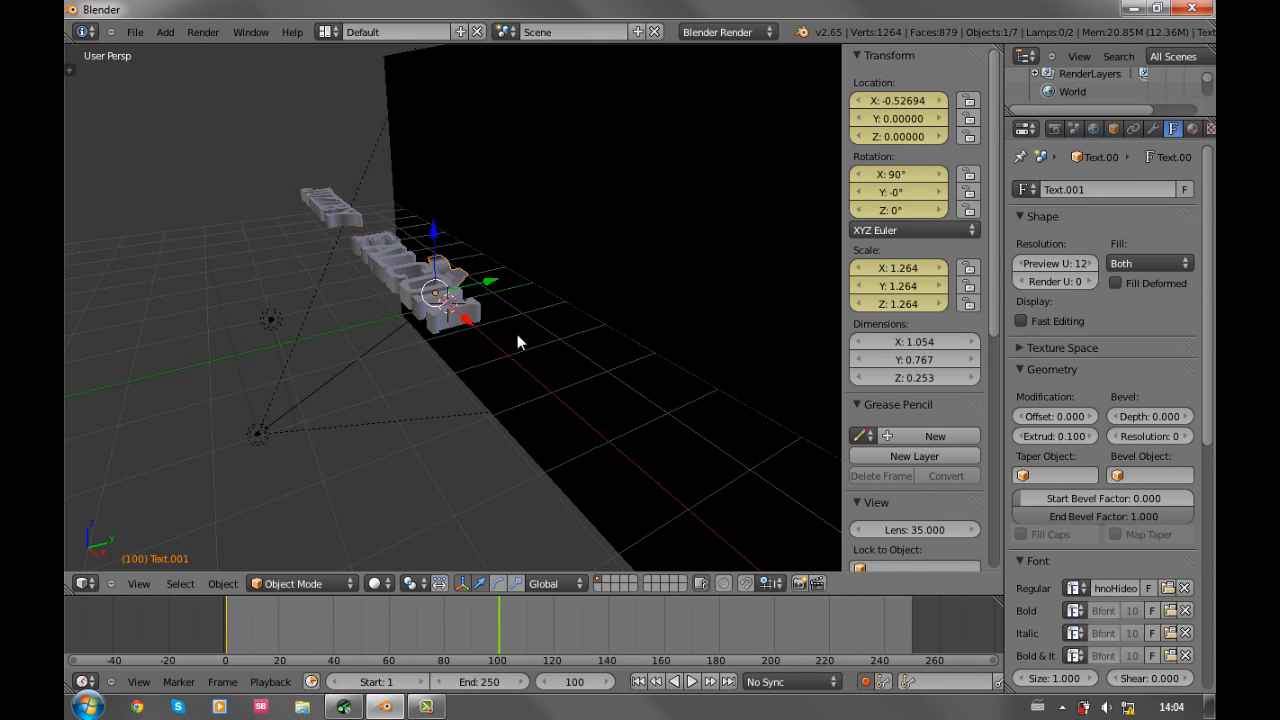
At frame 100, keyframe the "Falcon" text with its Y and Z locations at 0 and its X rotation at 90°
{"action": "middle_click_drag", "start_coordinate": [397, 325], "coordinate": [504, 353]}
{"action": "mouse_move", "coordinate": [499, 619]}
{"action": "left_mouse_down"}
{"action": "mouse_move", "coordinate": [310, 640]}
{"action": "mouse_move", "coordinate": [500, 627]}
{"action": "left_mouse_up"}
{"action": "right_click", "coordinate": [397, 274]}
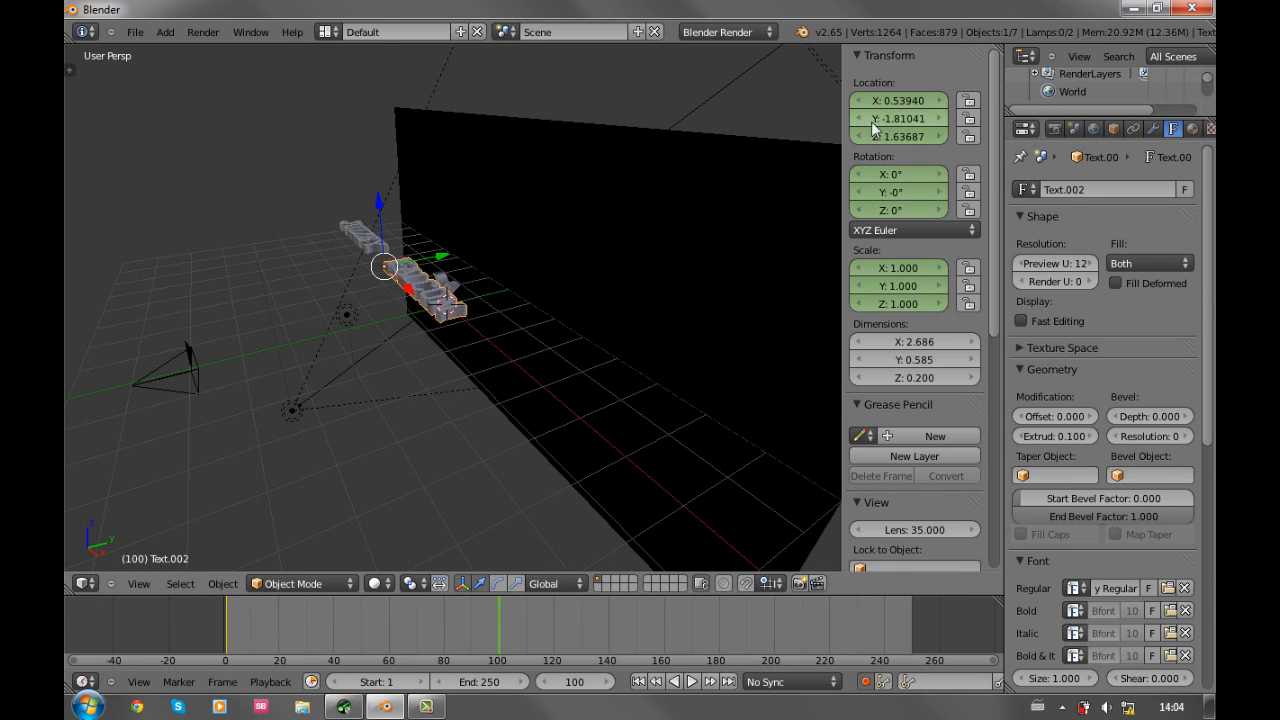
{"action": "type", "text": "0"}
{"action": "key", "text": "Return"}
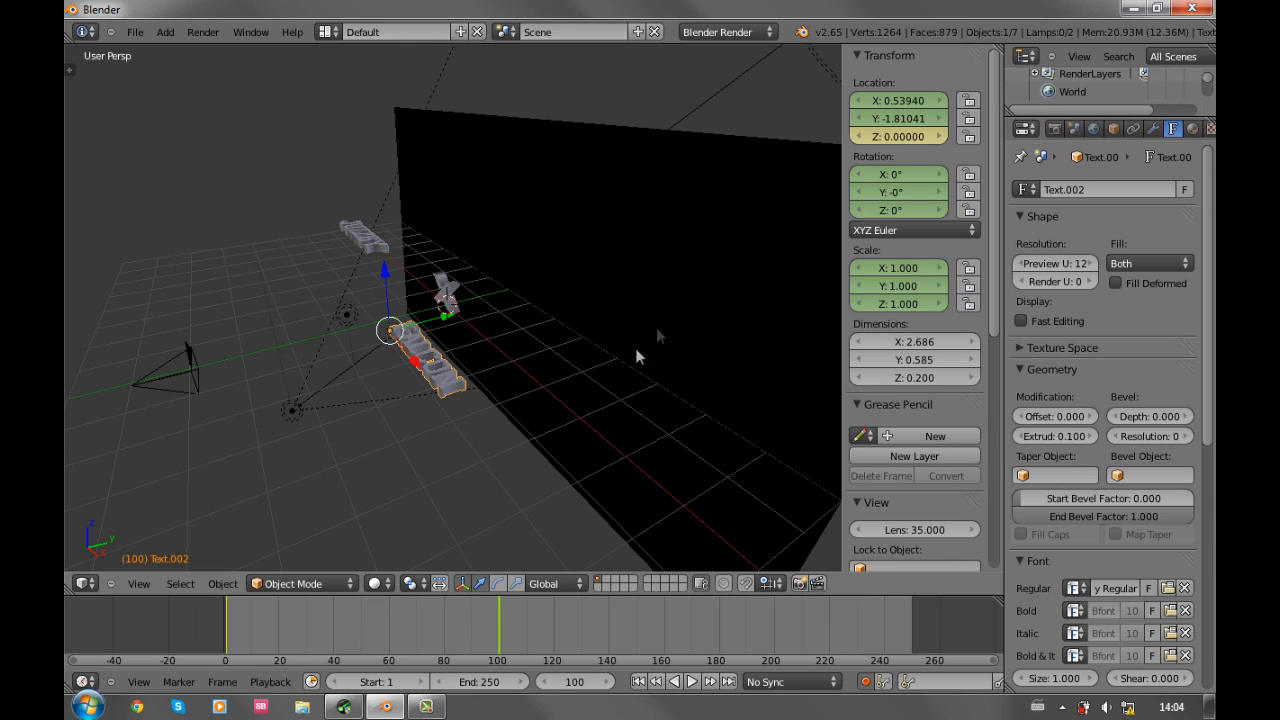
{"action": "key", "text": "i"}
{"action": "left_click", "coordinate": [902, 118]}
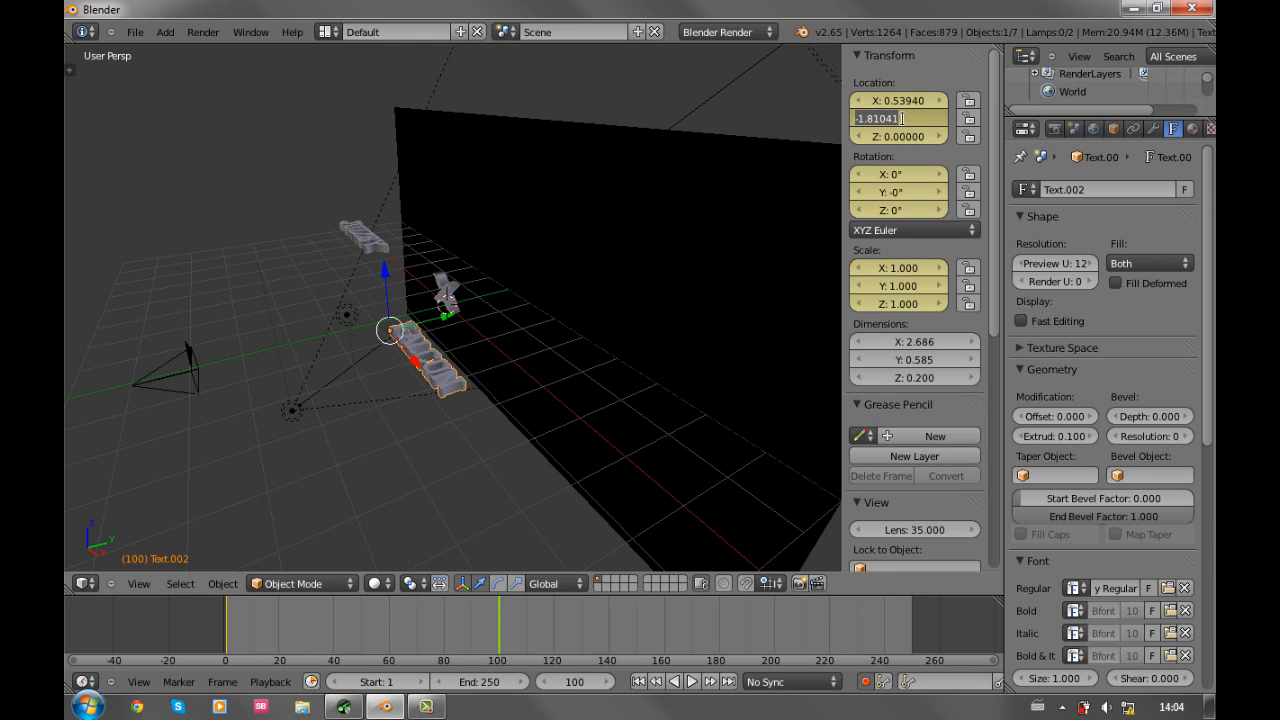
{"action": "type", "text": "0"}
{"action": "key", "text": "Return"}
{"action": "left_click", "coordinate": [897, 174]}
{"action": "type", "text": "90"}
{"action": "key", "text": "Return"}
Look through the camera and lower the "X" text to a Z location of about -0.104
{"action": "key", "text": "KP_0"}
{"action": "right_click", "coordinate": [464, 262]}
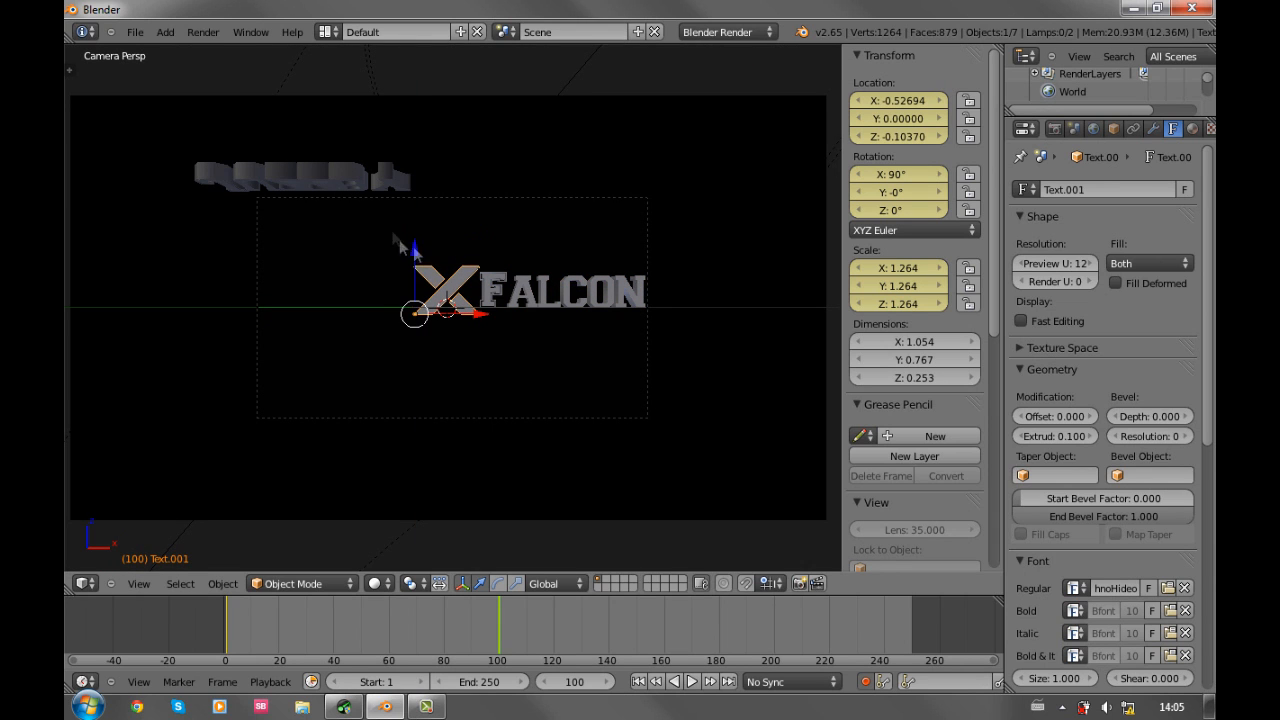
At frame 100, set the "Juzzby" text's Y and Z locations to 0 and its X rotation to 90°
{"action": "right_click", "coordinate": [349, 176]}
{"action": "left_click", "coordinate": [897, 118]}
{"action": "type", "text": "0"}
{"action": "key", "text": "Return"}
{"action": "left_click", "coordinate": [892, 137]}
{"action": "type", "text": "0"}
{"action": "key", "text": "Return"}
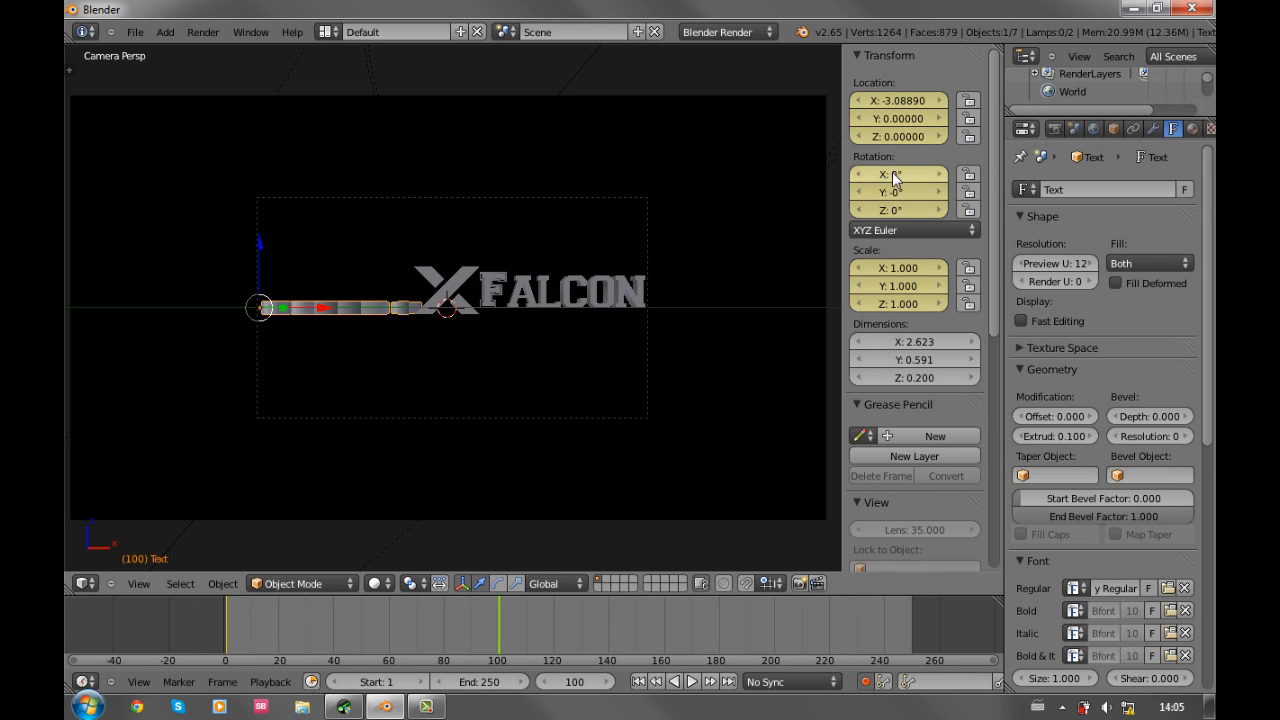
{"action": "left_click", "coordinate": [890, 172]}
{"action": "type", "text": "90"}
{"action": "key", "text": "Return"}
Test-render frame 100 and play back the text animation from frame 1
{"action": "key", "text": "F12"}
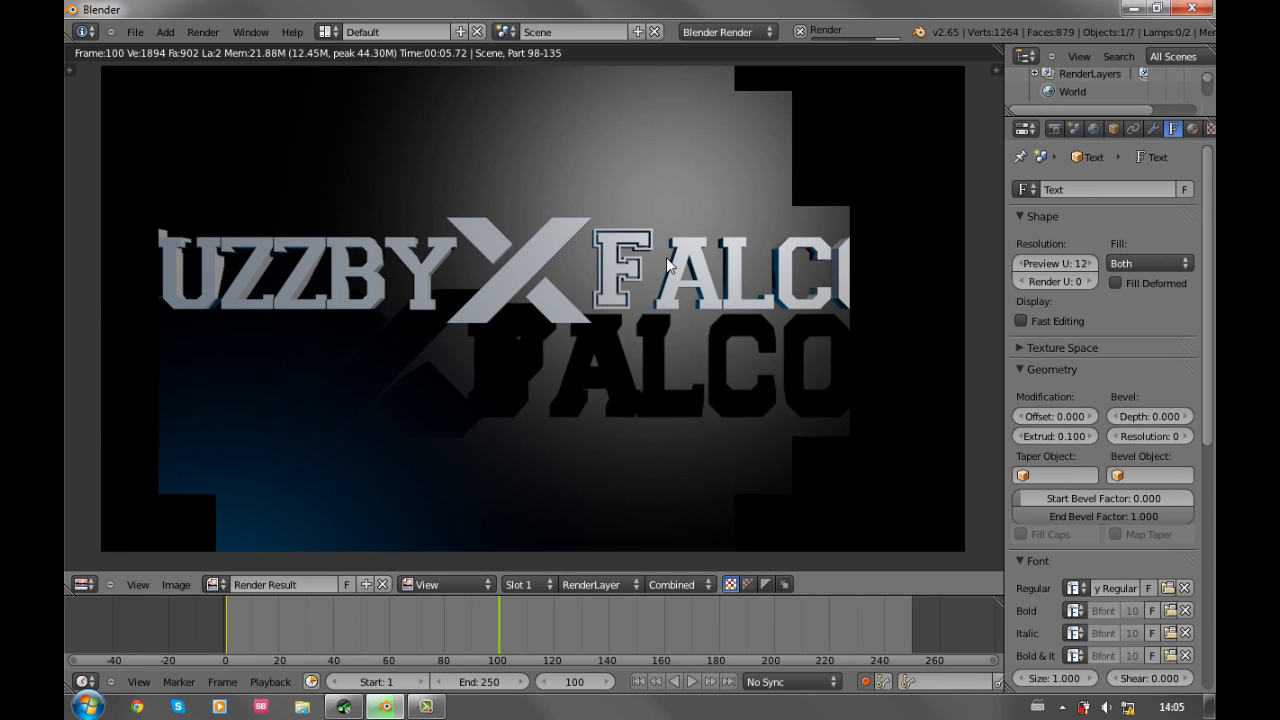
{"action": "key", "text": "Escape"}
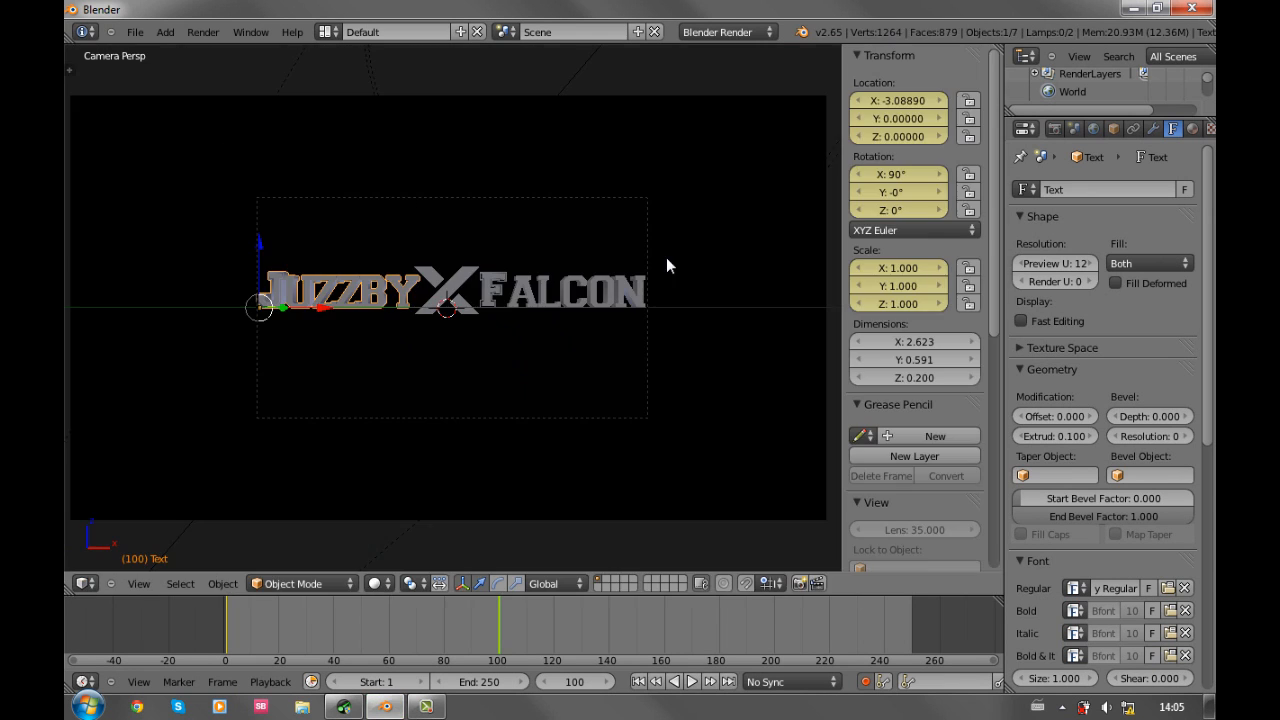
{"action": "left_click_drag", "start_coordinate": [500, 615], "coordinate": [227, 632]}
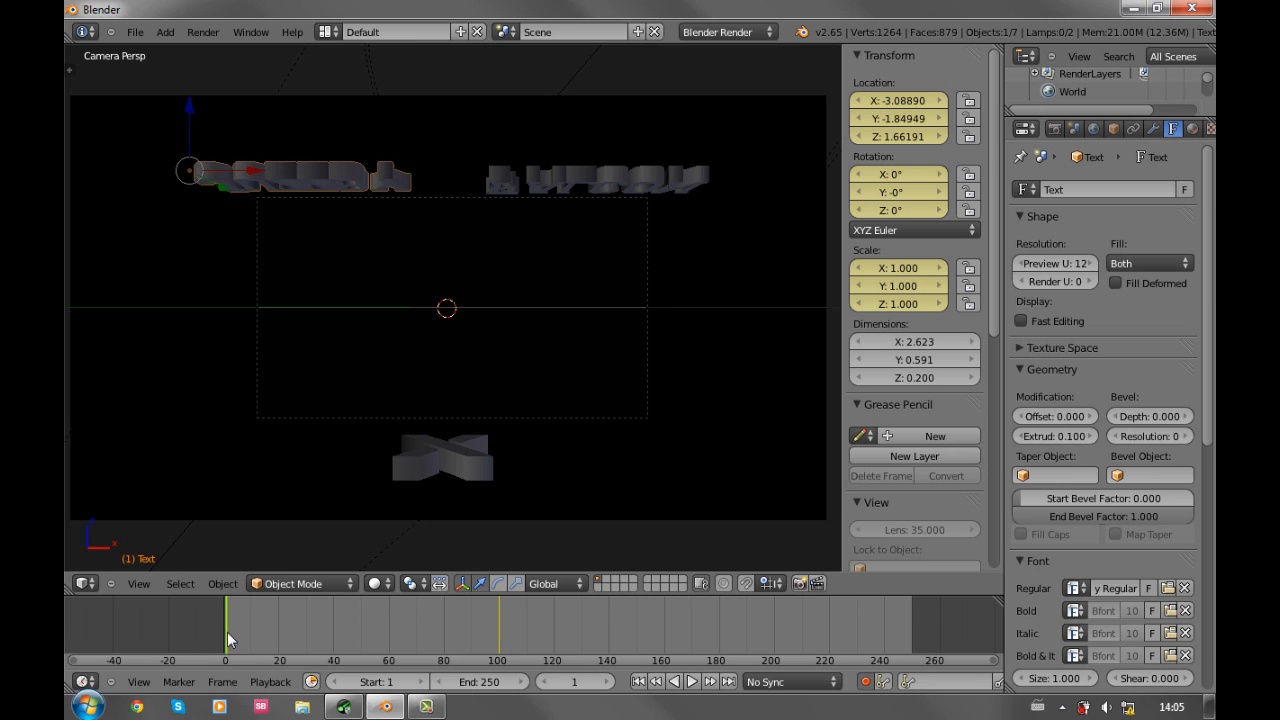
{"action": "left_click", "coordinate": [693, 683]}
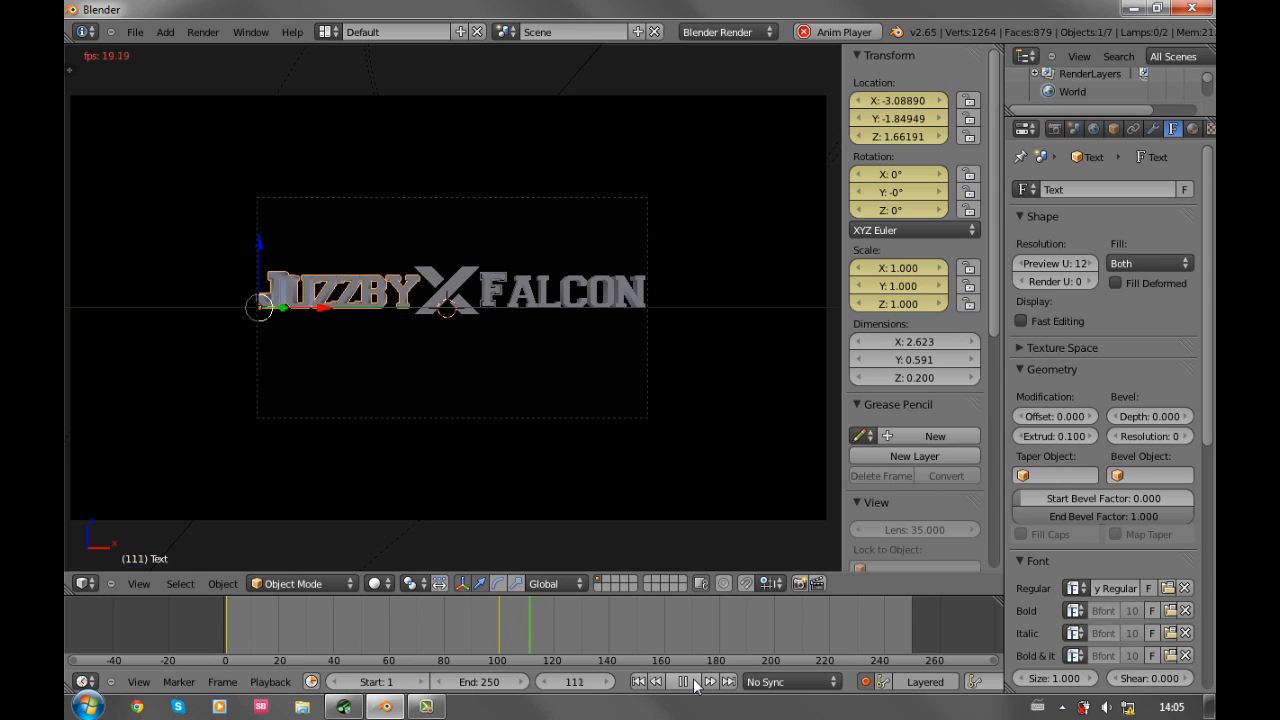
{"action": "left_click", "coordinate": [684, 682]}
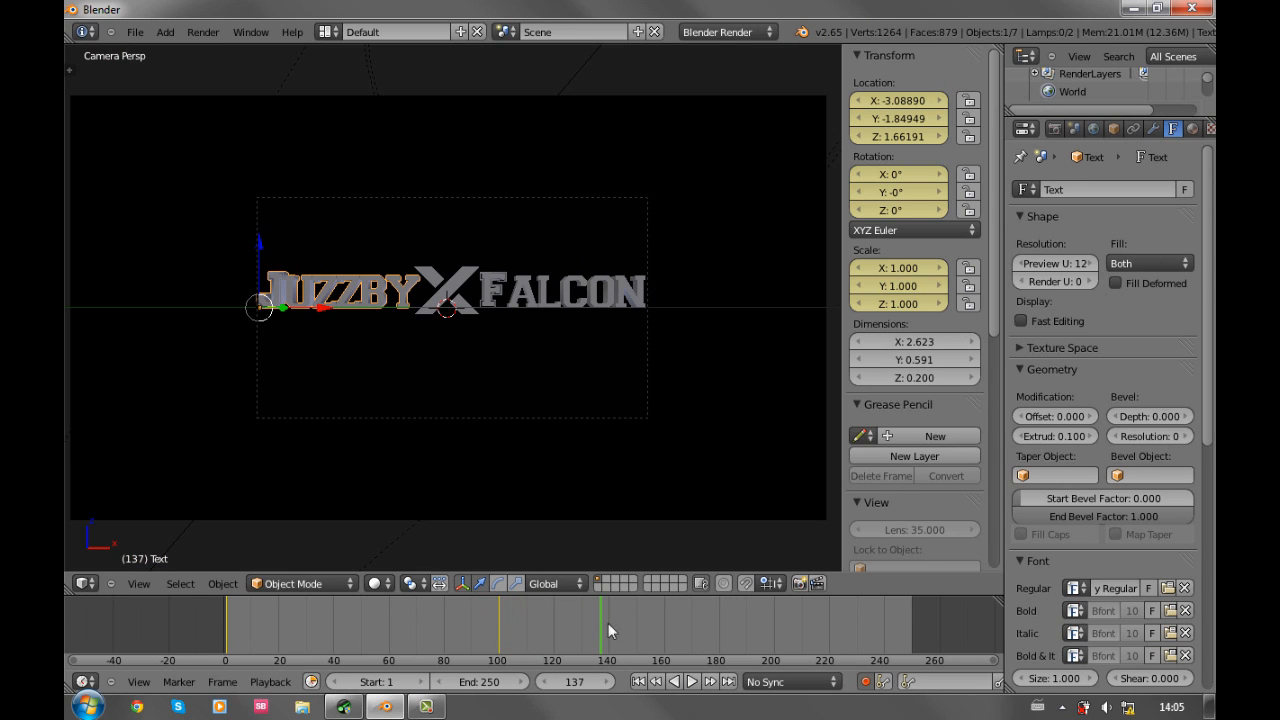
Move to frame 150 and set the animation's end frame to 150
{"action": "left_click_drag", "start_coordinate": [600, 621], "coordinate": [622, 626]}
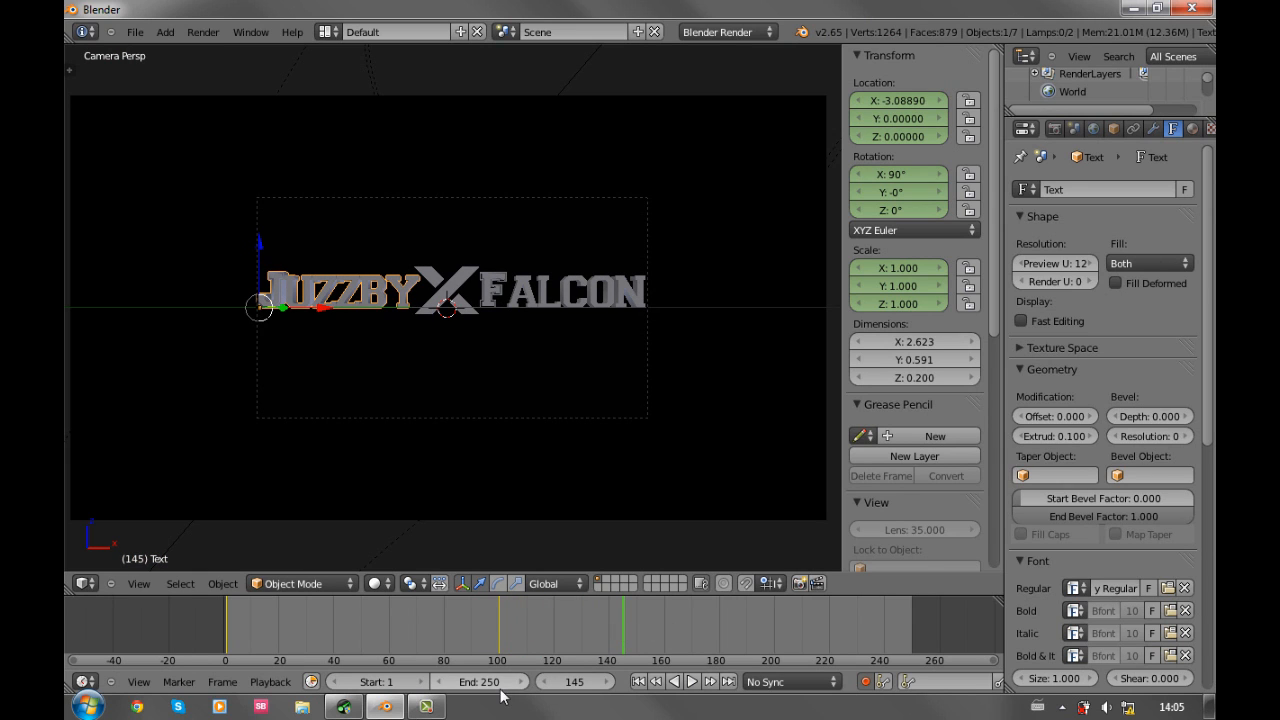
{"action": "left_click", "coordinate": [576, 684]}
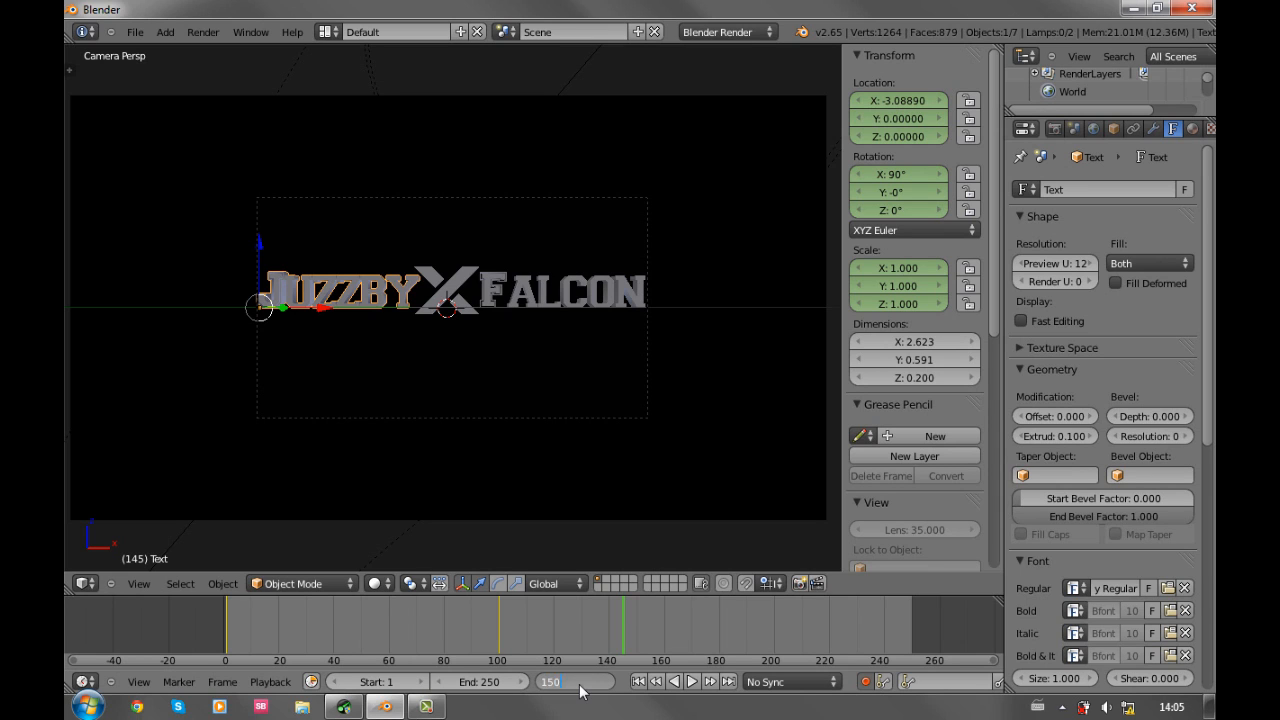
{"action": "key", "text": "Return"}
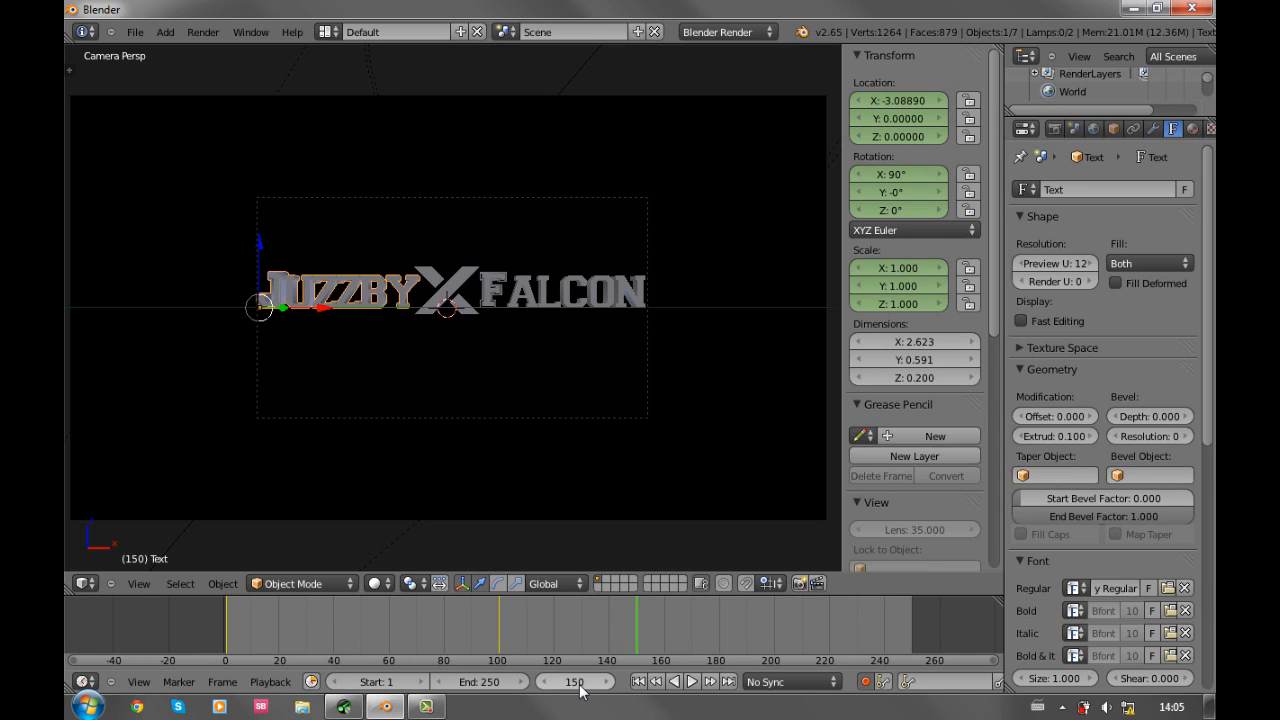
{"action": "left_click", "coordinate": [481, 684]}
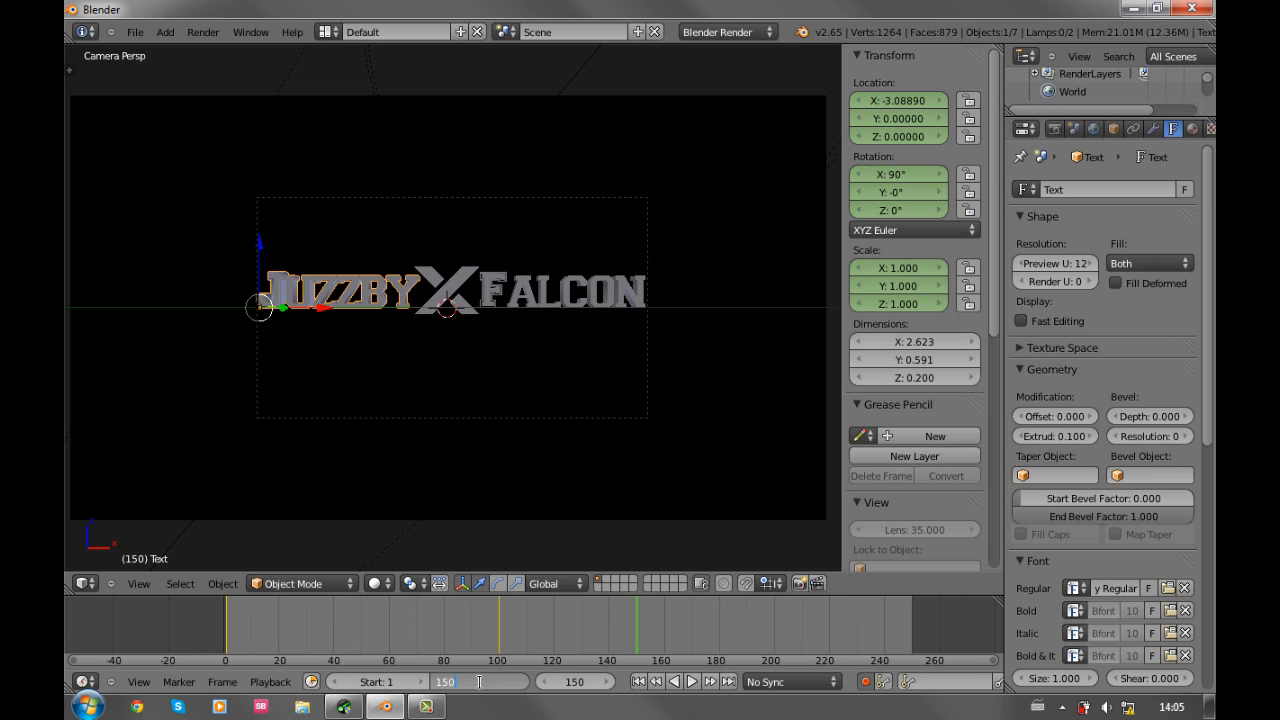
{"action": "key", "text": "Return"}
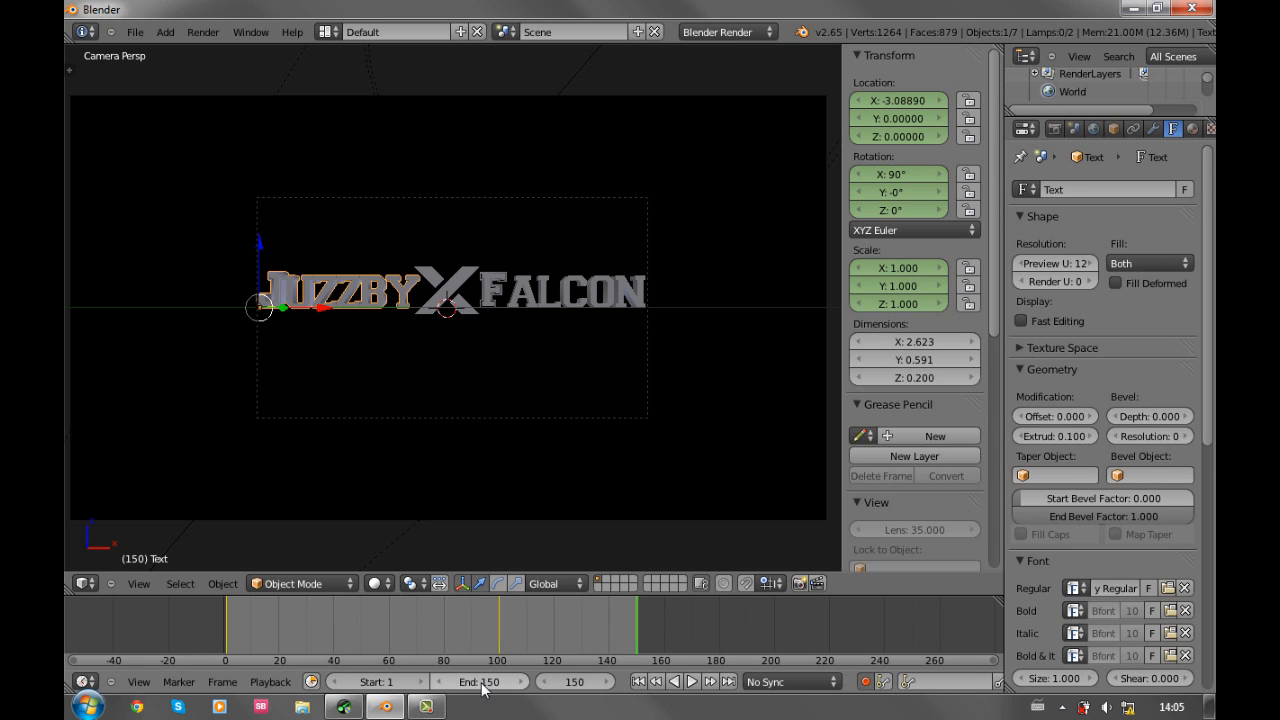
Animate the camera with keyframes at frames 1 and 150, checking it in a test render of frame 50
{"action": "right_click", "coordinate": [268, 421]}
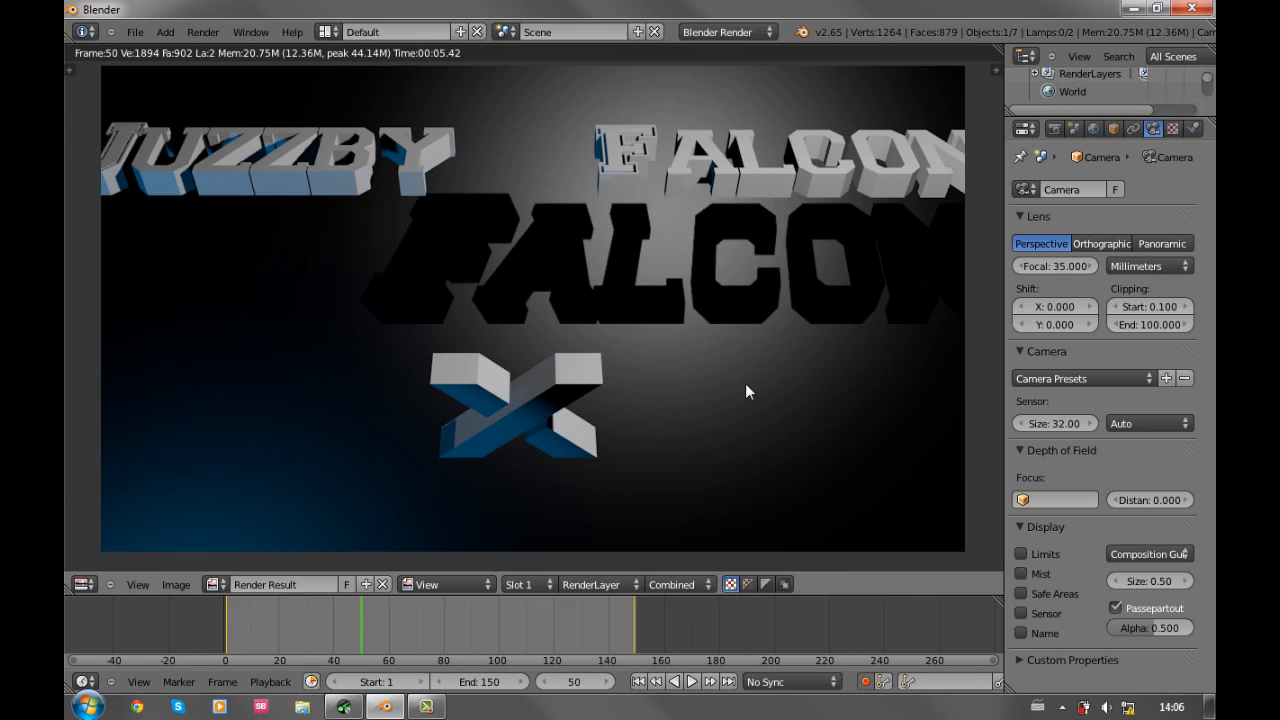
{"action": "key", "text": "Escape"}
{"action": "left_click_drag", "start_coordinate": [362, 633], "coordinate": [226, 648]}
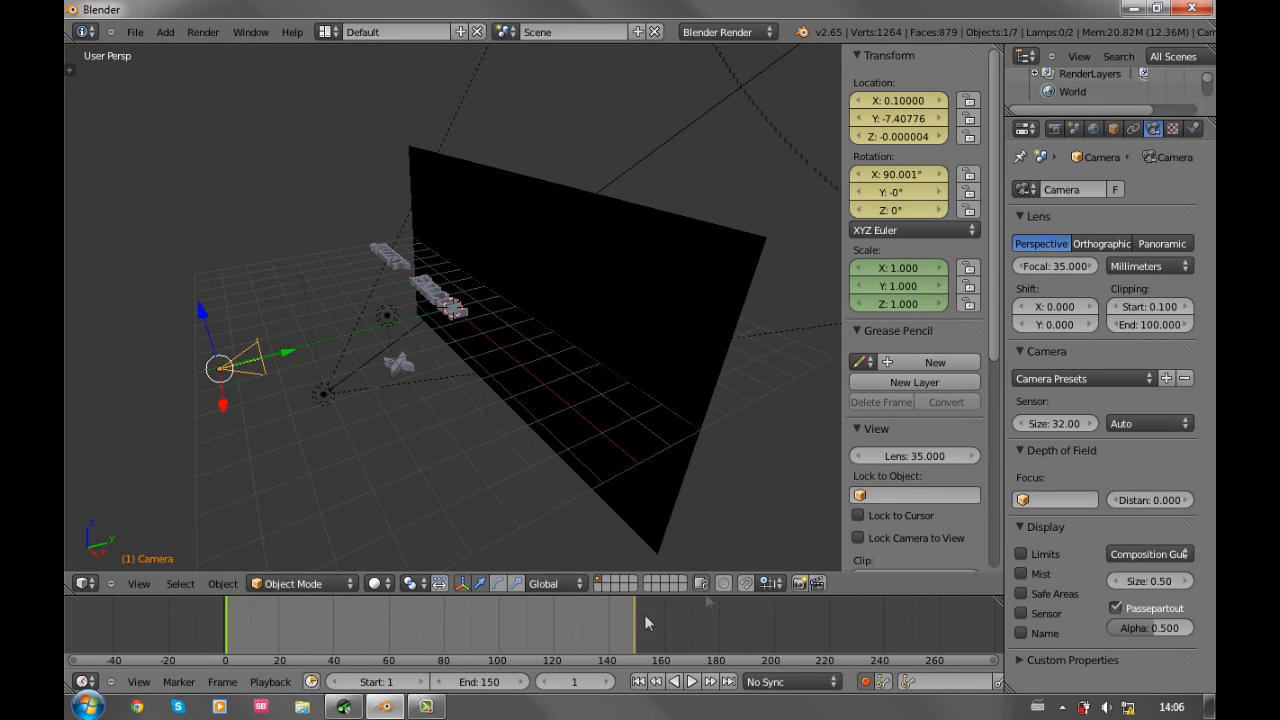
Set the render output file format to AVI Raw
{"action": "left_click", "coordinate": [1054, 129]}
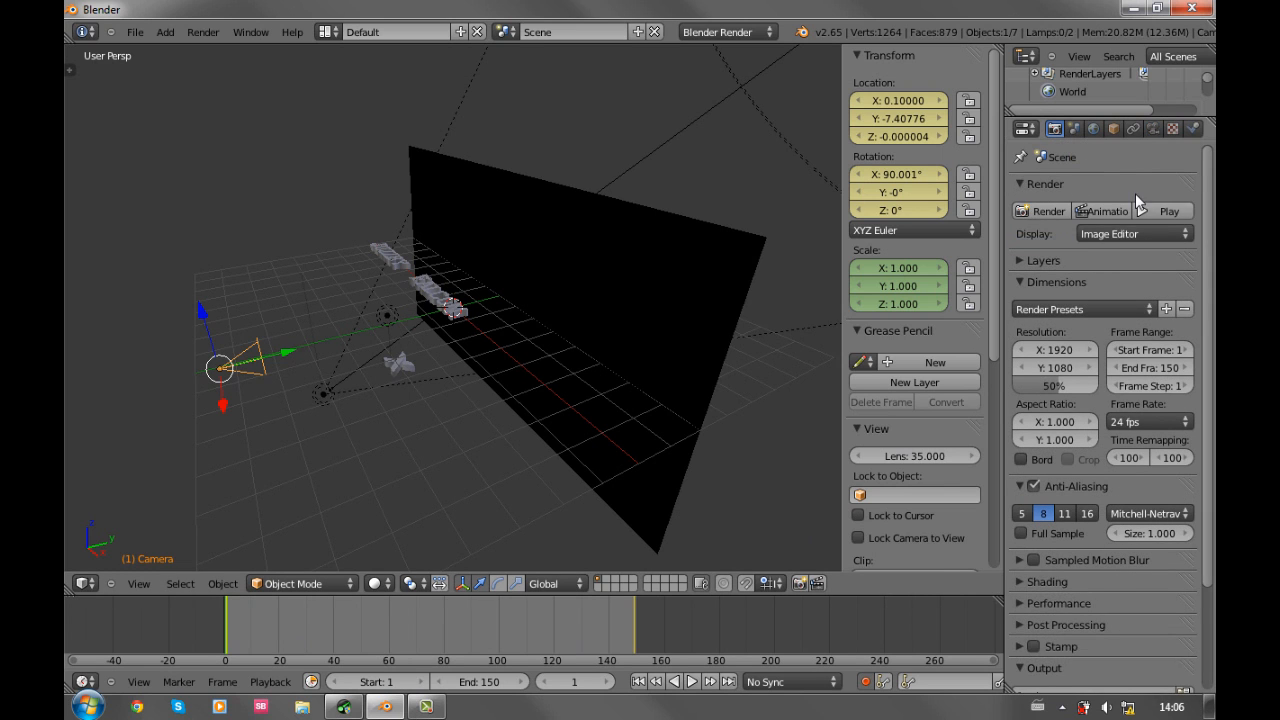
{"action": "scroll", "coordinate": [1130, 210], "scroll_direction": "down", "scroll_amount": 5}
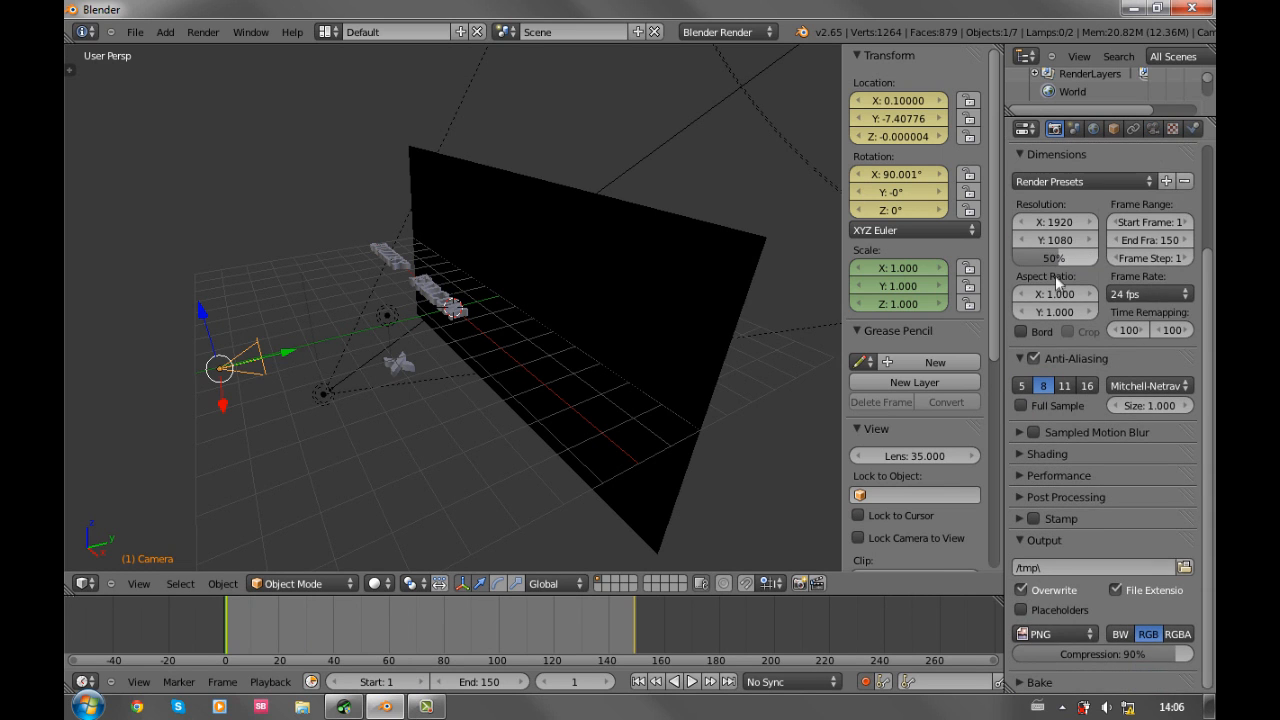
{"action": "left_click", "coordinate": [1088, 634]}
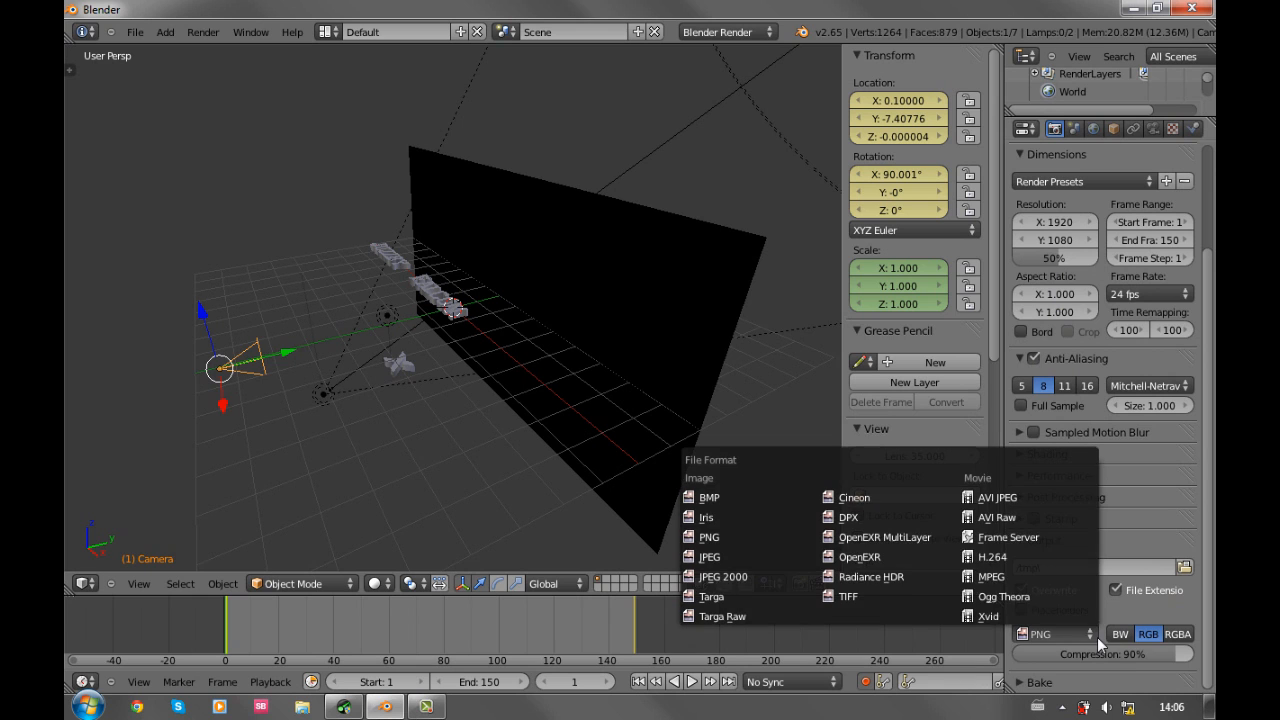
{"action": "left_click", "coordinate": [1030, 517]}
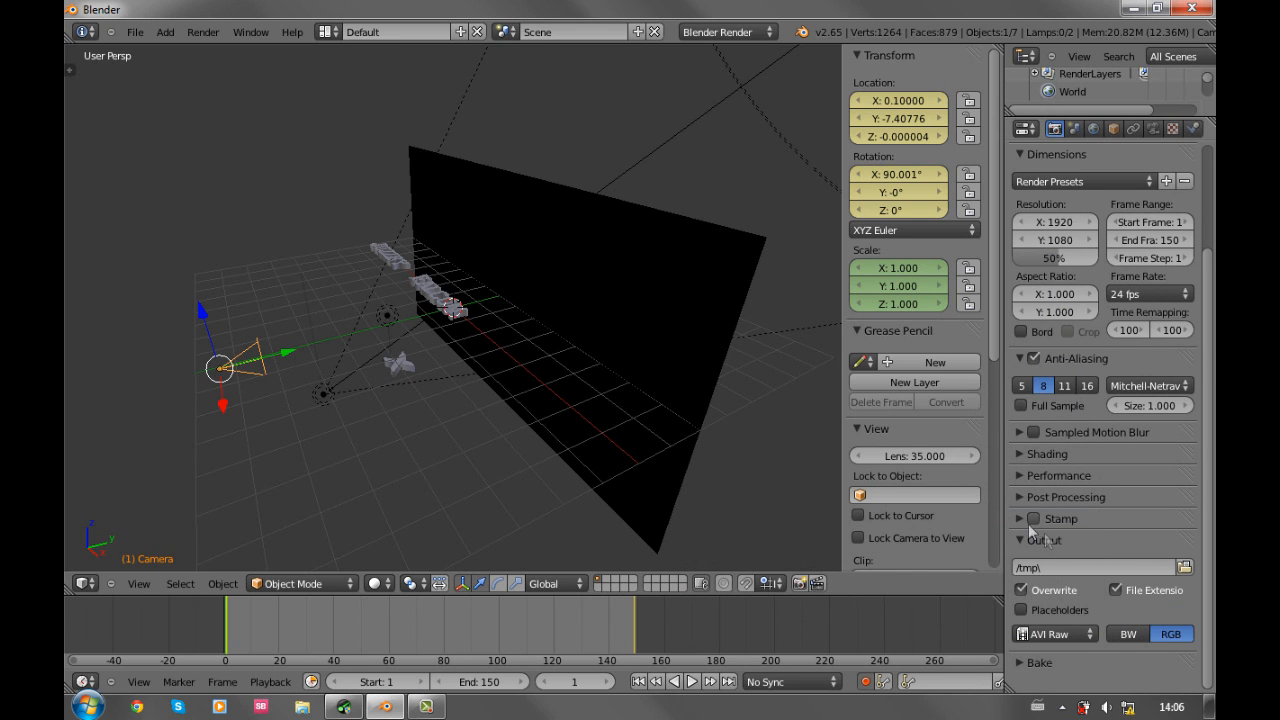
Set the render output to "Intro Tutorial" on the Desktop and render the animation
{"action": "left_click", "coordinate": [1184, 568]}
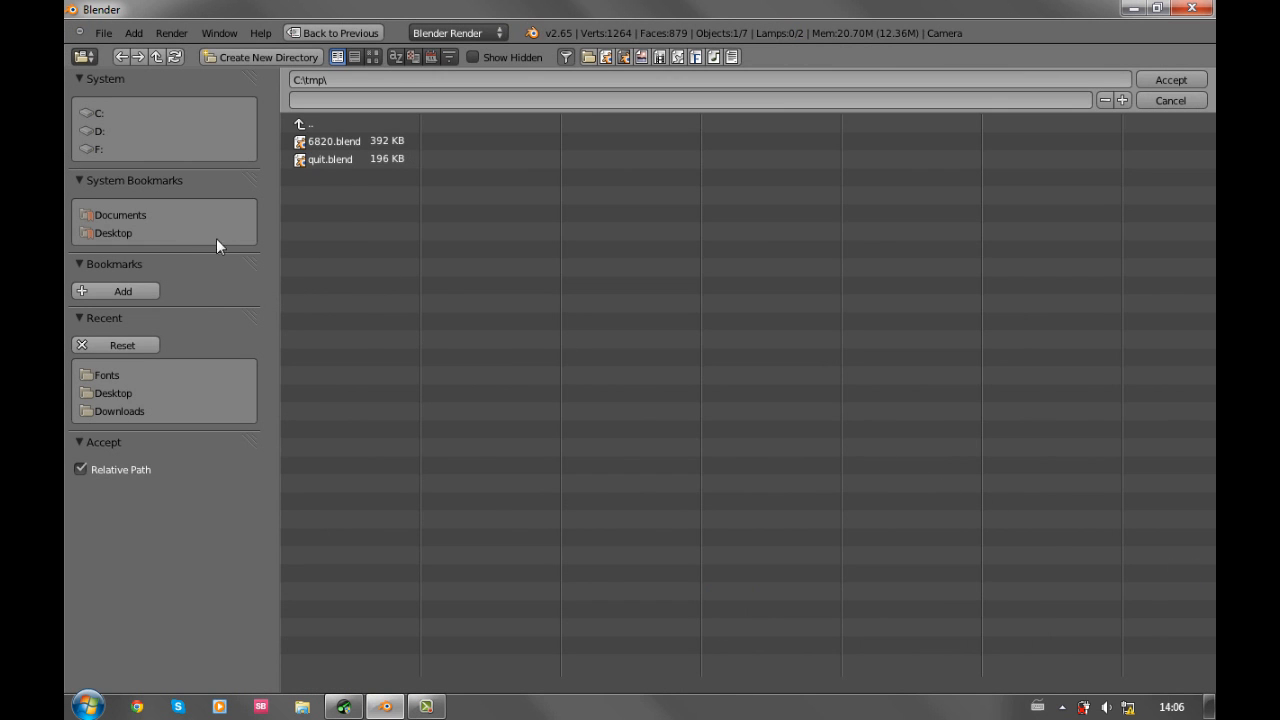
{"action": "left_click", "coordinate": [158, 229]}
{"action": "left_click", "coordinate": [311, 99]}
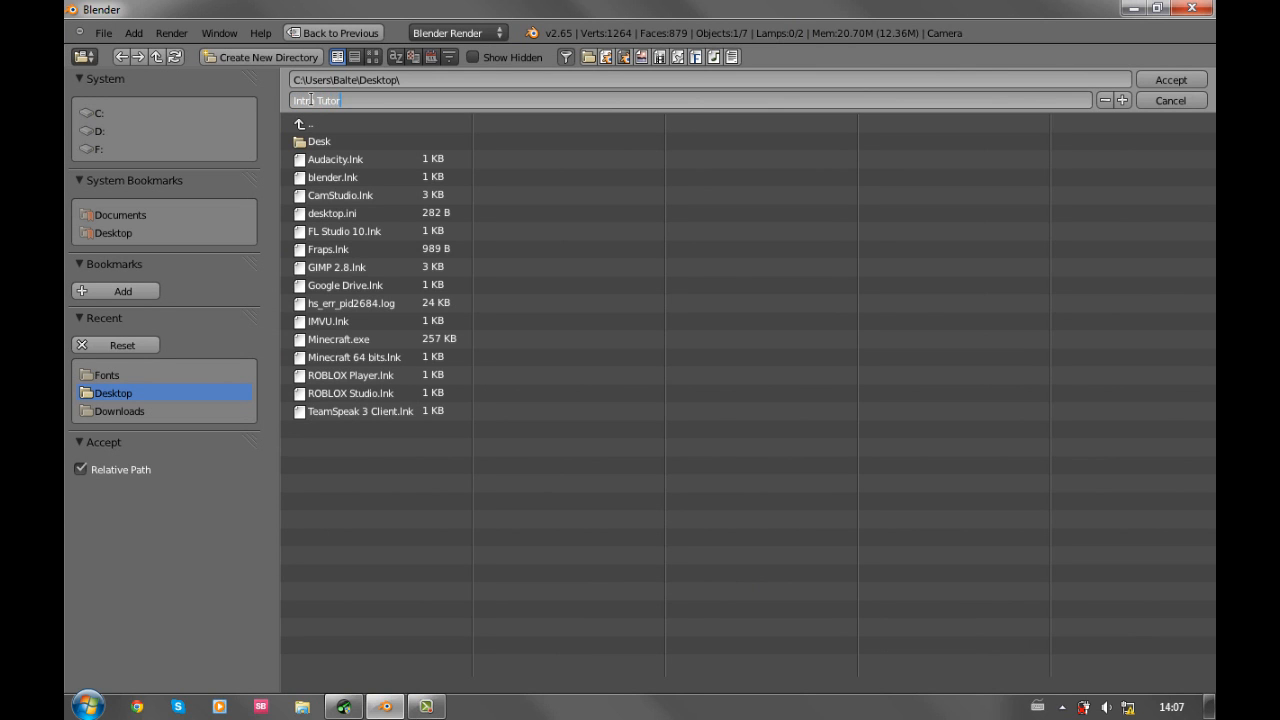
{"action": "left_click", "coordinate": [1170, 80]}
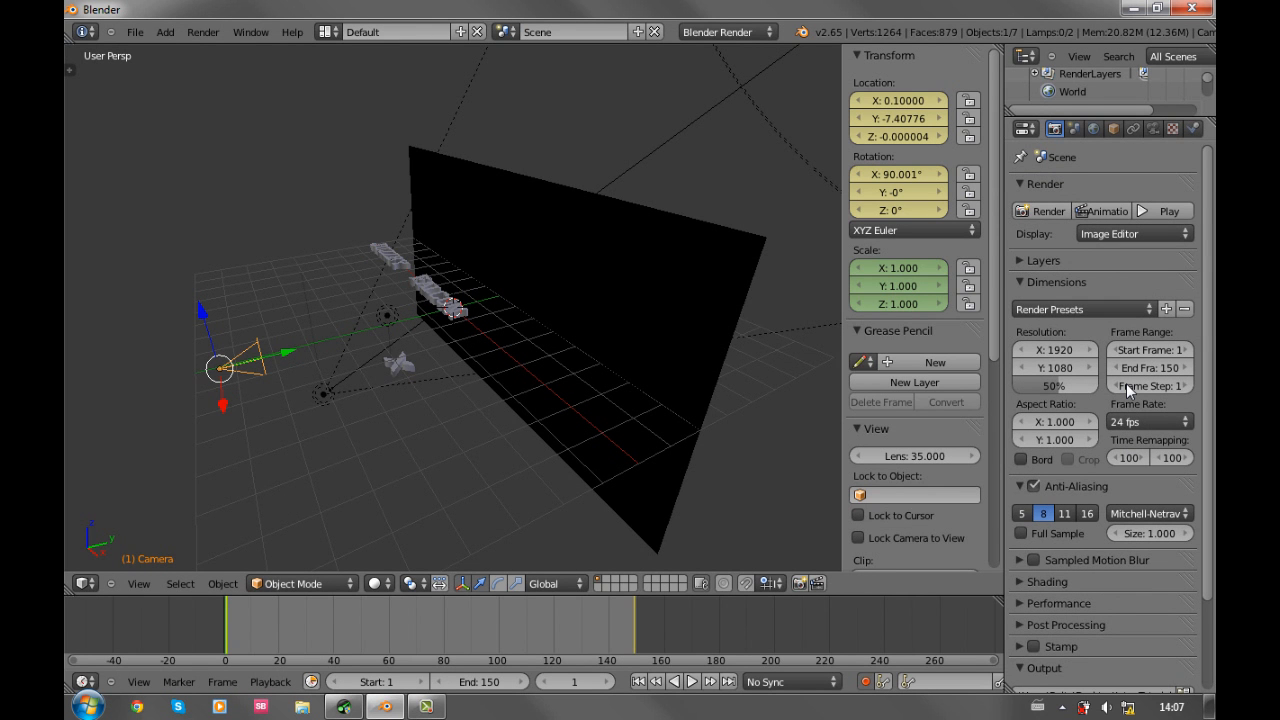
{"action": "left_click", "coordinate": [1105, 210]}
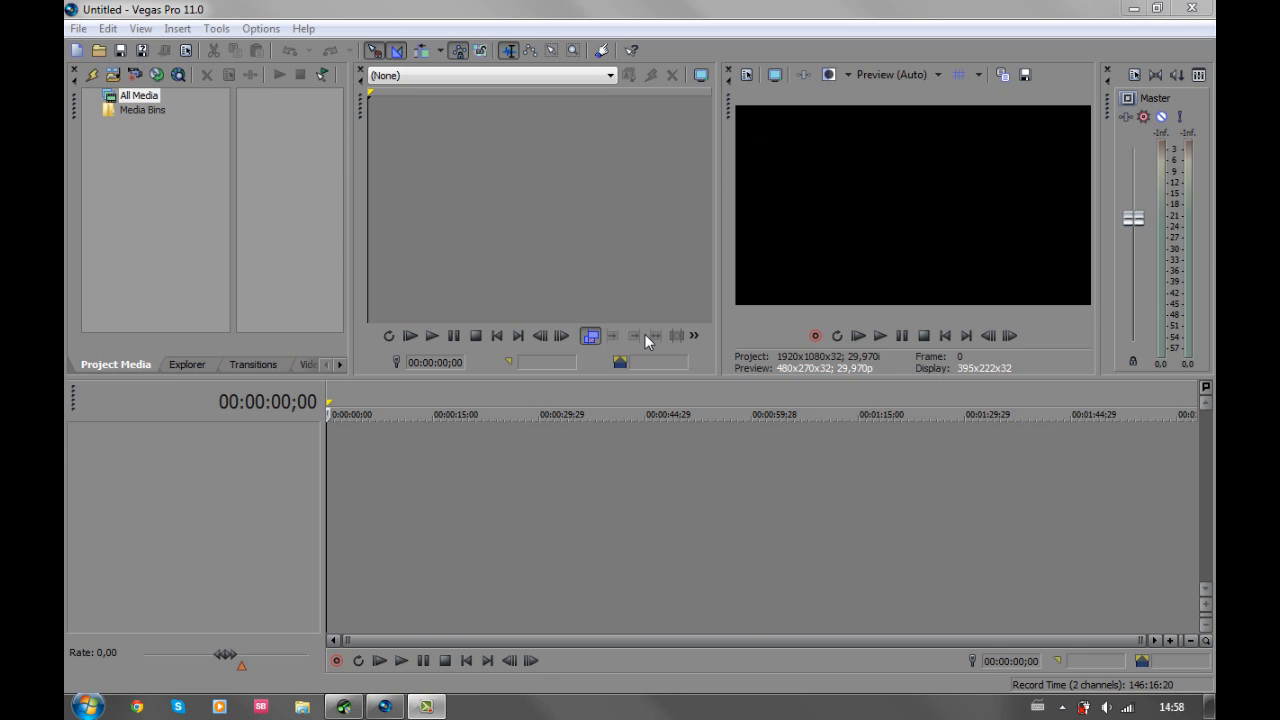
In Vegas Pro 11.0, close the Trimmer window and import "Intro Tutorial0001-0150" from the Desktop into the project media
{"action": "left_click", "coordinate": [361, 70]}
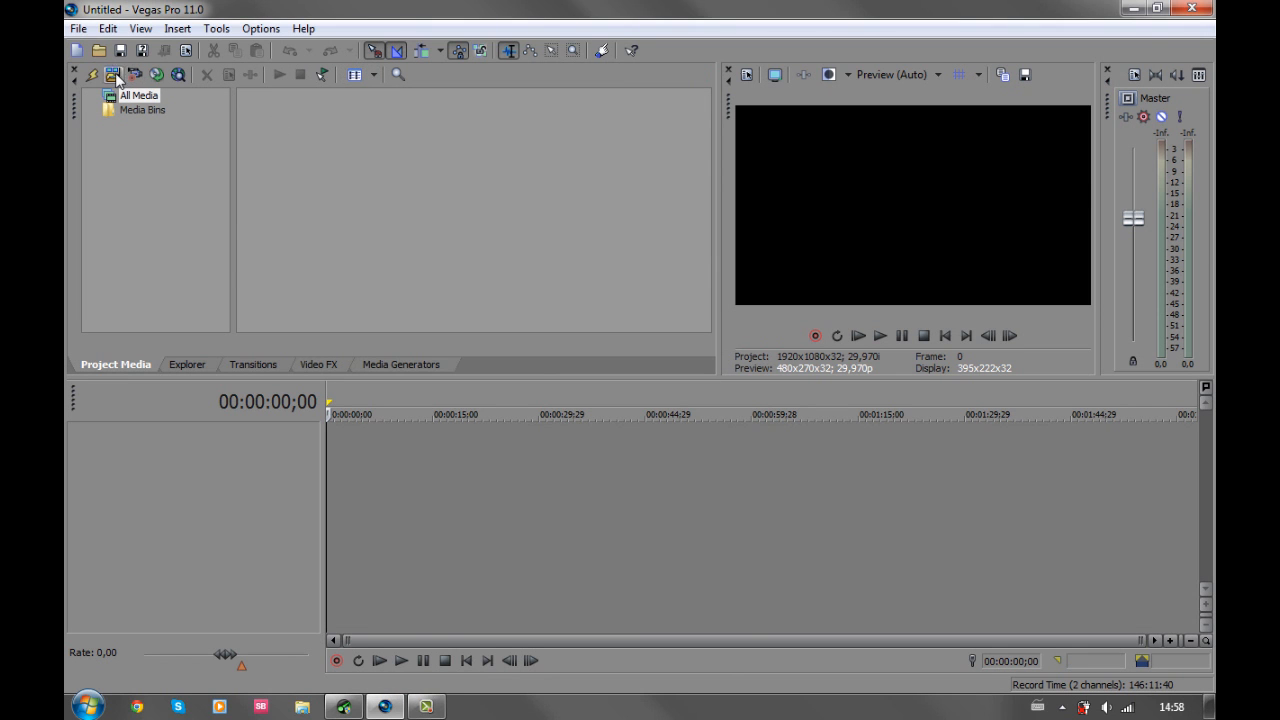
{"action": "left_click", "coordinate": [113, 76]}
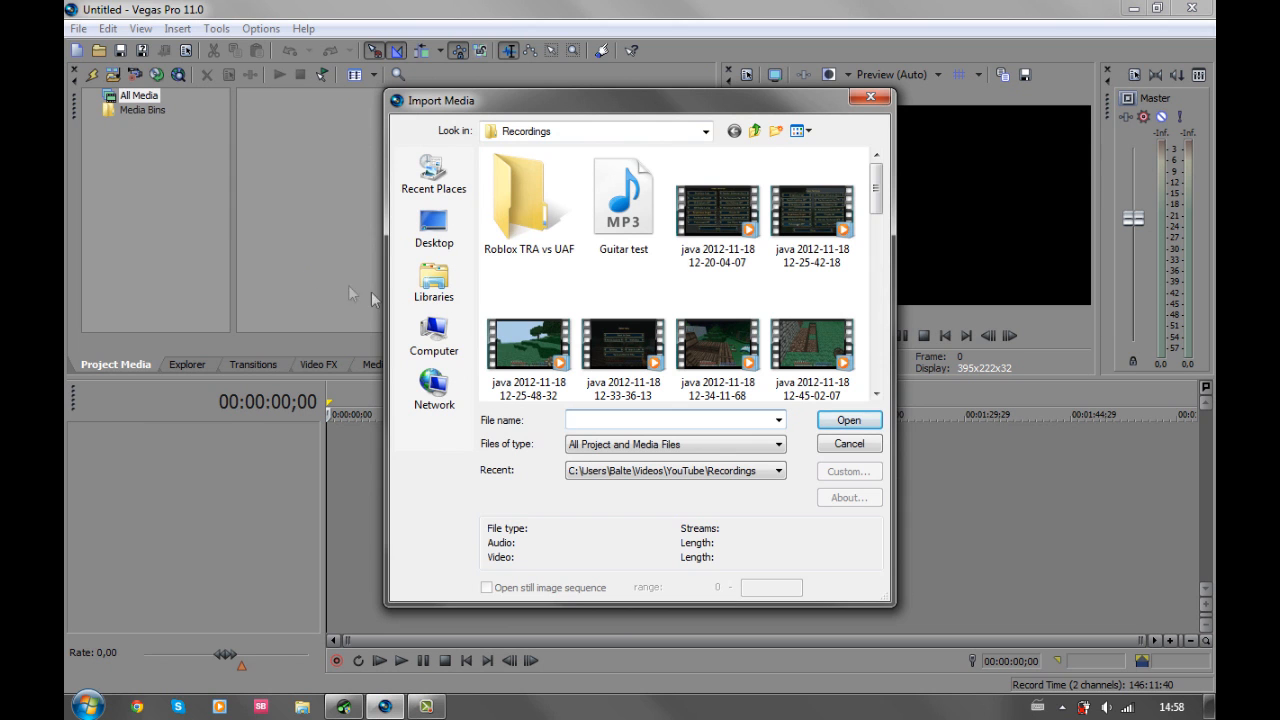
{"action": "left_click", "coordinate": [434, 226]}
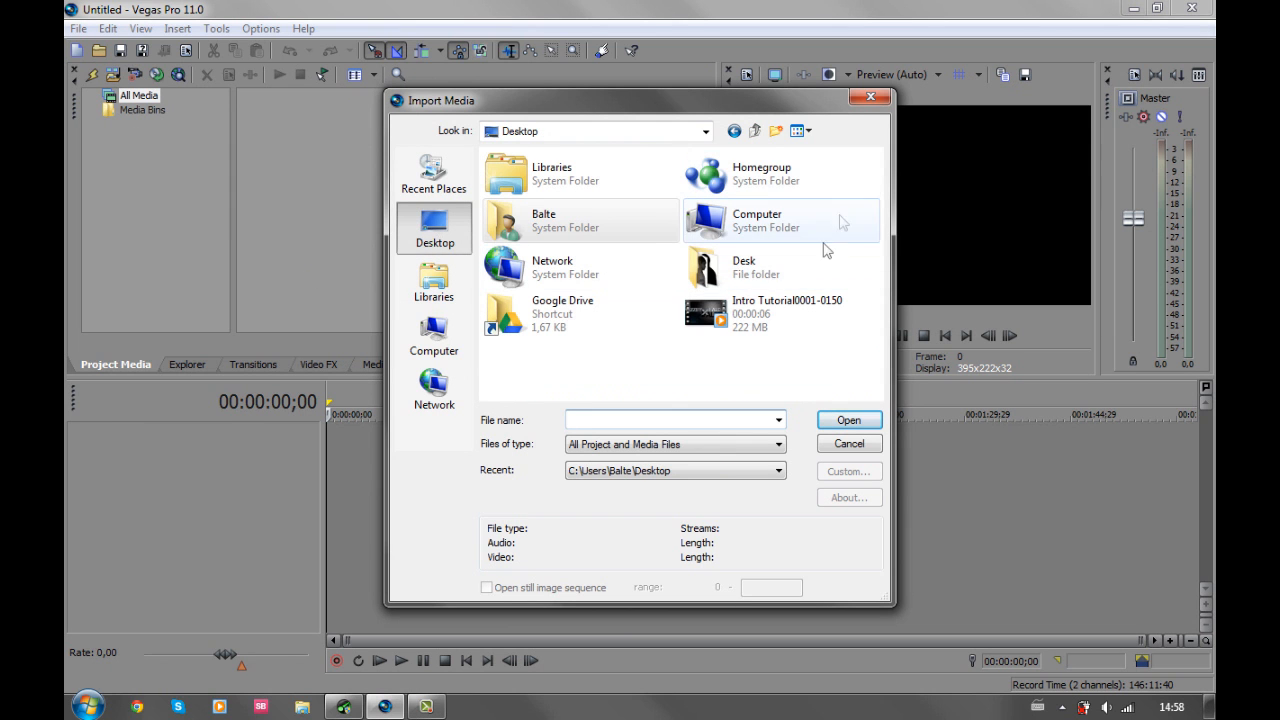
{"action": "left_click", "coordinate": [780, 313]}
{"action": "left_click", "coordinate": [848, 420]}
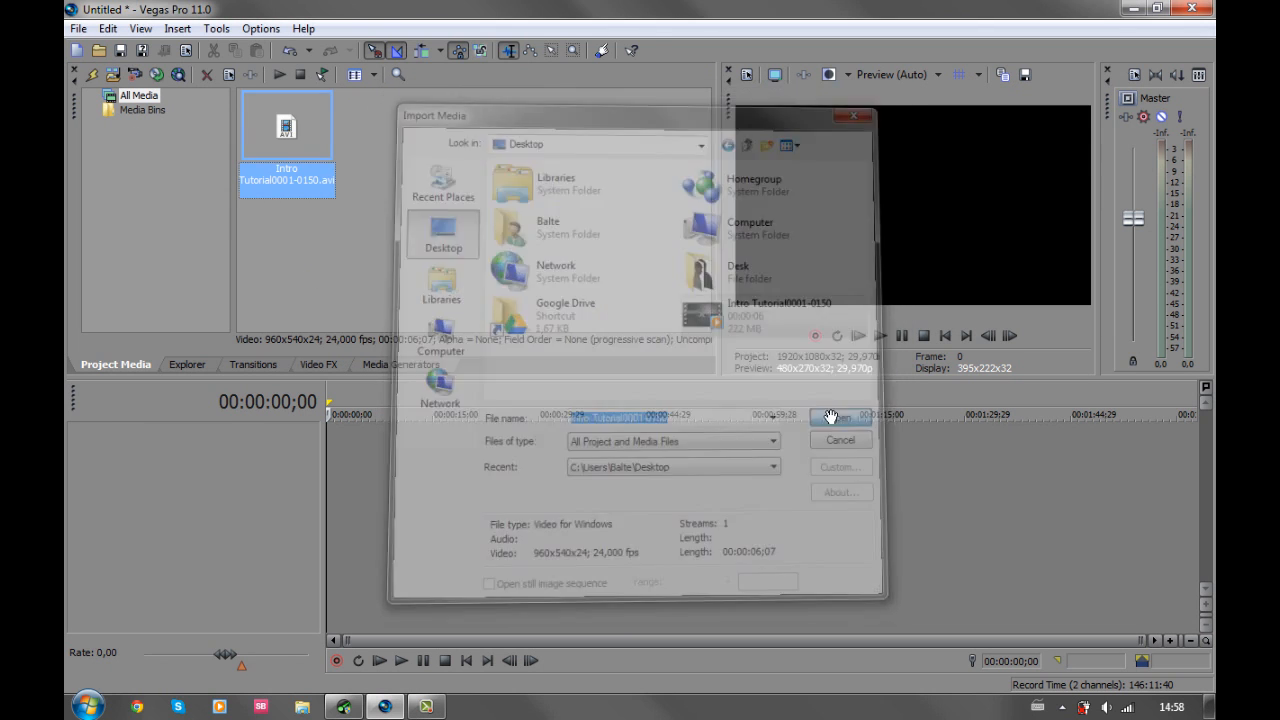
Place the Intro Tutorial0001-0150.avi clip at the start of a new video track and play it back
{"action": "left_click_drag", "start_coordinate": [283, 137], "coordinate": [326, 452]}
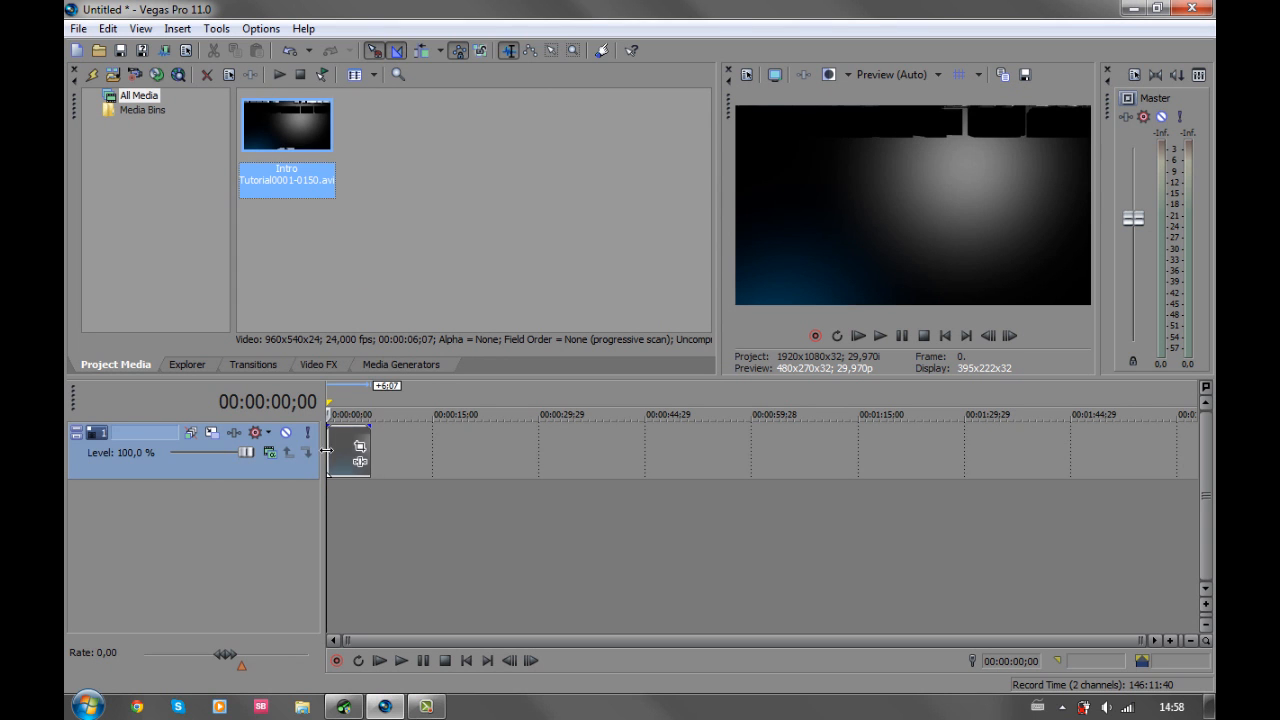
{"action": "left_click", "coordinate": [880, 336]}
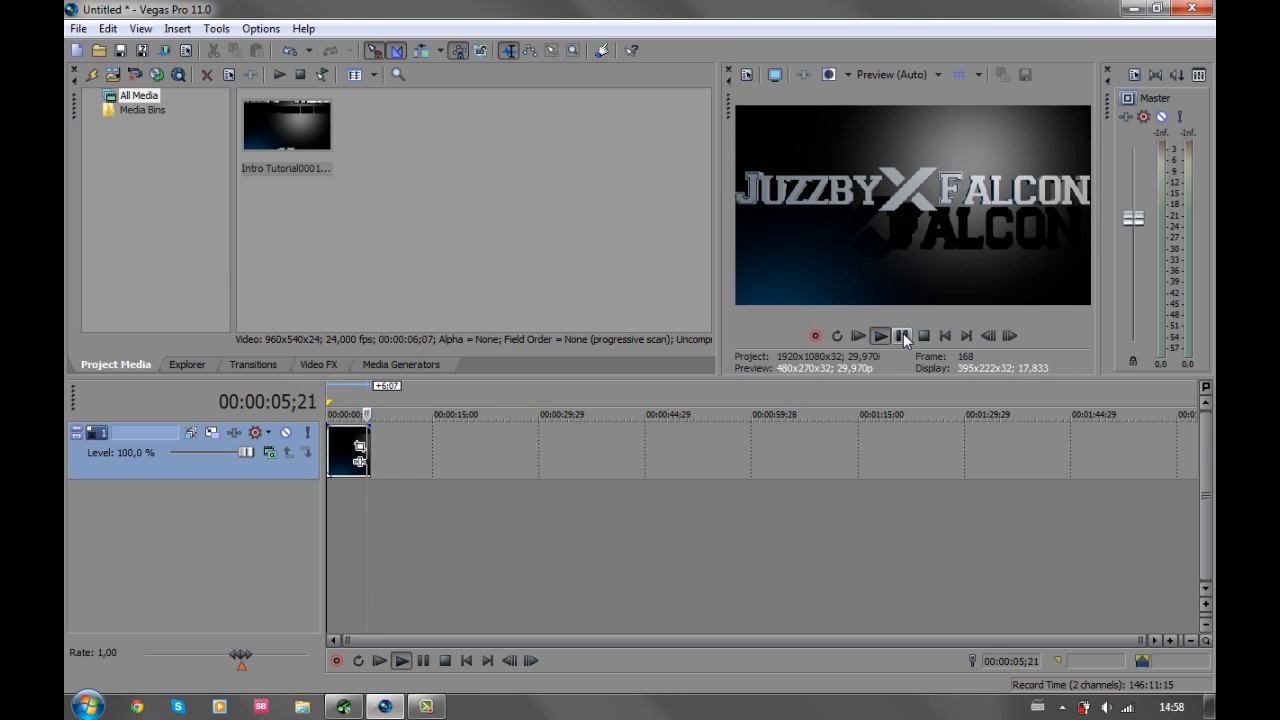
{"action": "left_click", "coordinate": [330, 398]}
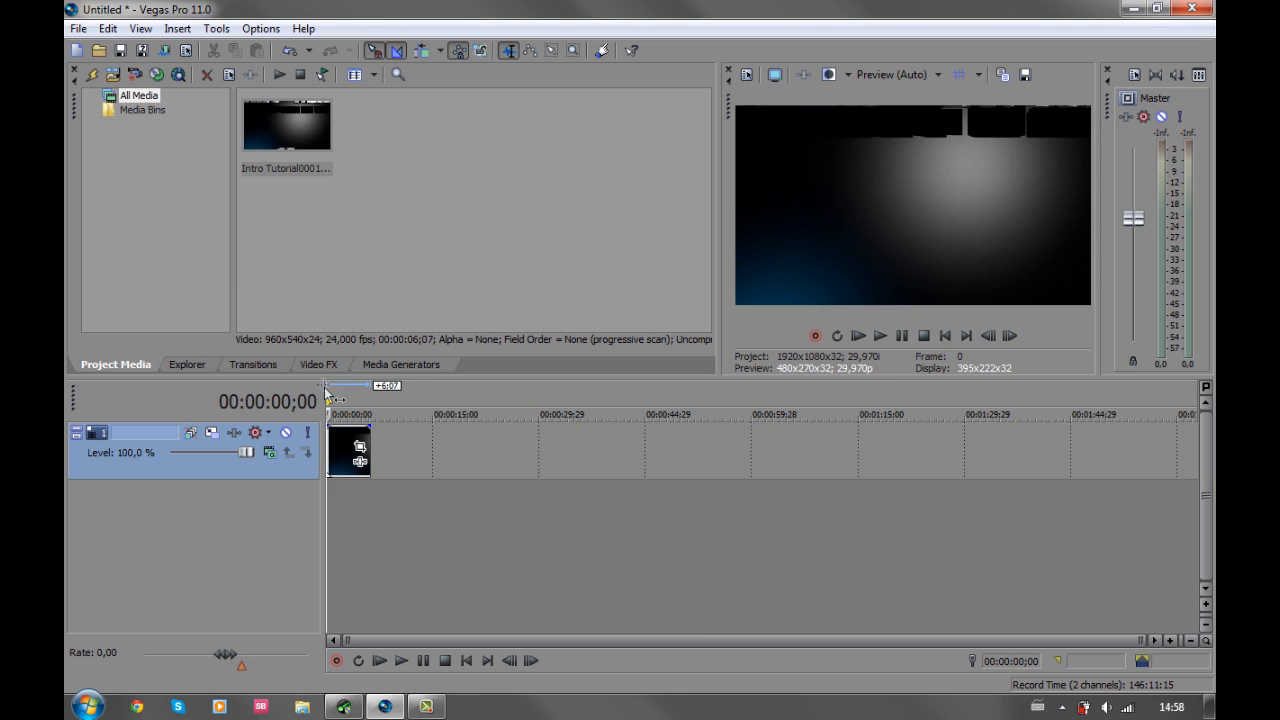
Add "02 The Veldt (8 Minute Edit)" from the Deadmau5 music folder as an audio track and trim it to the video's length
{"action": "left_click", "coordinate": [205, 365]}
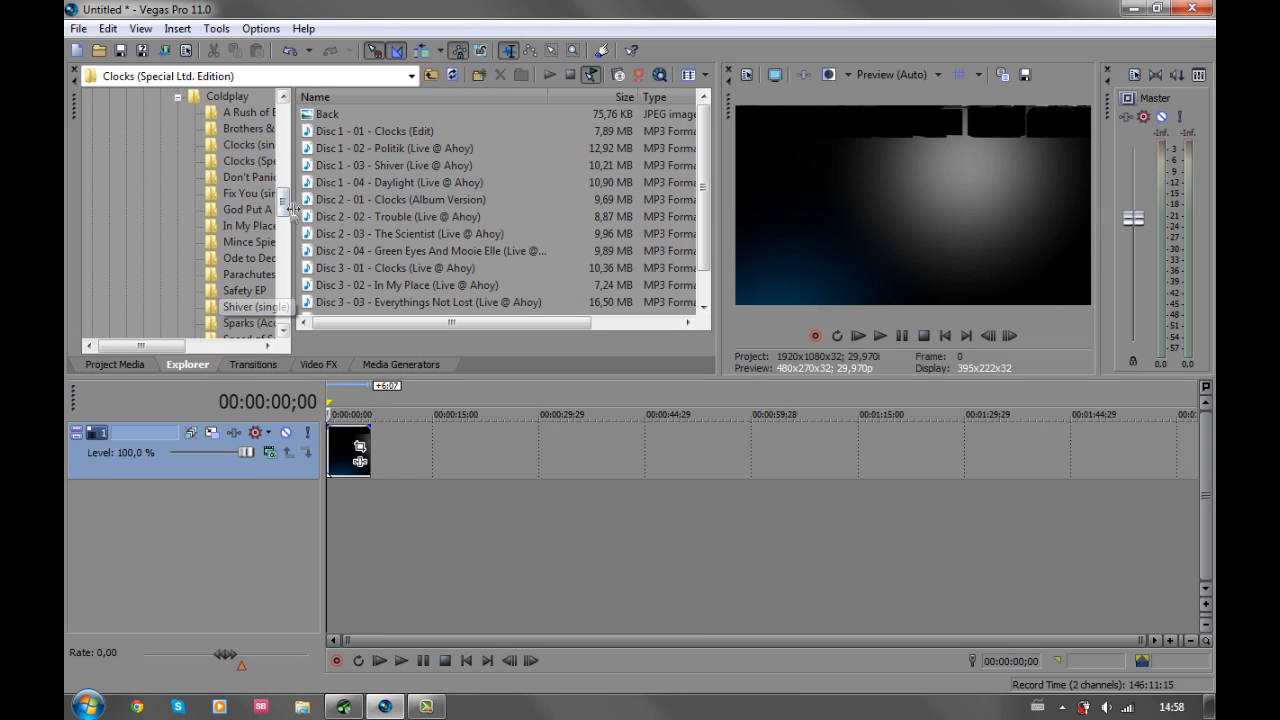
{"action": "mouse_move", "coordinate": [285, 197]}
{"action": "left_mouse_down"}
{"action": "mouse_move", "coordinate": [284, 236]}
{"action": "mouse_move", "coordinate": [284, 184]}
{"action": "left_mouse_up"}
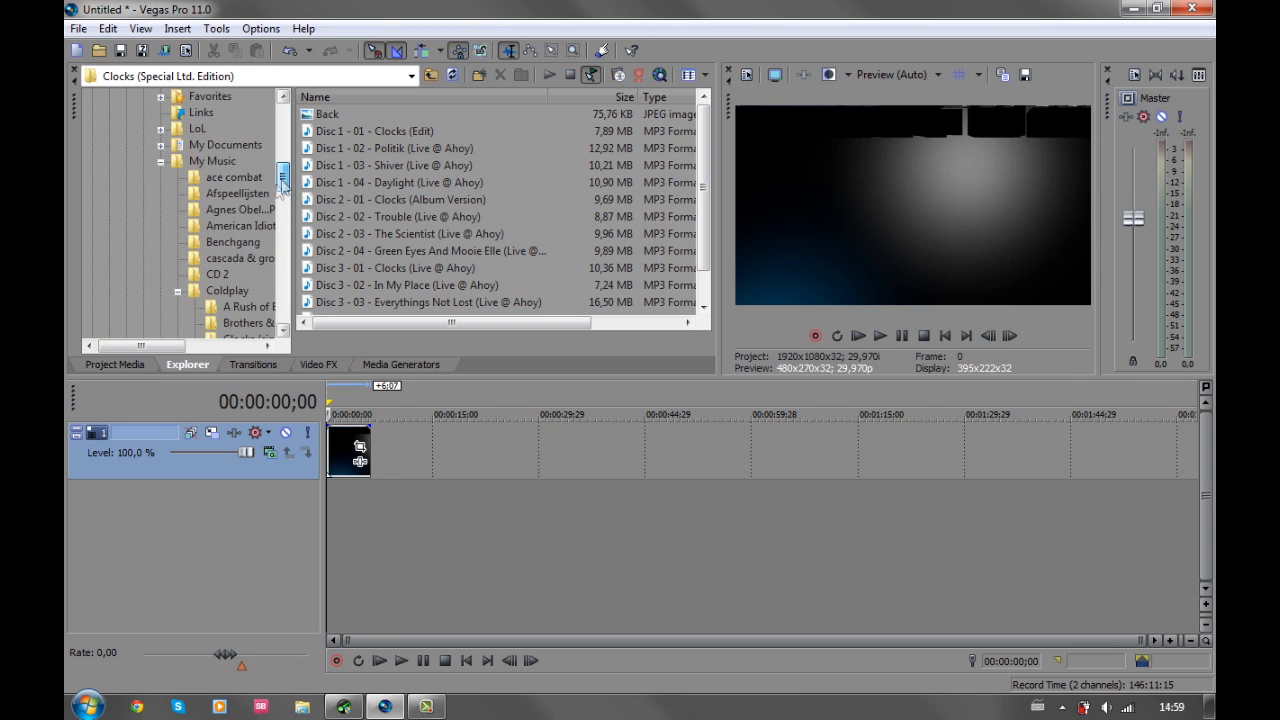
{"action": "left_click", "coordinate": [179, 292]}
{"action": "scroll", "coordinate": [200, 250], "scroll_direction": "down", "scroll_amount": 2}
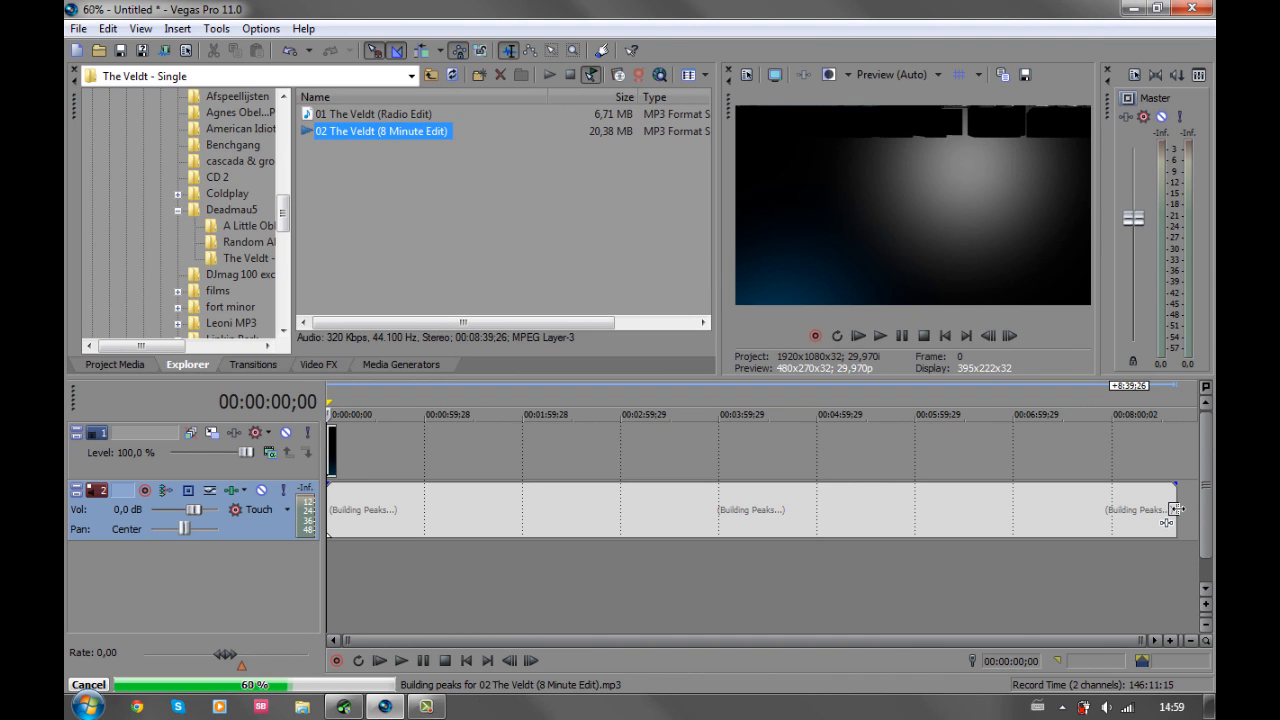
{"action": "left_click_drag", "start_coordinate": [1176, 509], "coordinate": [341, 489]}
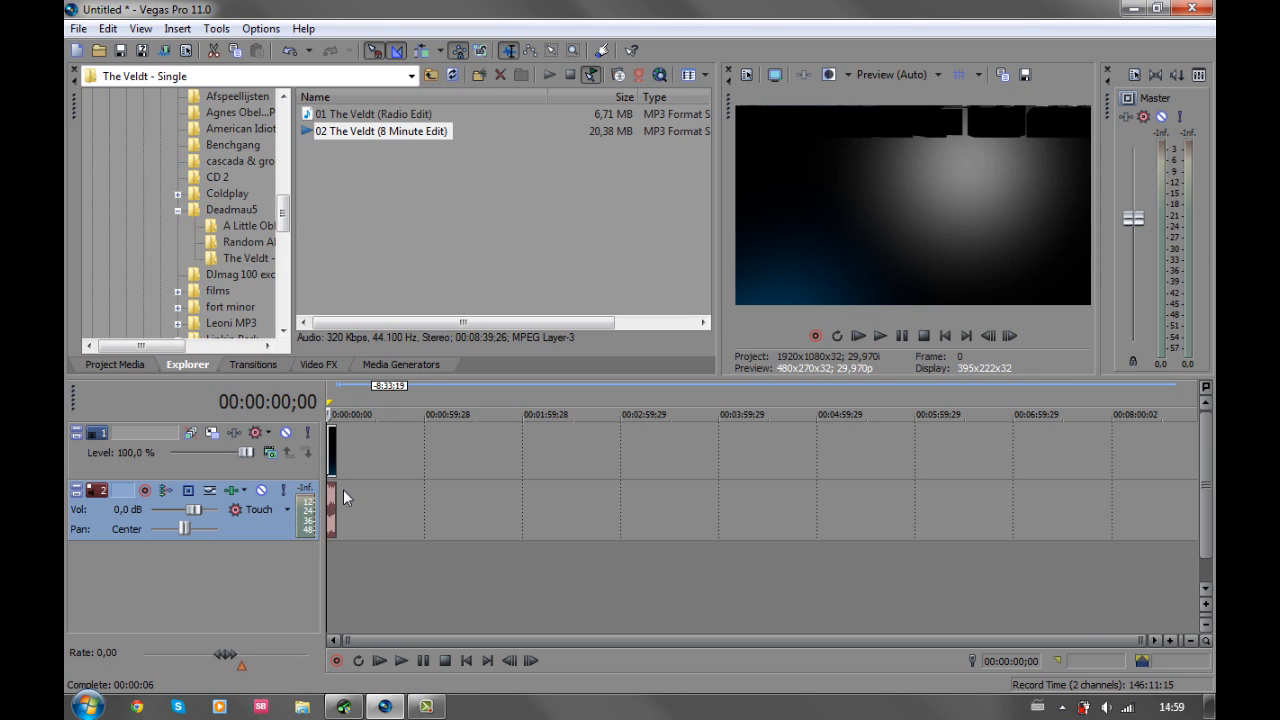
Add matching fade-outs of about 19 frames to the ends of the music and video events, and play the result
{"action": "key", "text": "space"}
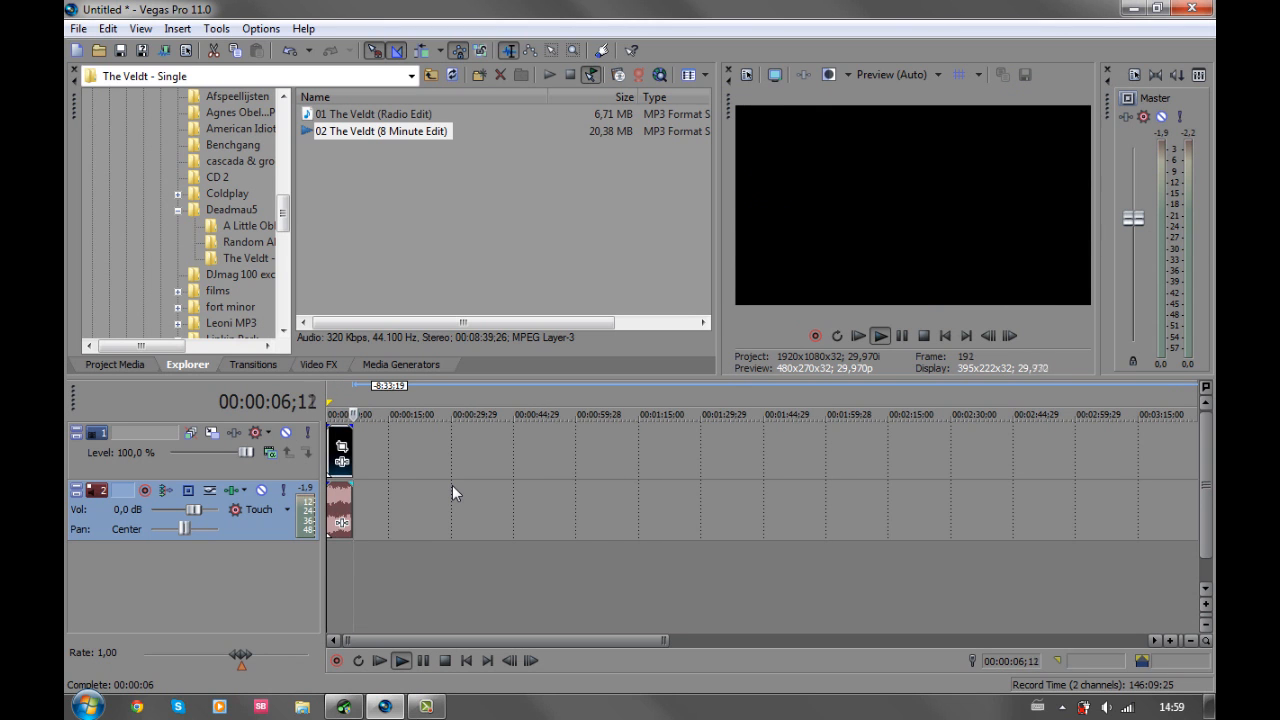
{"action": "key", "text": "space"}
{"action": "scroll", "coordinate": [440, 490], "scroll_direction": "up", "scroll_amount": 5}
{"action": "left_click_drag", "start_coordinate": [485, 481], "coordinate": [467, 484]}
{"action": "left_click_drag", "start_coordinate": [480, 427], "coordinate": [471, 432]}
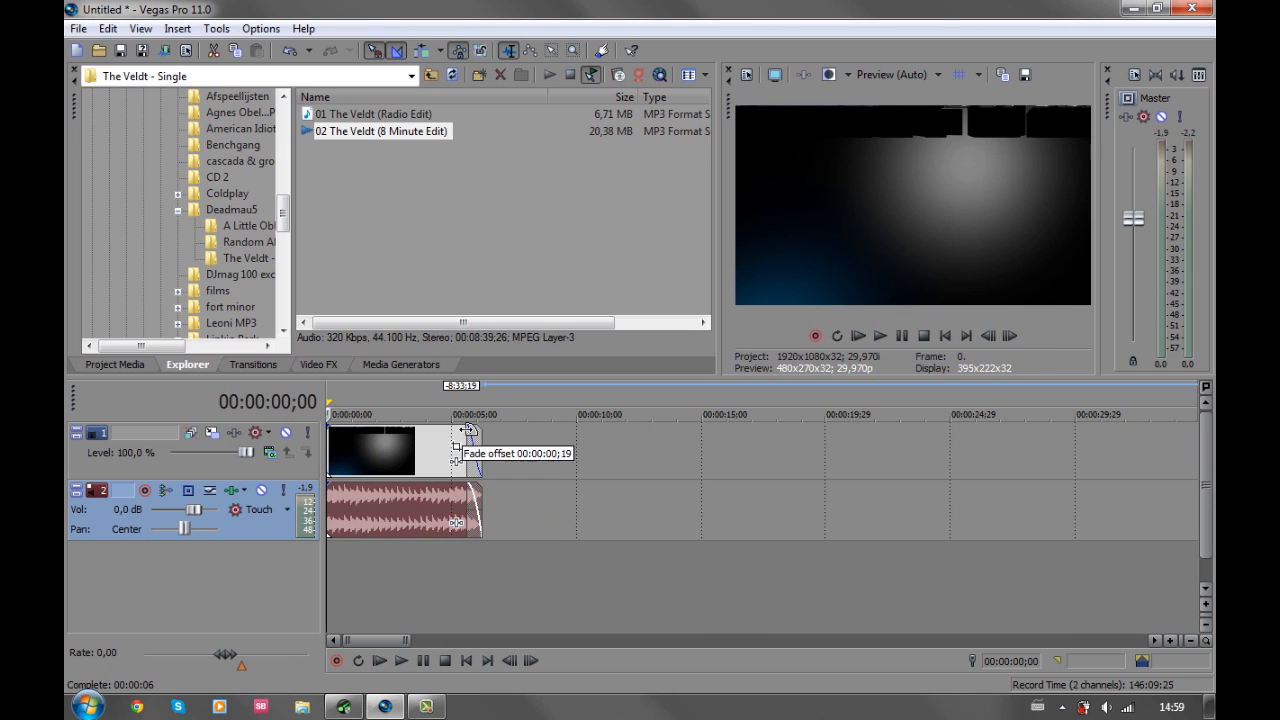
{"action": "key", "text": "space"}
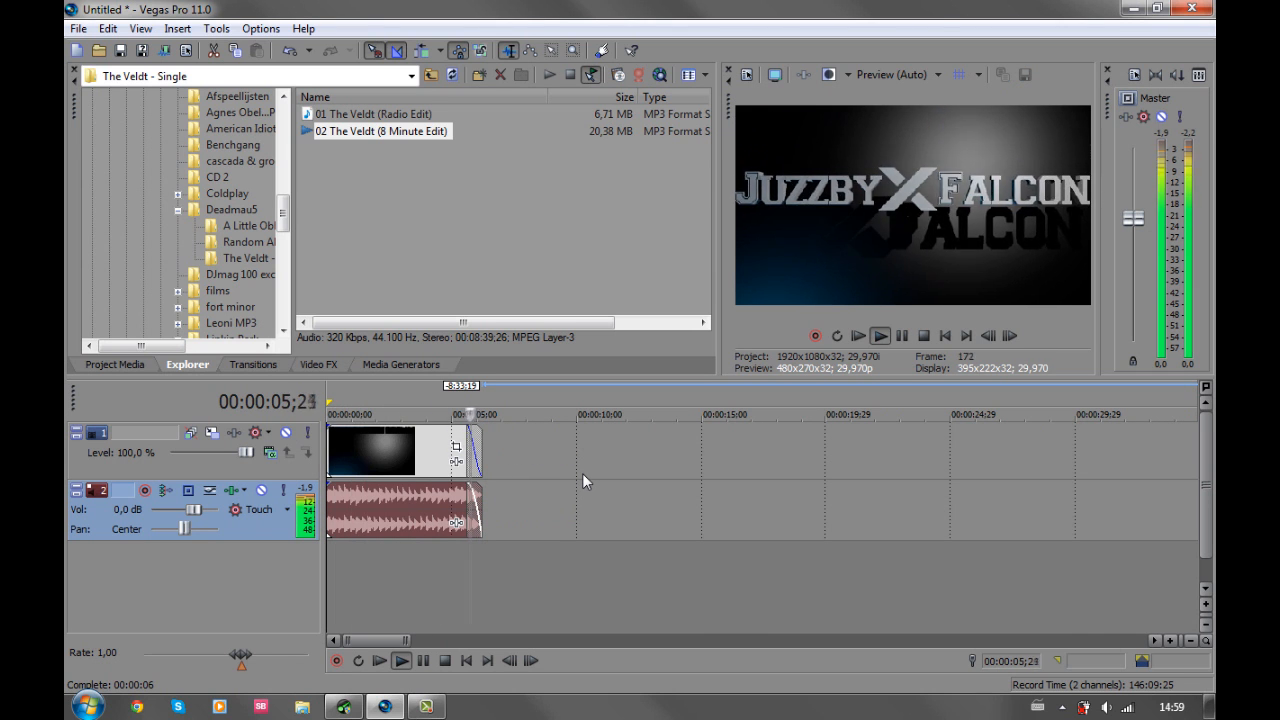
{"action": "key", "text": "space"}
Browse to the P4D Loops 1 folder inside Downloads and audition the sounds P4D (6) and P4D (7)
{"action": "left_click", "coordinate": [177, 209]}
{"action": "scroll", "coordinate": [165, 168], "scroll_direction": "up", "scroll_amount": 2}
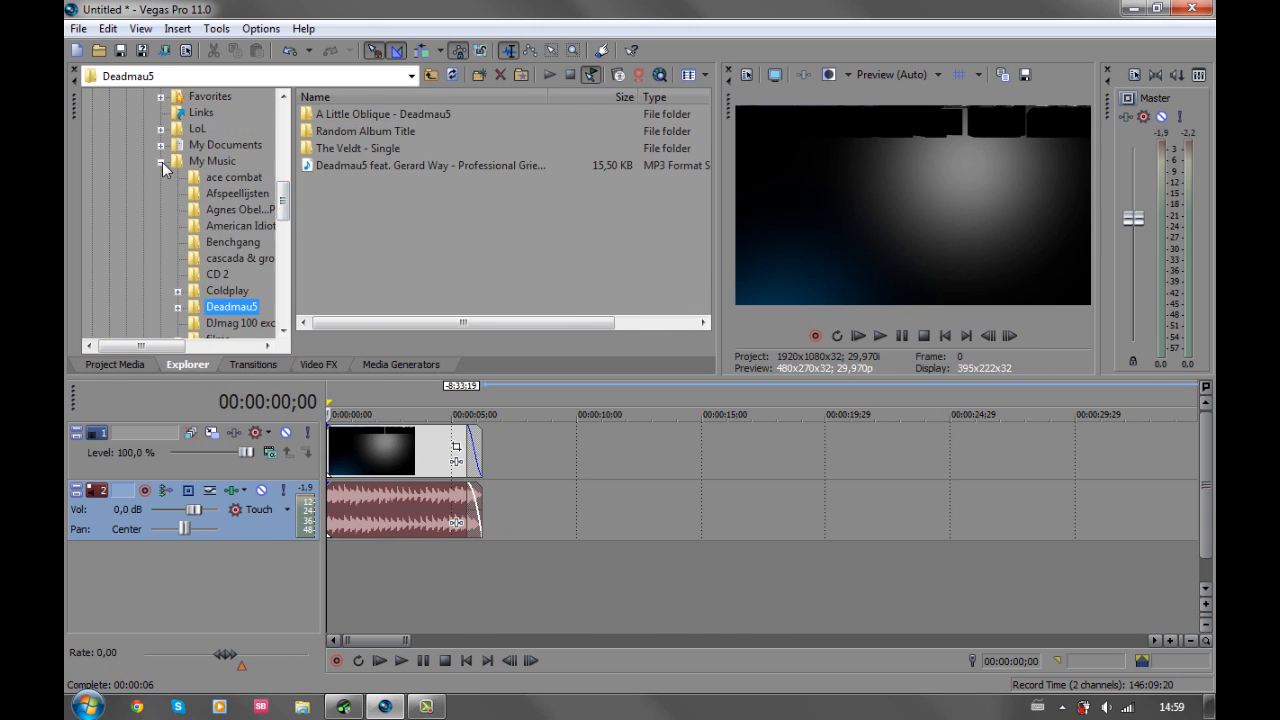
{"action": "left_click", "coordinate": [162, 163]}
{"action": "scroll", "coordinate": [162, 165], "scroll_direction": "up", "scroll_amount": 6}
{"action": "left_click", "coordinate": [144, 226]}
{"action": "left_click", "coordinate": [144, 226]}
{"action": "left_click", "coordinate": [161, 243]}
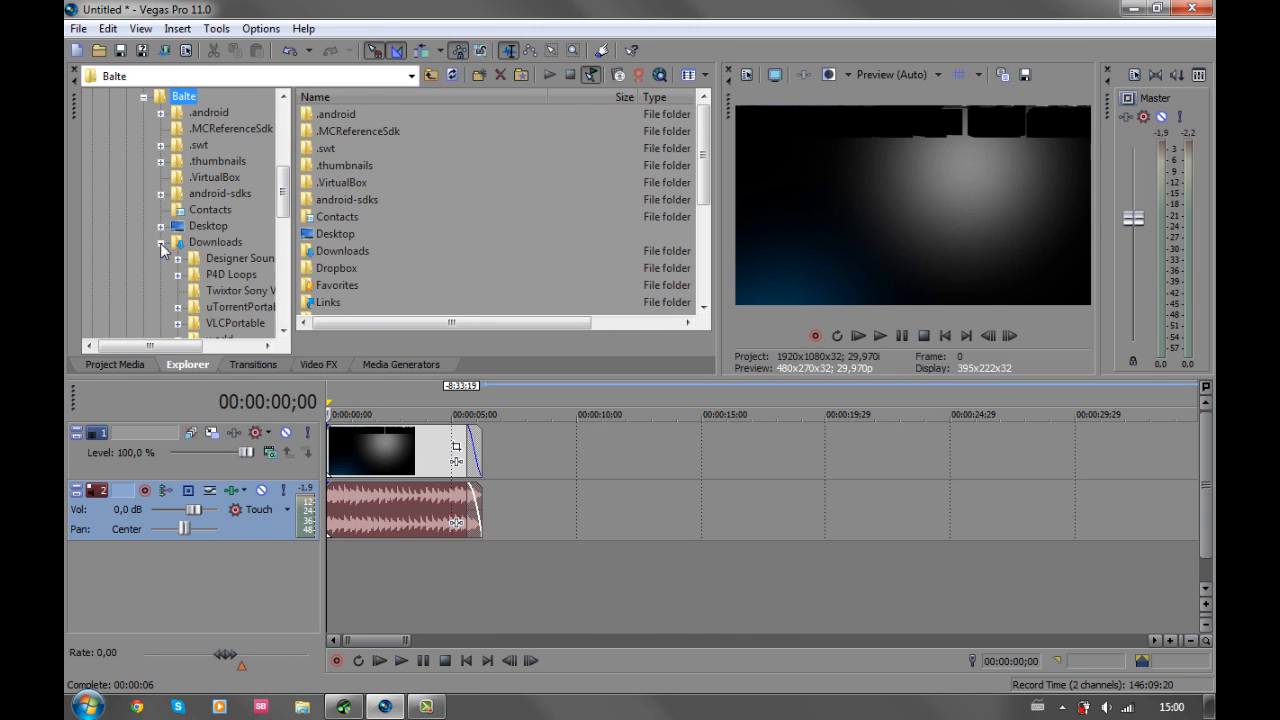
{"action": "left_click", "coordinate": [231, 274]}
{"action": "double_click", "coordinate": [338, 114]}
{"action": "left_click", "coordinate": [330, 199]}
{"action": "left_click", "coordinate": [327, 216]}
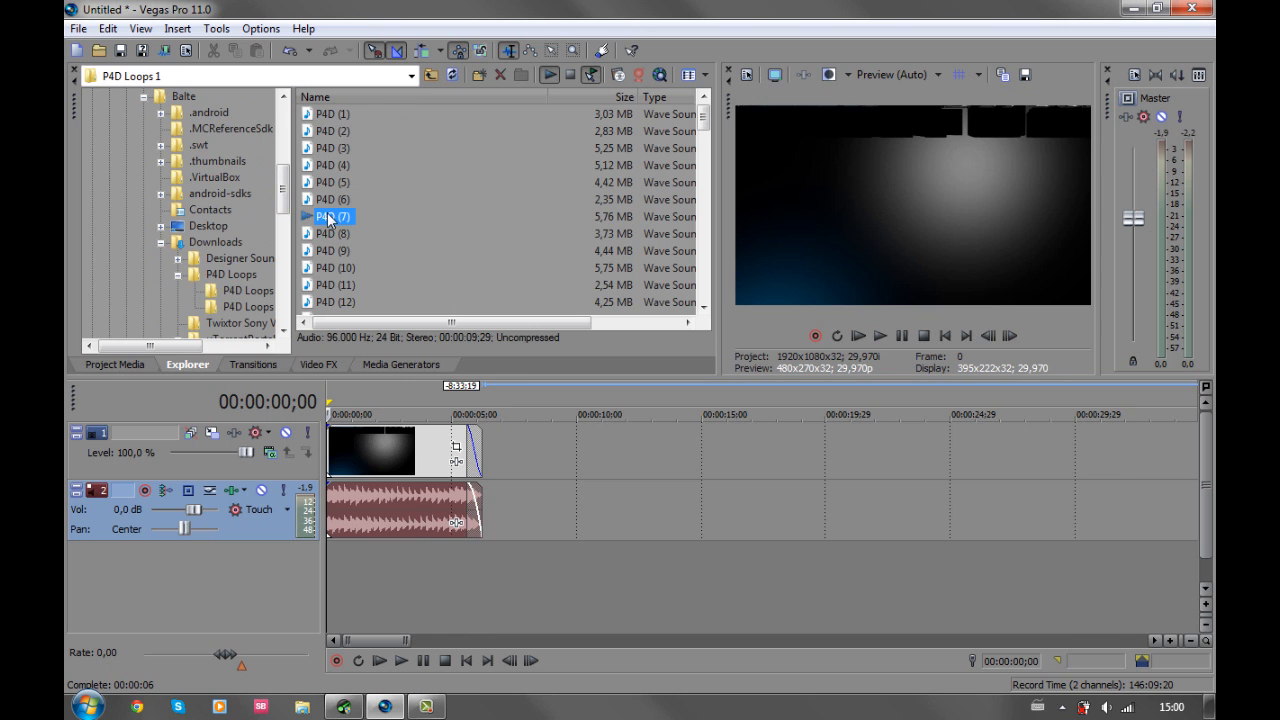
Try the P4D (7) sound on a new audio track below the music, play it against the video, and delete it
{"action": "left_click", "coordinate": [375, 401]}
{"action": "key", "text": "space"}
{"action": "key", "text": "Return"}
{"action": "left_click_drag", "start_coordinate": [332, 217], "coordinate": [403, 568]}
{"action": "left_click_drag", "start_coordinate": [489, 577], "coordinate": [495, 577]}
{"action": "left_click", "coordinate": [396, 391]}
{"action": "key", "text": "space"}
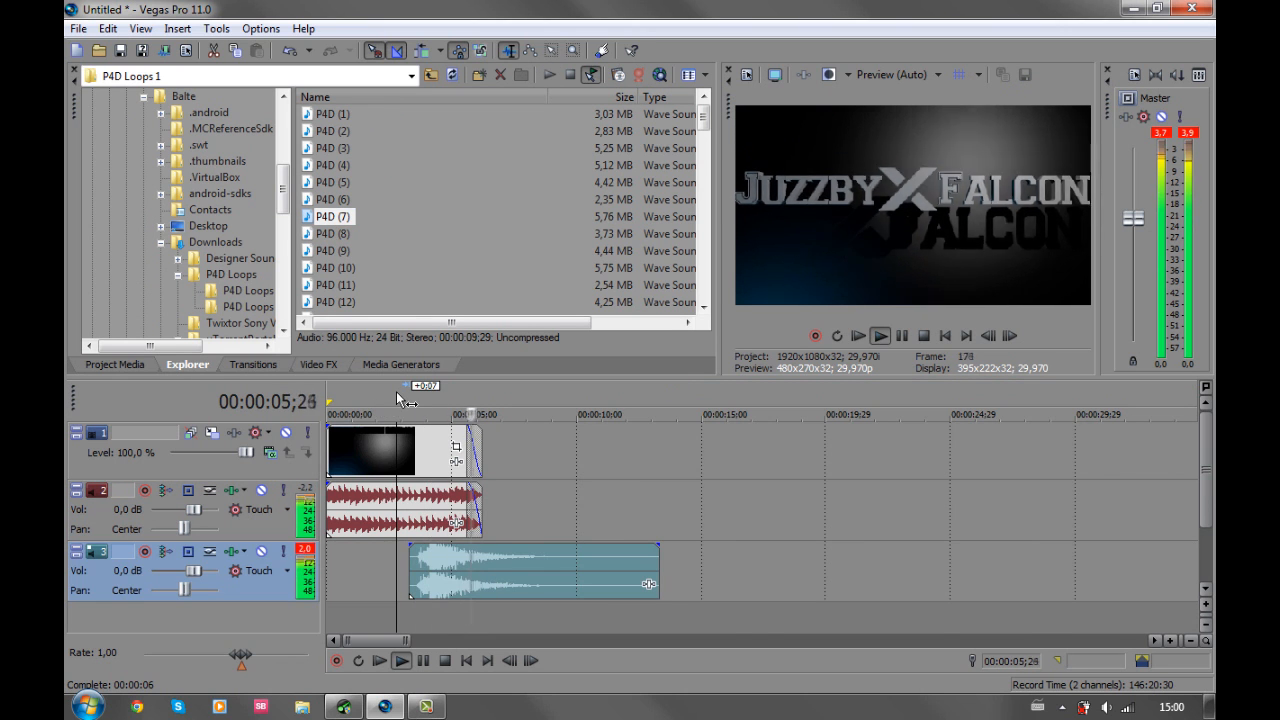
{"action": "key", "text": "space"}
{"action": "left_click", "coordinate": [484, 571]}
{"action": "key", "text": "Delete"}
Audition P4D (8) through P4D (14), place P4D (14) on the empty third track, and play it with the video
{"action": "left_click", "coordinate": [337, 235]}
{"action": "left_click", "coordinate": [338, 252]}
{"action": "left_click", "coordinate": [338, 269]}
{"action": "scroll", "coordinate": [338, 290], "scroll_direction": "down", "scroll_amount": 2}
{"action": "left_click", "coordinate": [336, 182]}
{"action": "left_click", "coordinate": [335, 199]}
{"action": "left_click", "coordinate": [333, 217]}
{"action": "left_click", "coordinate": [335, 234]}
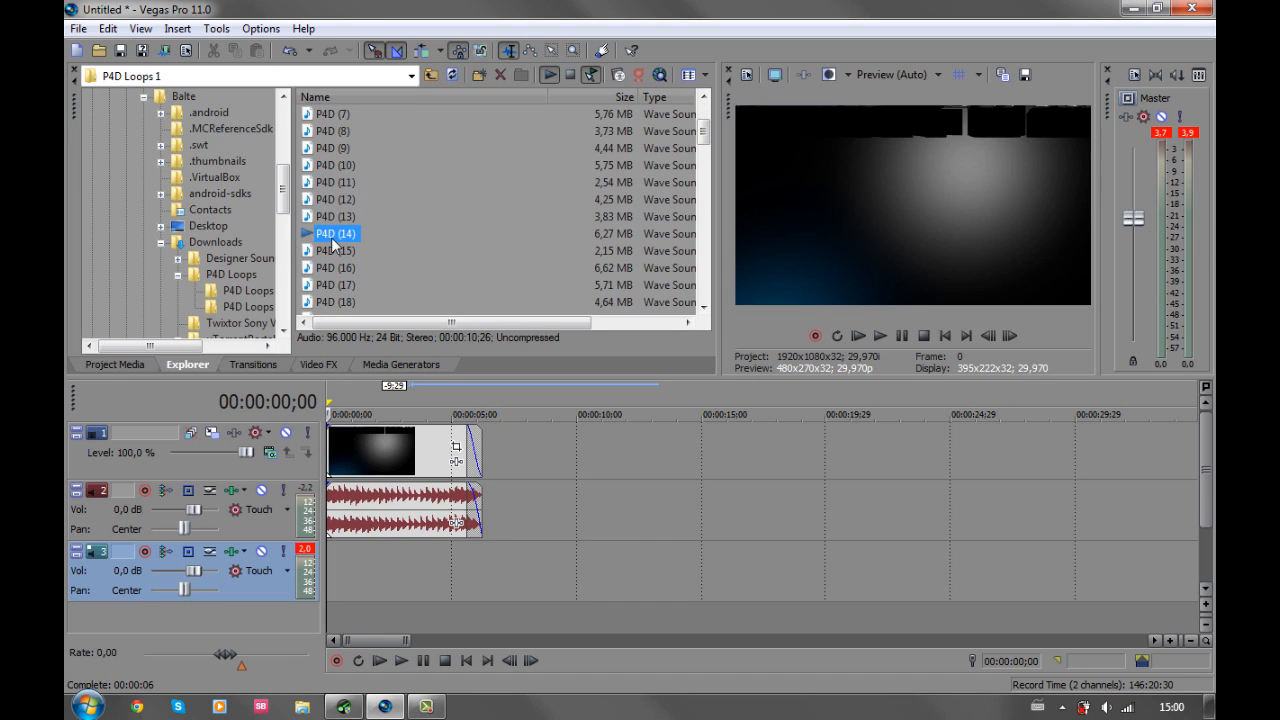
{"action": "left_click_drag", "start_coordinate": [335, 234], "coordinate": [330, 575]}
{"action": "key", "text": "space"}
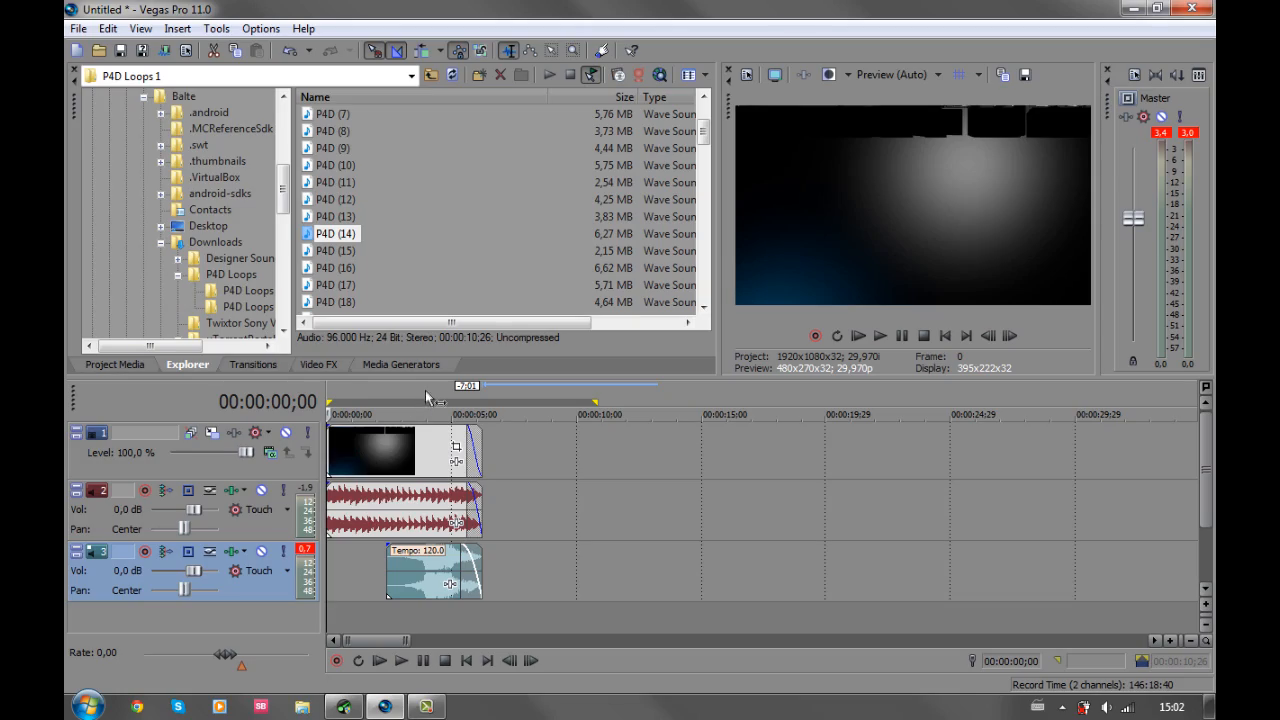
Apply the TV Simulator effect to the intro video event, enable its keyframe animation, and set the preset to Reset to None
{"action": "left_click", "coordinate": [425, 390]}
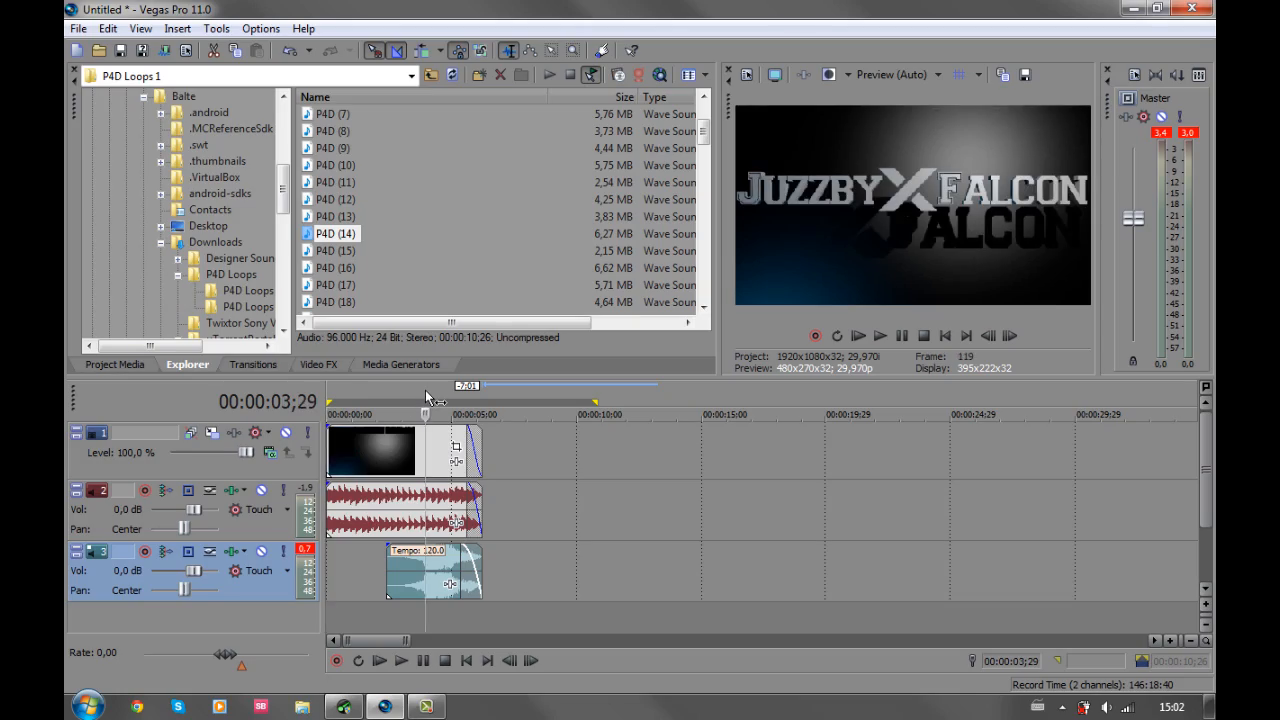
{"action": "left_click", "coordinate": [302, 364]}
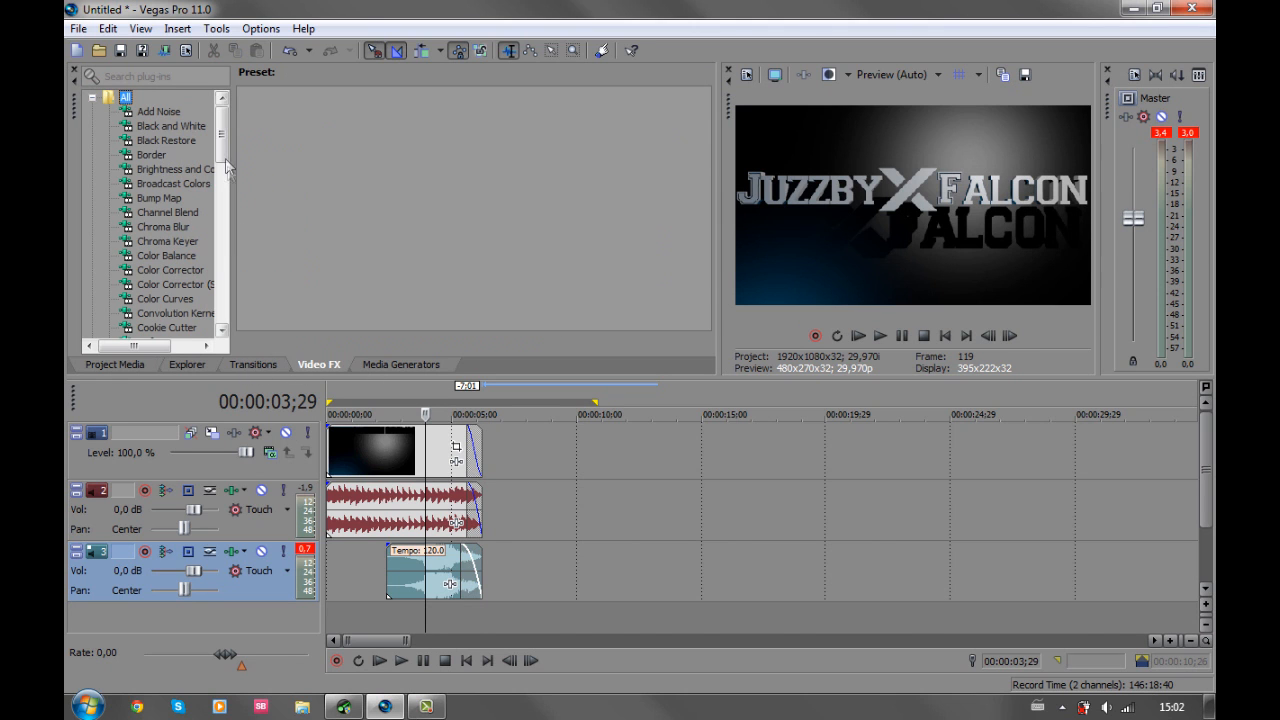
{"action": "left_click_drag", "start_coordinate": [225, 140], "coordinate": [222, 284]}
{"action": "left_click", "coordinate": [163, 284]}
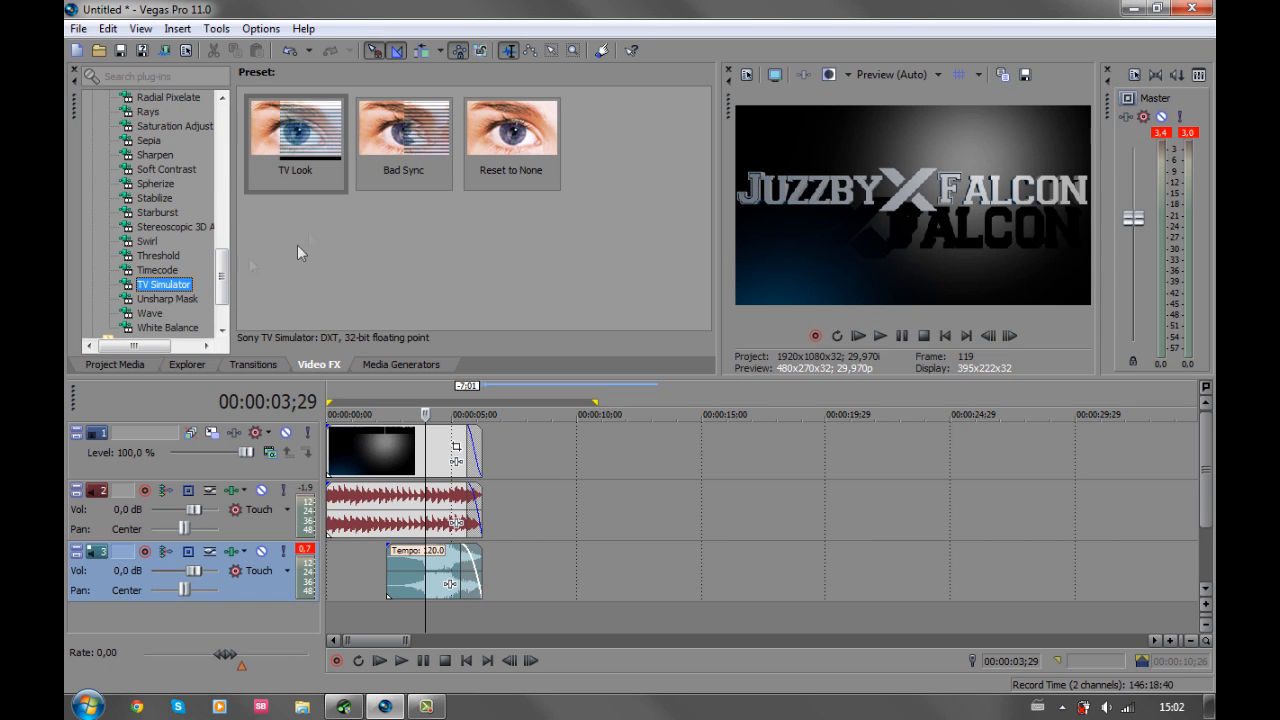
{"action": "left_click_drag", "start_coordinate": [150, 285], "coordinate": [364, 459]}
{"action": "left_click", "coordinate": [302, 638]}
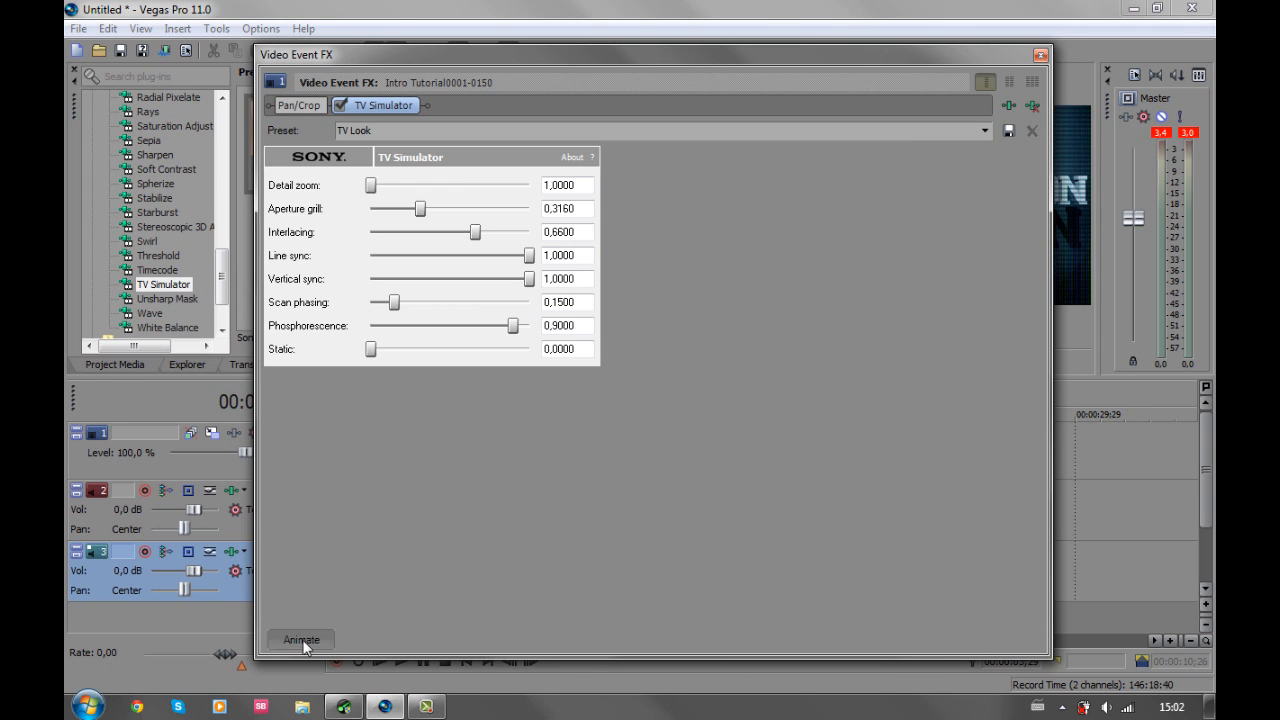
{"action": "left_click", "coordinate": [984, 130]}
{"action": "left_click", "coordinate": [322, 171]}
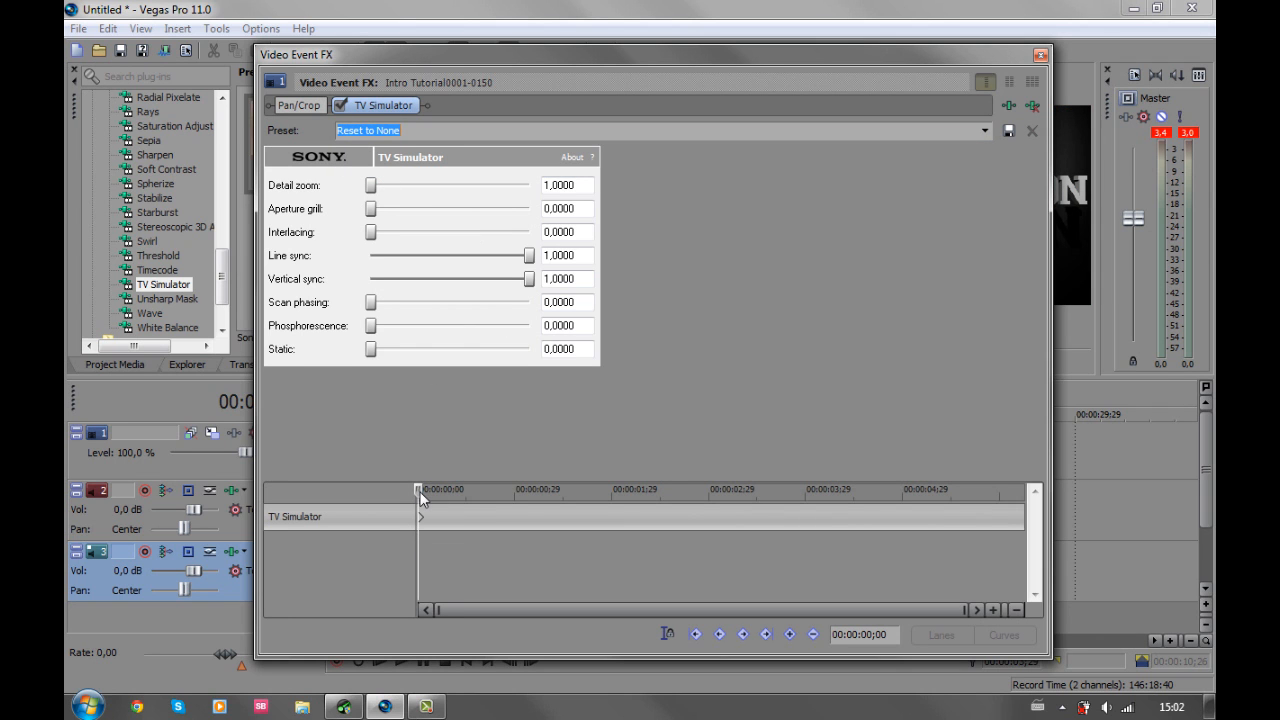
{"action": "double_click", "coordinate": [965, 53]}
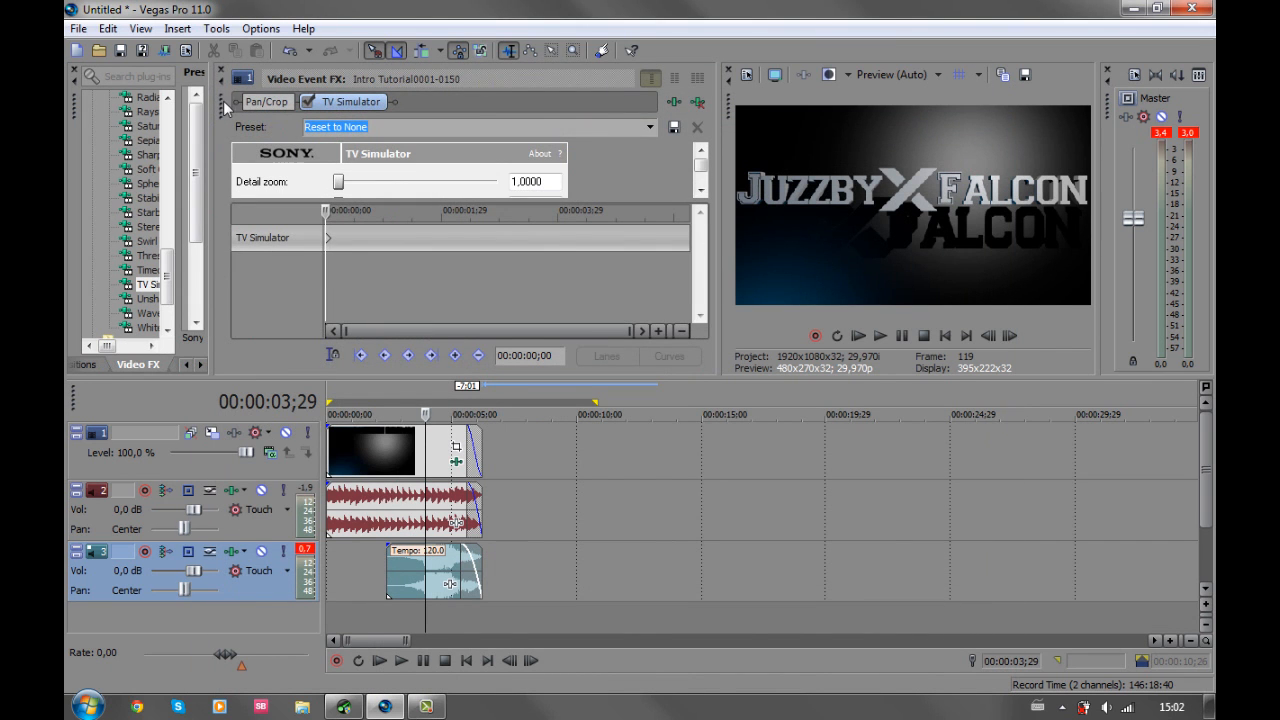
{"action": "left_click_drag", "start_coordinate": [222, 102], "coordinate": [258, 159]}
{"action": "left_click", "coordinate": [591, 5]}
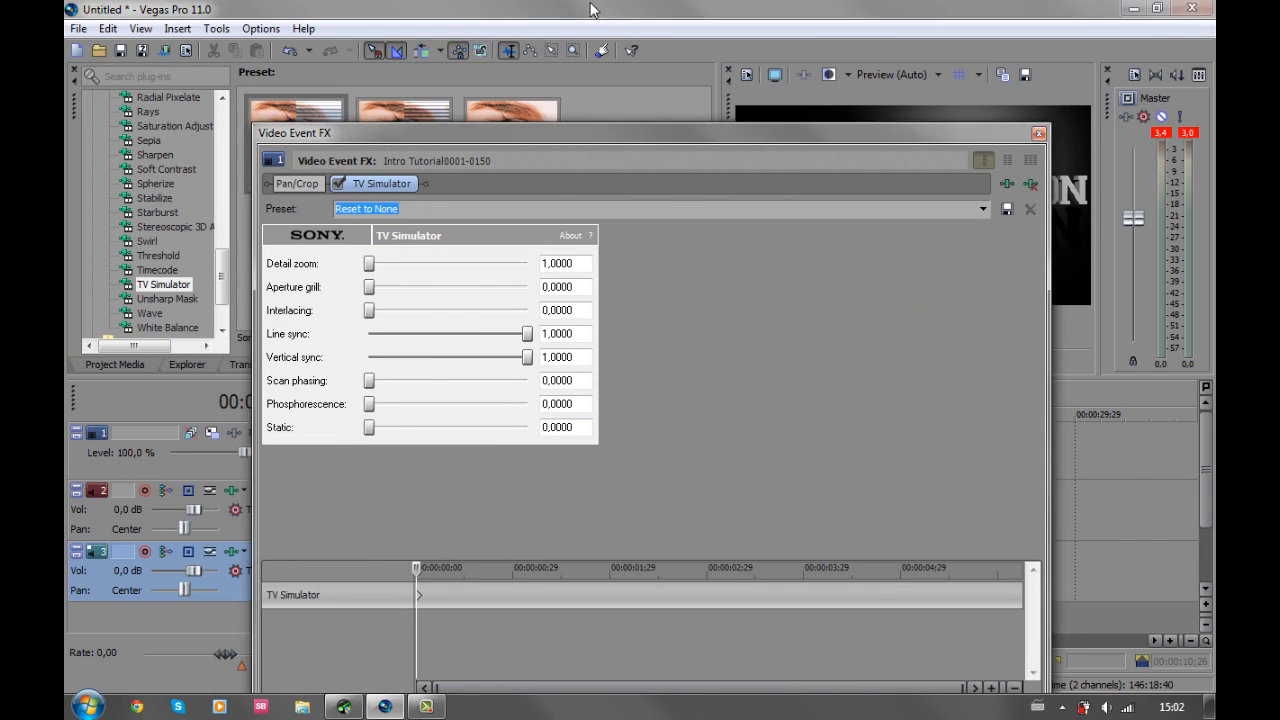
{"action": "left_click", "coordinate": [1040, 134]}
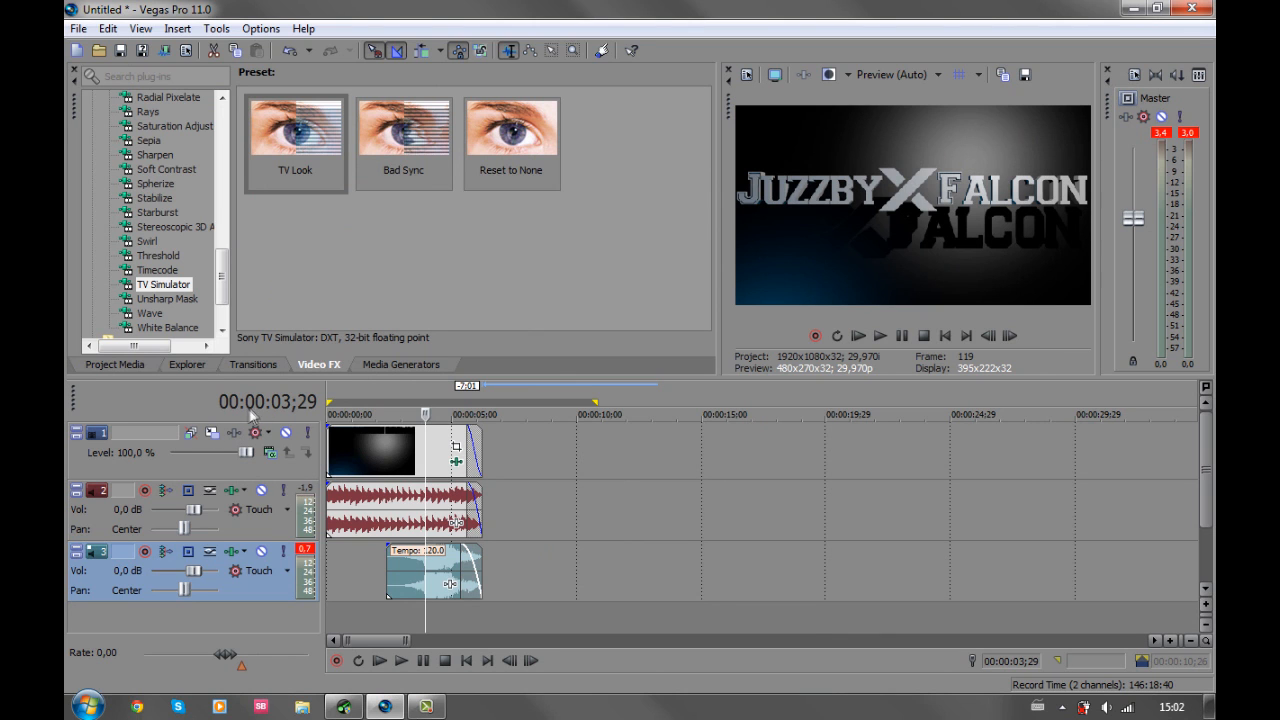
Reopen the video event's TV Simulator effect and add a keyframe at 00:00:03;00 in its animation
{"action": "left_click", "coordinate": [457, 463]}
{"action": "left_click_drag", "start_coordinate": [679, 138], "coordinate": [728, 148]}
{"action": "left_click_drag", "start_coordinate": [816, 147], "coordinate": [871, 127]}
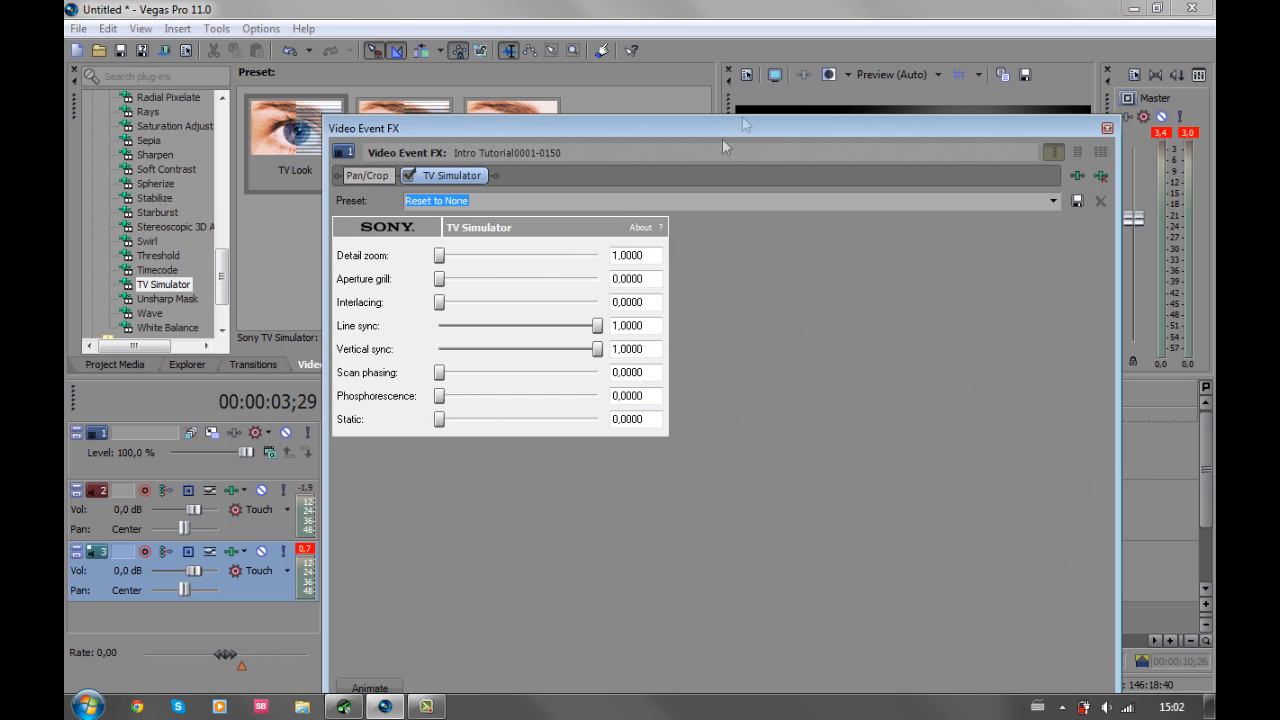
{"action": "left_click", "coordinate": [365, 686]}
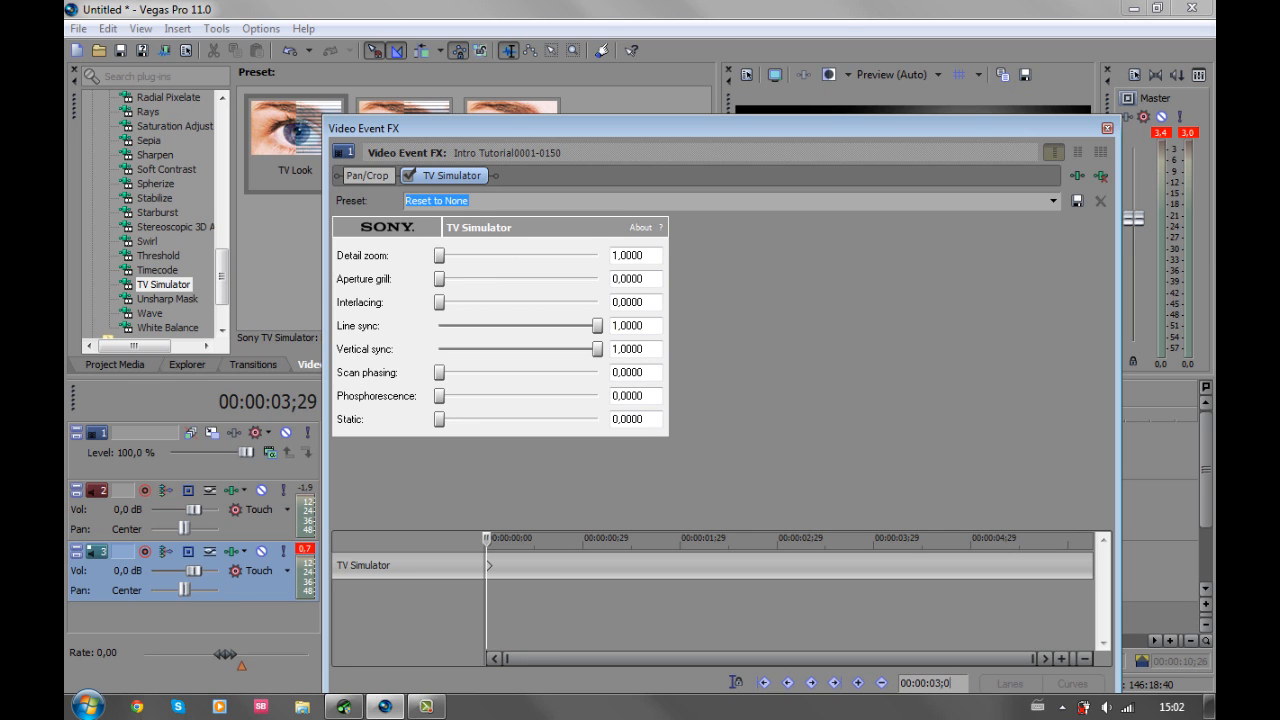
{"action": "key", "text": "Return"}
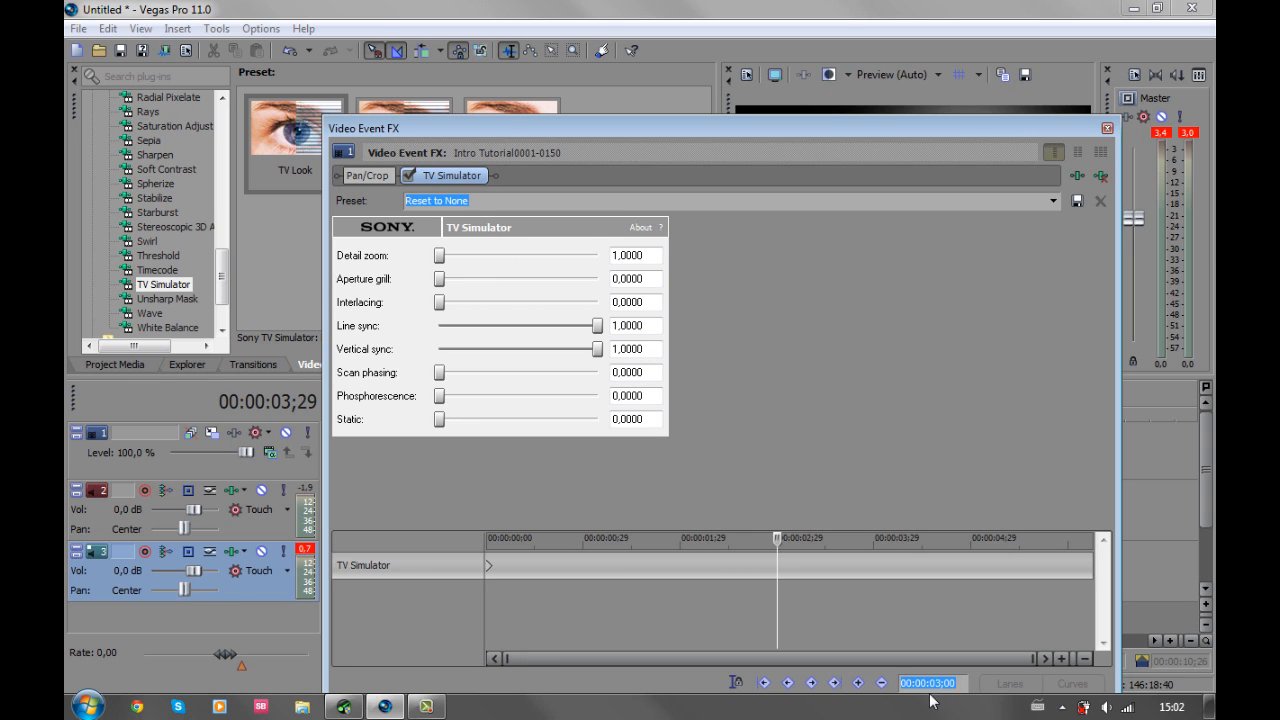
{"action": "left_click", "coordinate": [858, 683]}
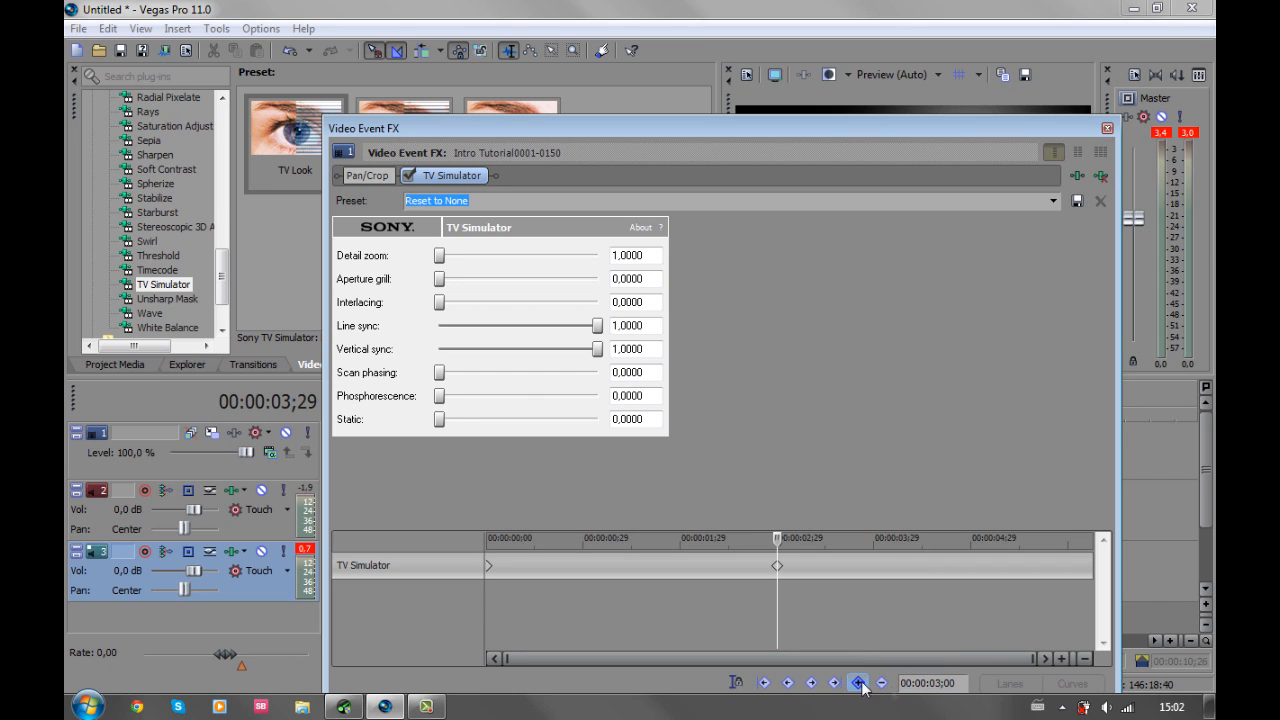
{"action": "left_click", "coordinate": [788, 683]}
{"action": "left_click", "coordinate": [830, 684]}
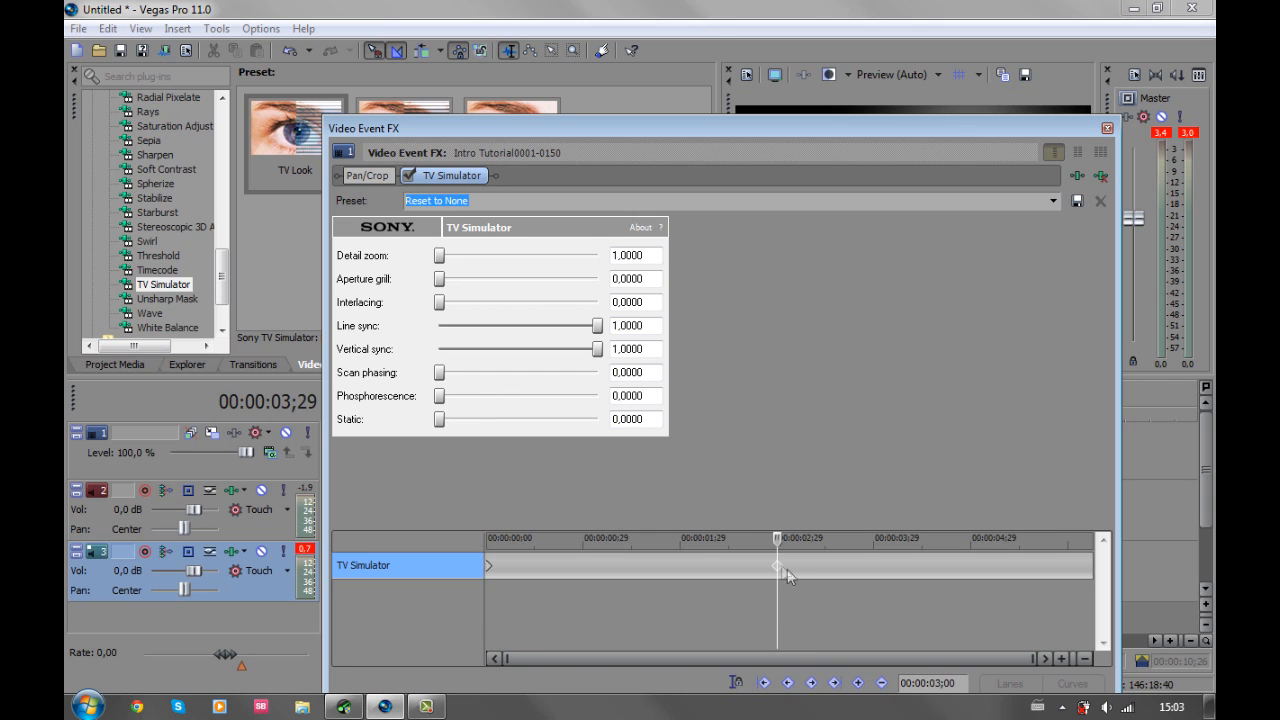
Add a TV Simulator keyframe at 00:00:02;29, one frame before the keyframe at 00:00:03;00
{"action": "scroll", "coordinate": [777, 564], "scroll_direction": "up", "scroll_amount": 4}
{"action": "scroll", "coordinate": [777, 564], "scroll_direction": "up", "scroll_amount": 3}
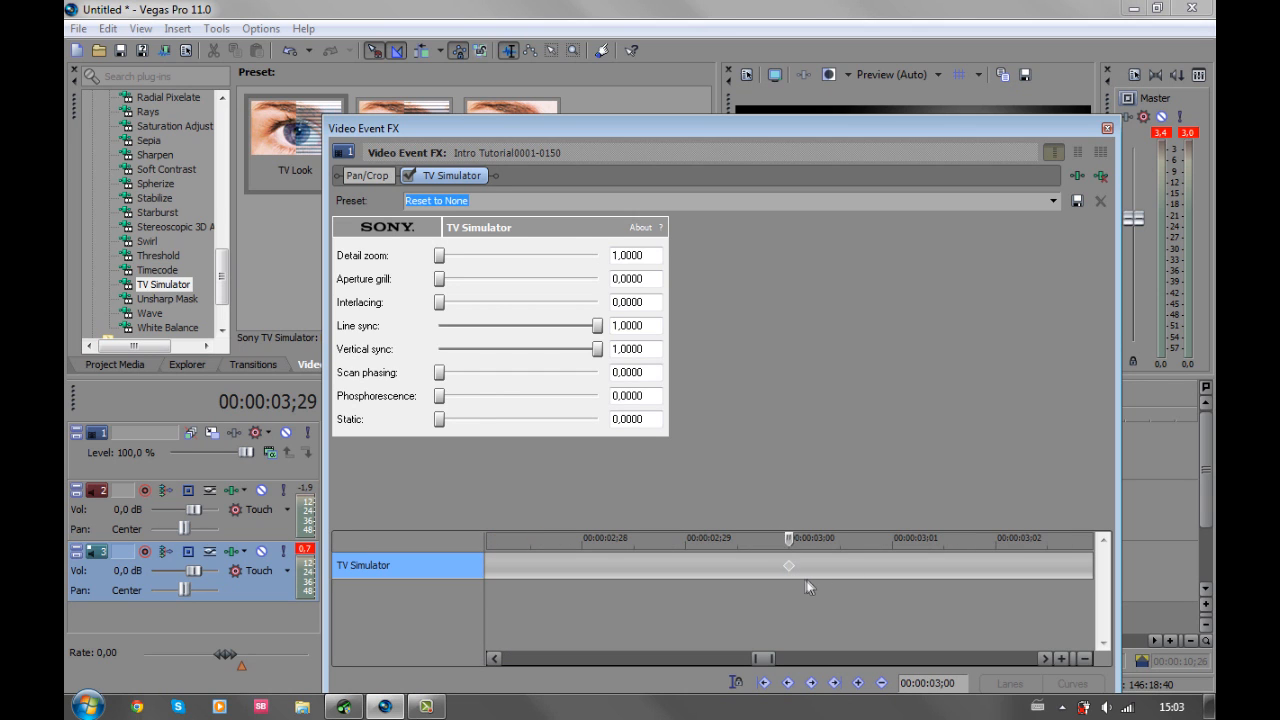
{"action": "scroll", "coordinate": [806, 578], "scroll_direction": "up", "scroll_amount": 2}
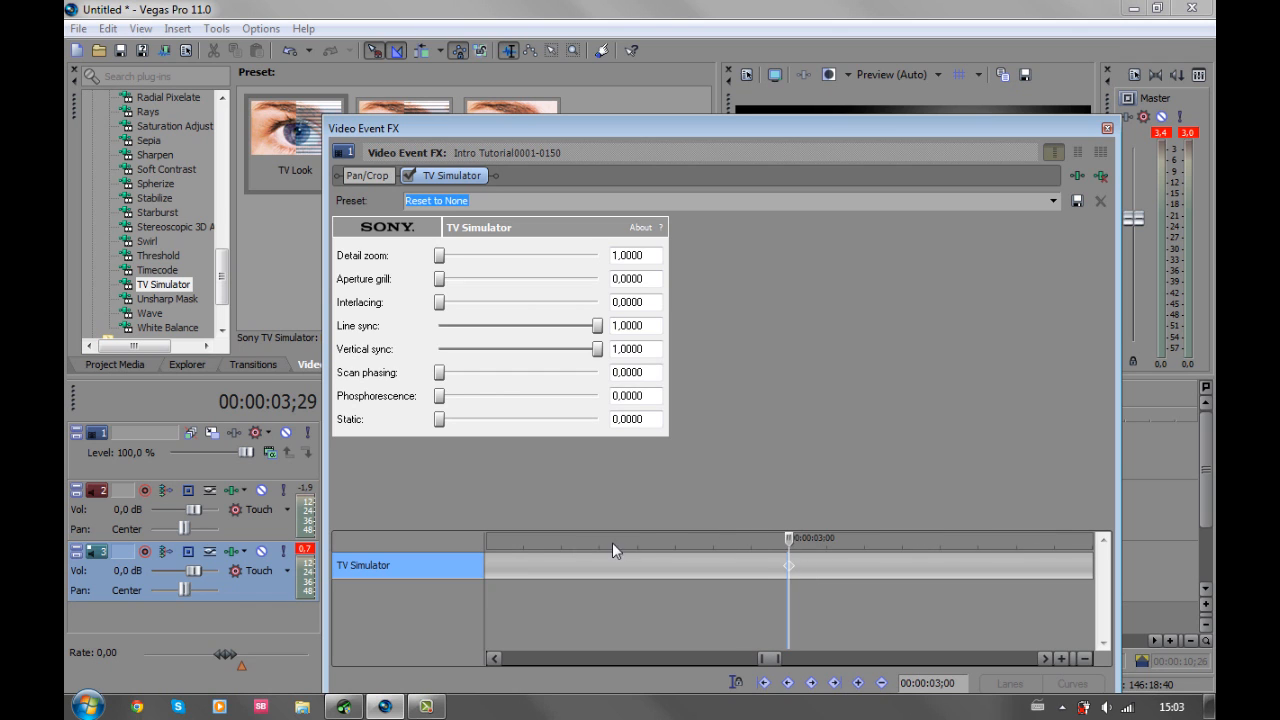
{"action": "left_click", "coordinate": [486, 548]}
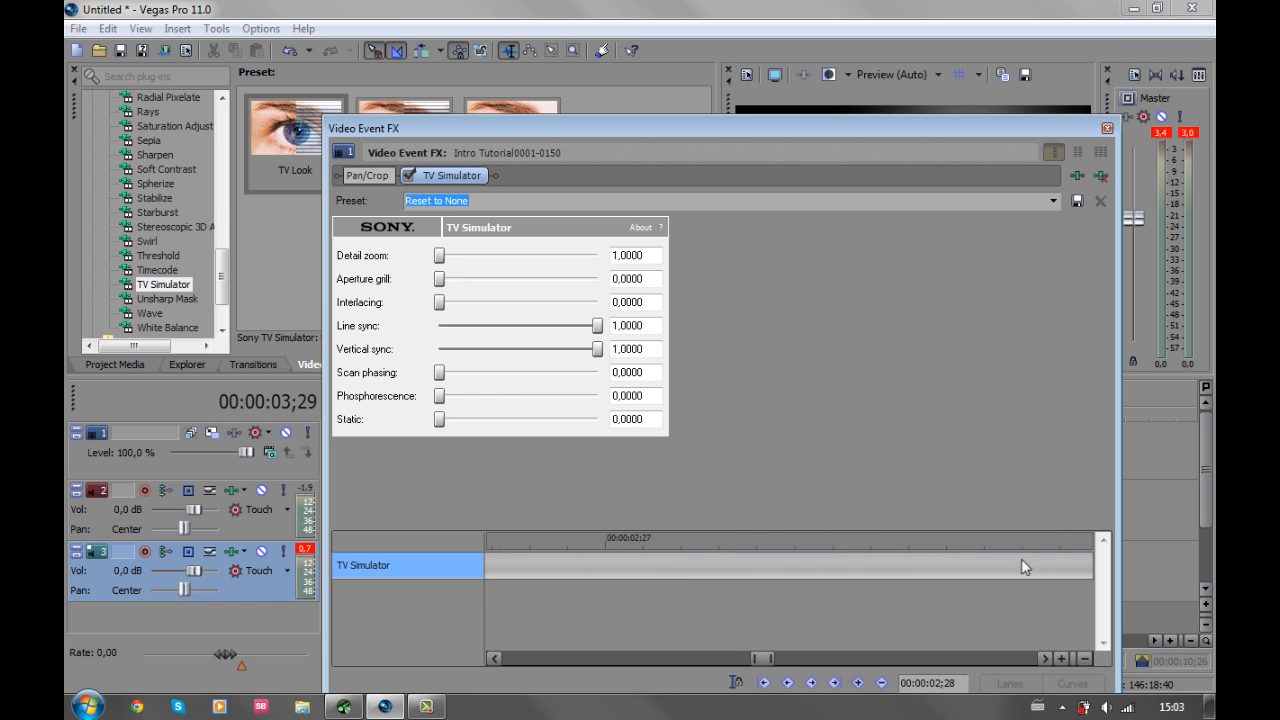
{"action": "left_click_drag", "start_coordinate": [803, 540], "coordinate": [917, 555]}
{"action": "left_click", "coordinate": [939, 542]}
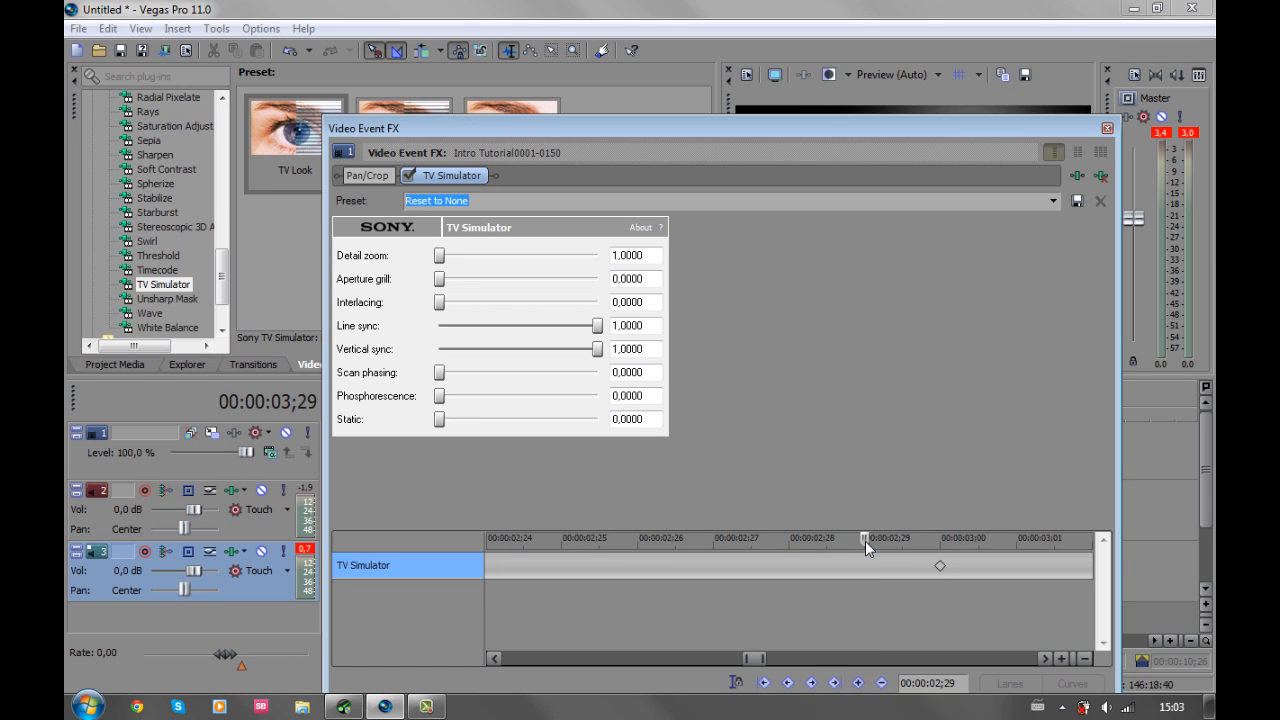
{"action": "left_click", "coordinate": [859, 683]}
Set the TV Simulator keyframe at 00:00:03;00 to the Bad Sync preset
{"action": "left_click", "coordinate": [941, 567]}
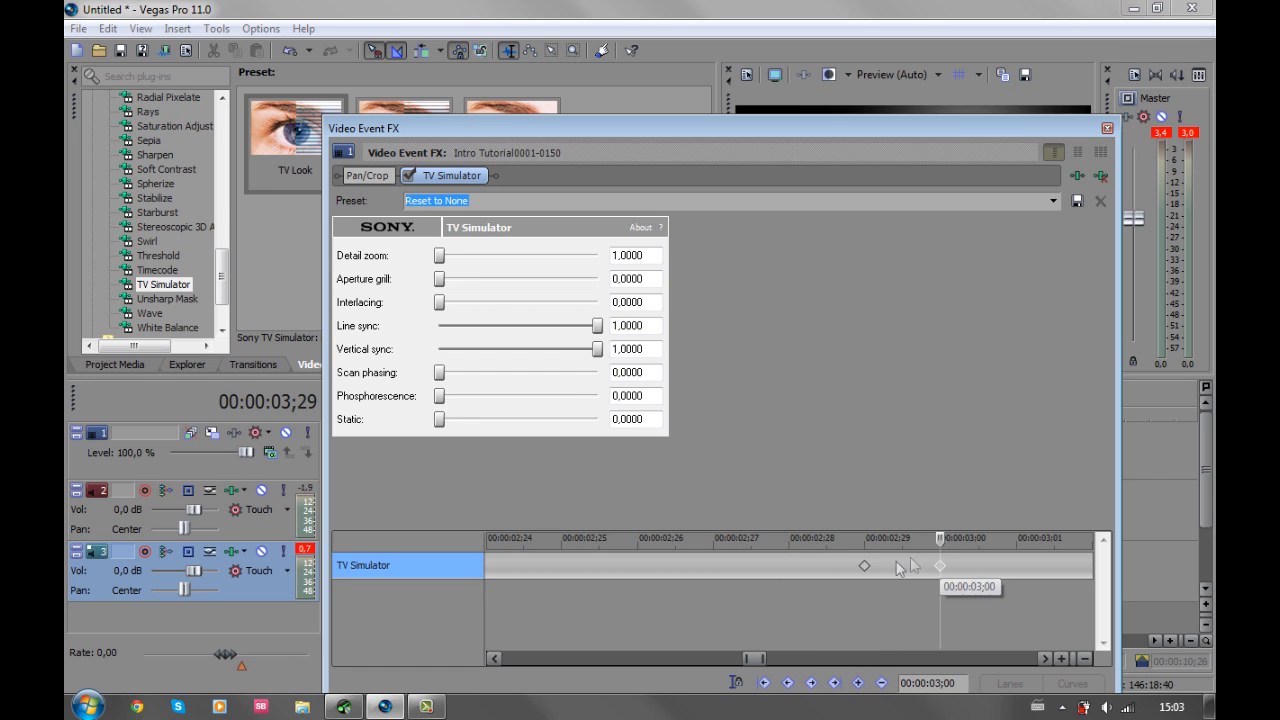
{"action": "left_click", "coordinate": [1050, 201]}
{"action": "left_click", "coordinate": [432, 230]}
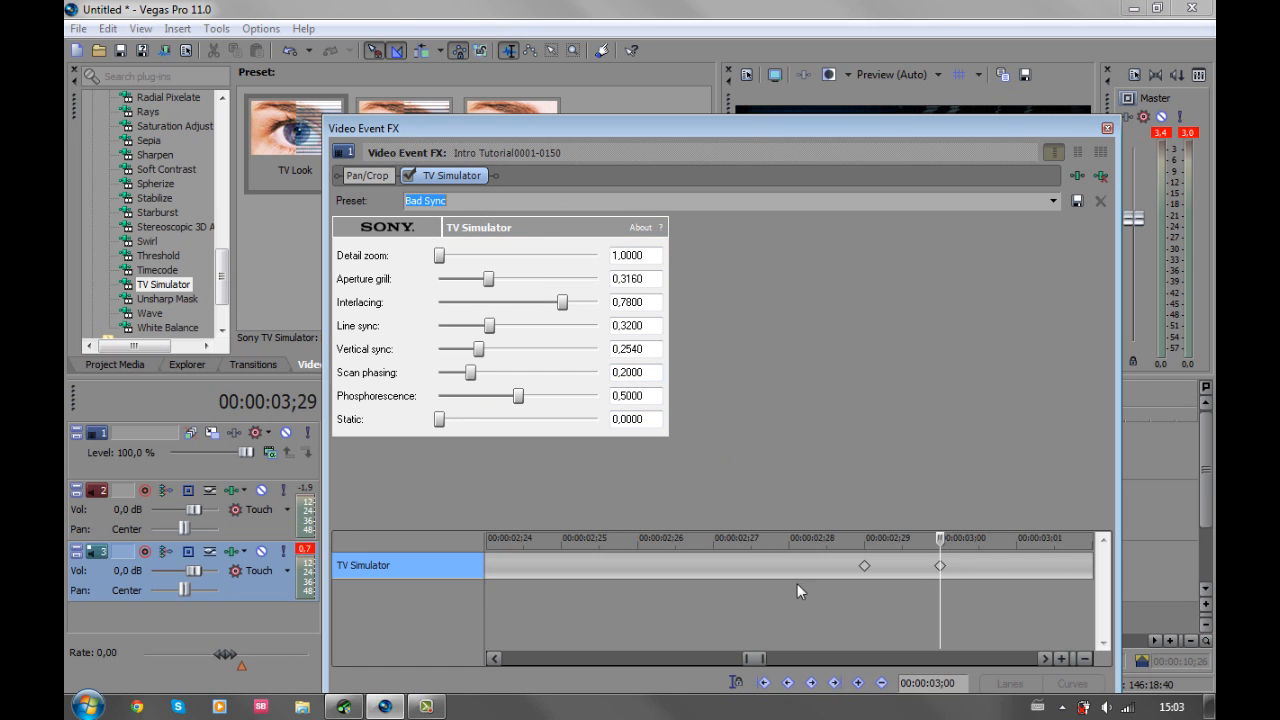
Scrub across the two neighbouring TV Simulator keyframes to check the switch to Bad Sync, and close the effect window
{"action": "left_click_drag", "start_coordinate": [763, 659], "coordinate": [772, 659]}
{"action": "left_click", "coordinate": [820, 543]}
{"action": "left_click_drag", "start_coordinate": [820, 541], "coordinate": [891, 537]}
{"action": "left_click", "coordinate": [859, 543]}
{"action": "left_click", "coordinate": [1107, 128]}
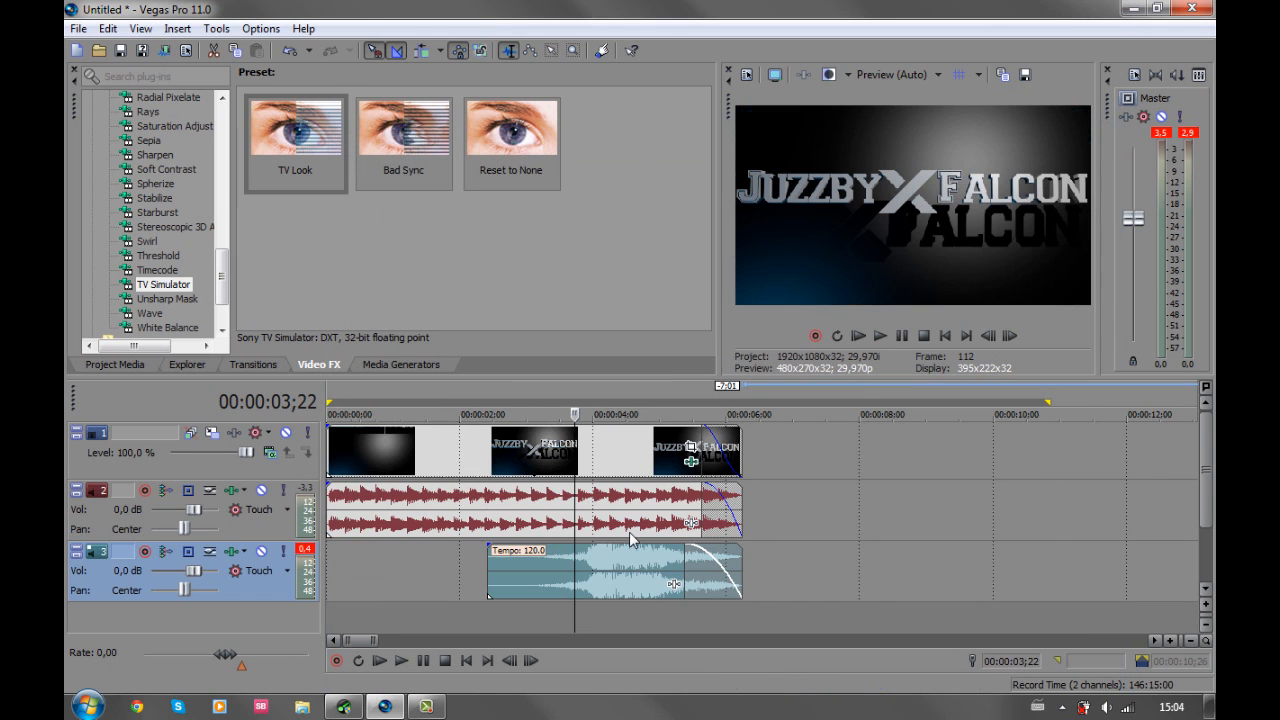
Reopen the video event's TV Simulator effect and add a keyframe at 00:00:04;22 in its animation
{"action": "left_click", "coordinate": [642, 556]}
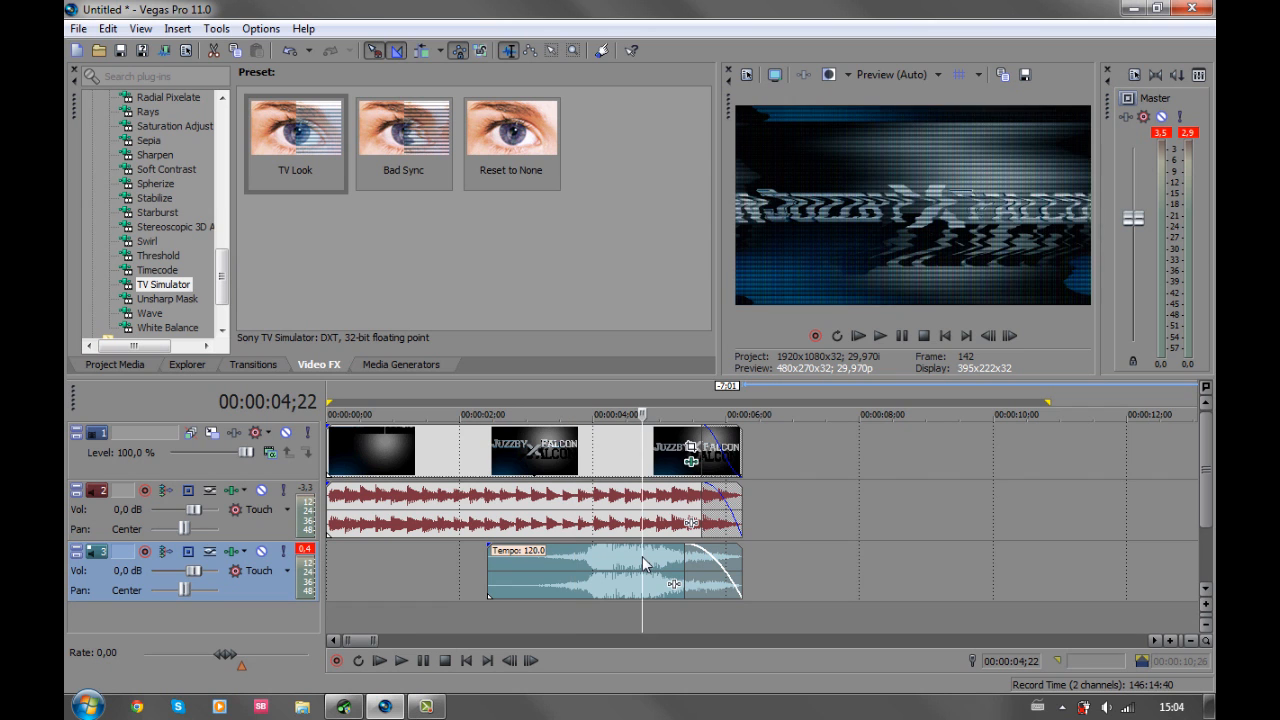
{"action": "left_click", "coordinate": [691, 462]}
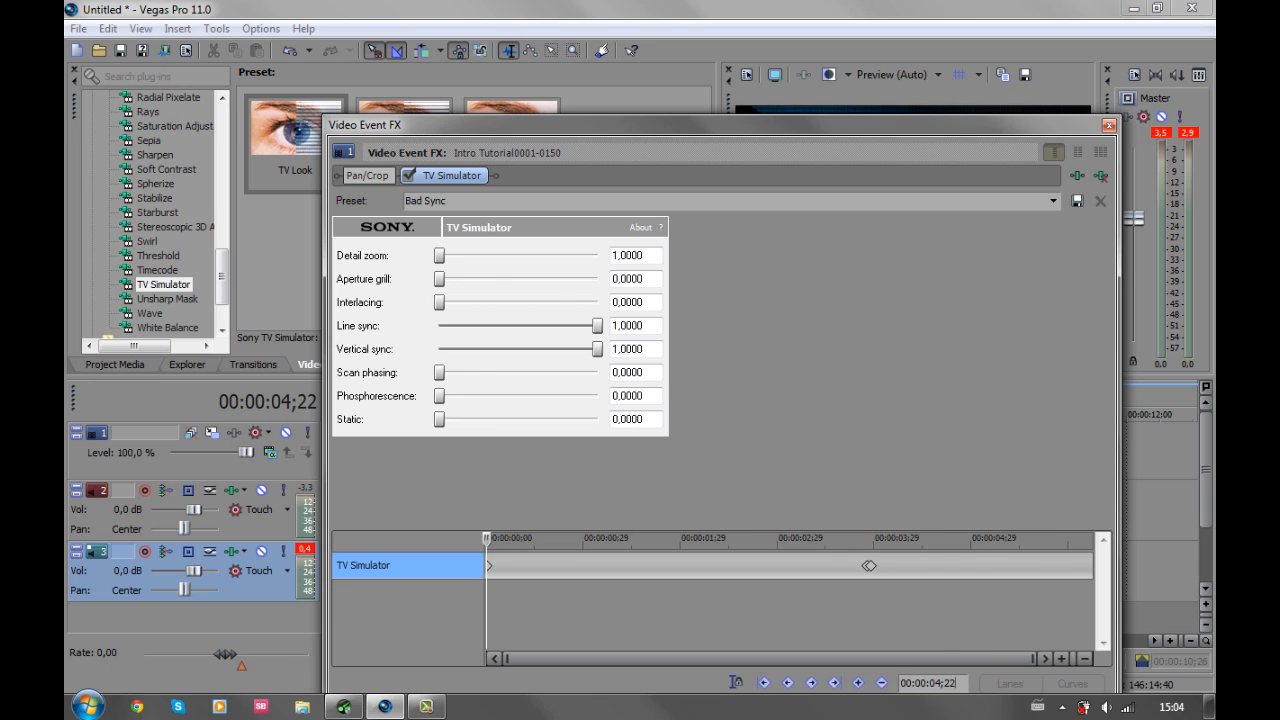
{"action": "key", "text": "Return"}
{"action": "left_click", "coordinate": [858, 683]}
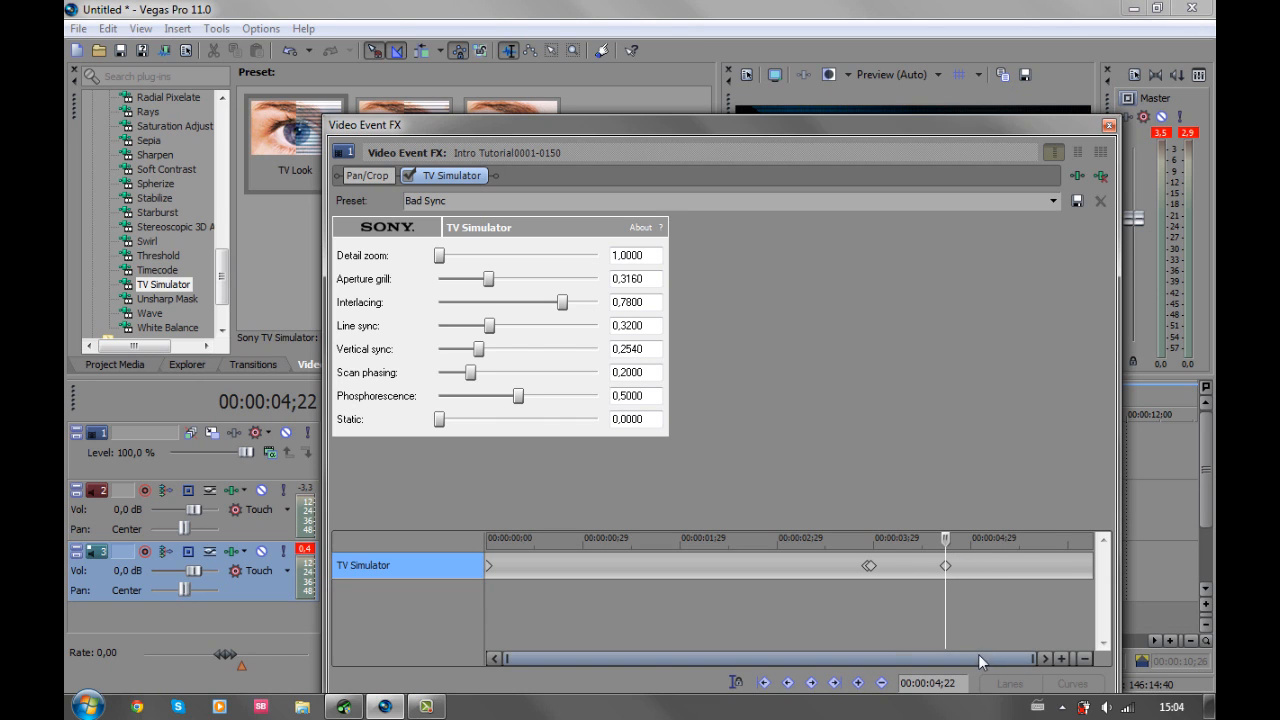
Add a TV Simulator keyframe one frame on, at 00:00:04;23, set it to the Reset to None preset, and close the effect window
{"action": "left_click_drag", "start_coordinate": [508, 658], "coordinate": [886, 655]}
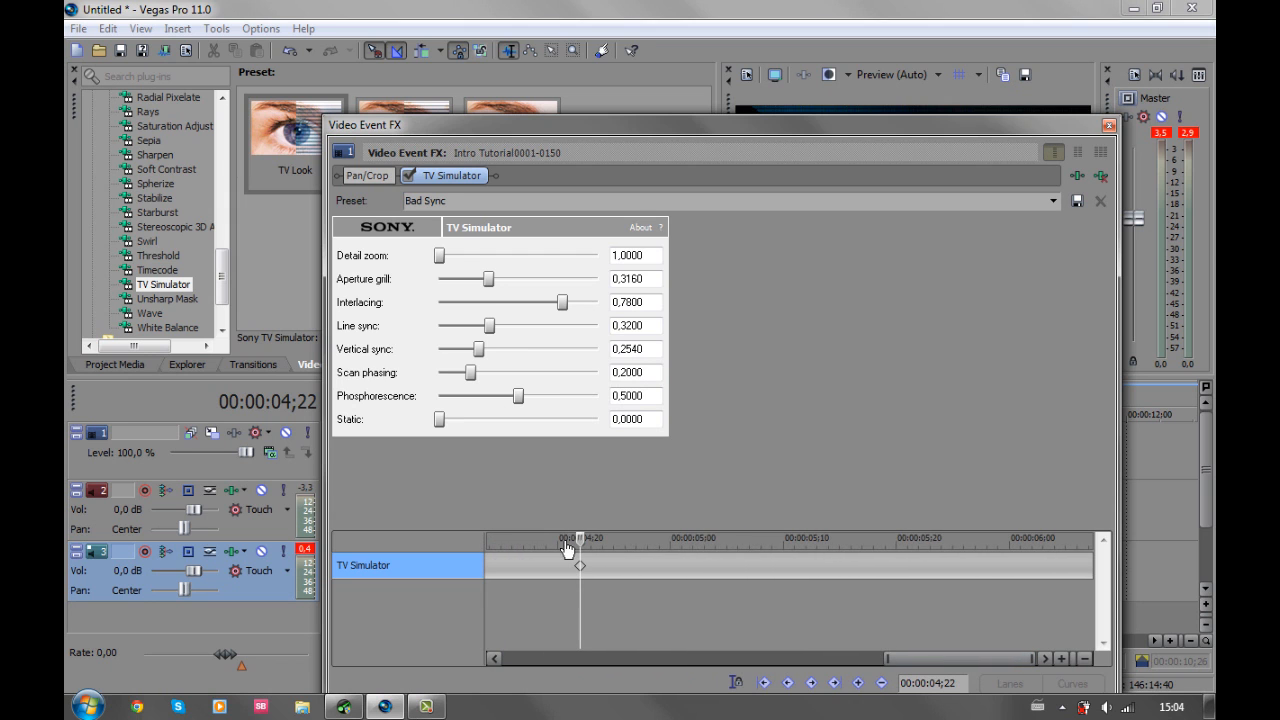
{"action": "left_click_drag", "start_coordinate": [1032, 658], "coordinate": [932, 658]}
{"action": "left_click_drag", "start_coordinate": [762, 545], "coordinate": [794, 540]}
{"action": "left_click", "coordinate": [858, 683]}
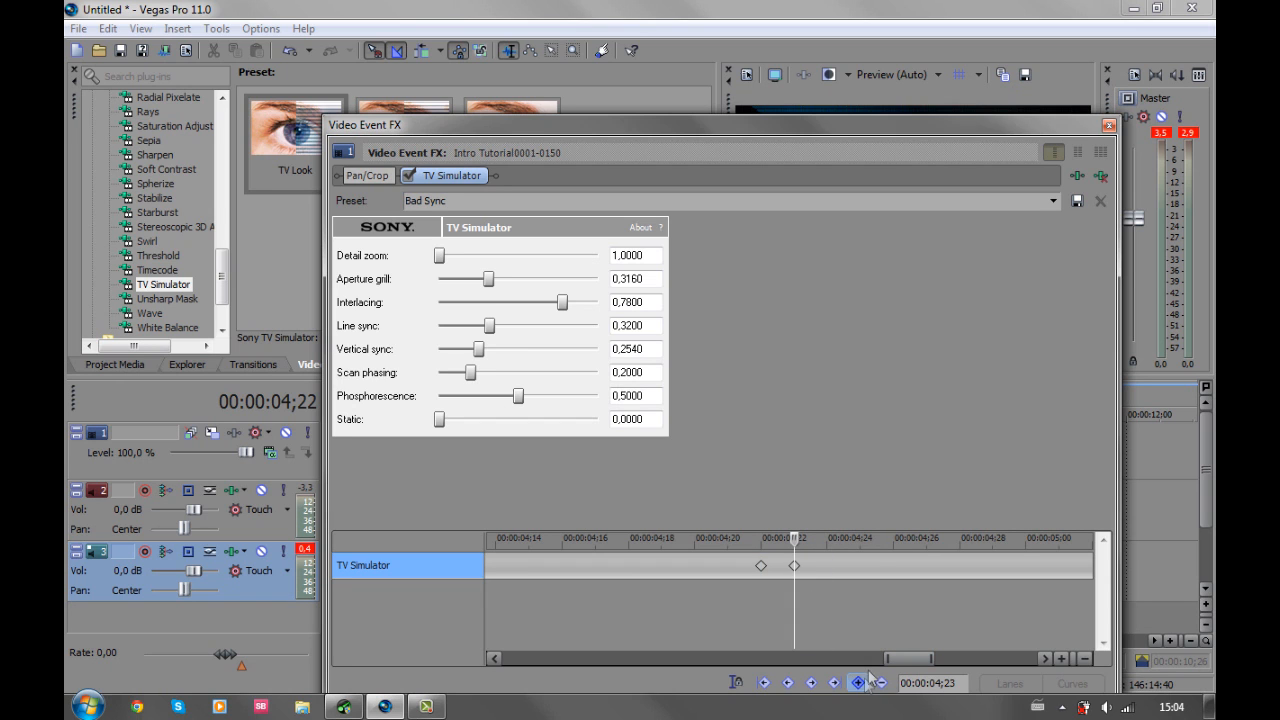
{"action": "left_click", "coordinate": [1050, 200]}
{"action": "left_click", "coordinate": [530, 240]}
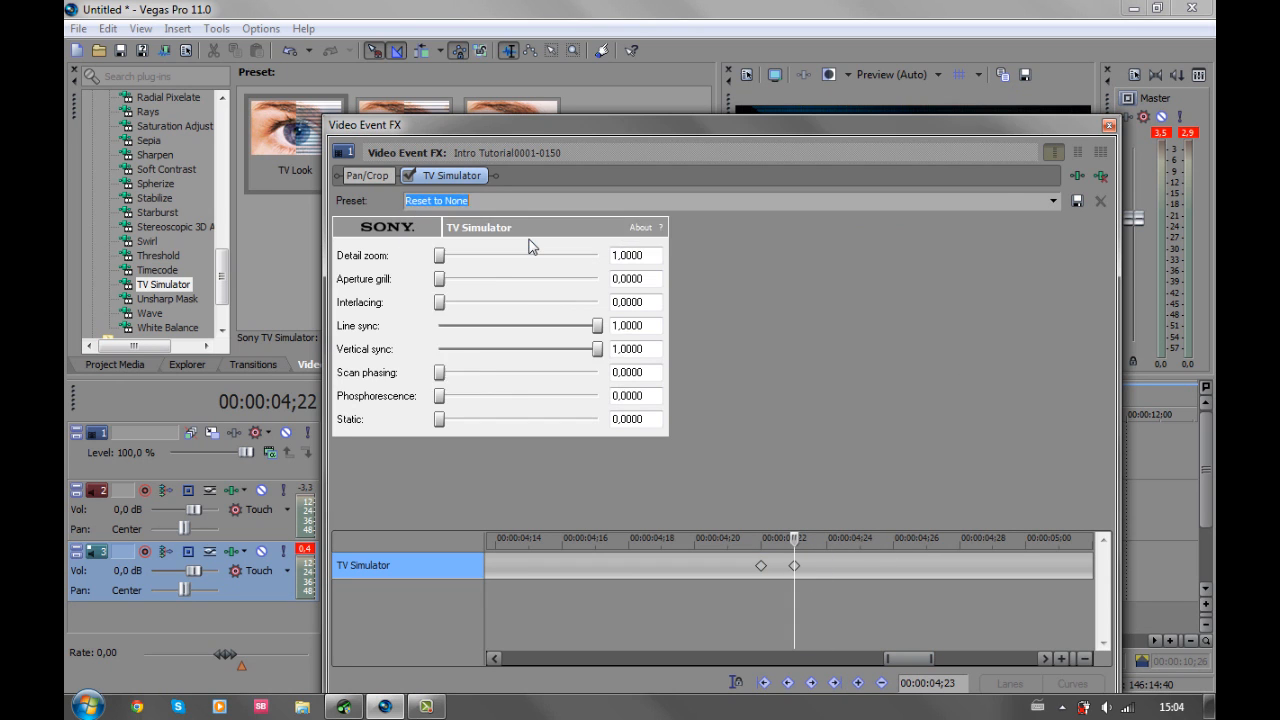
{"action": "left_click", "coordinate": [1108, 125]}
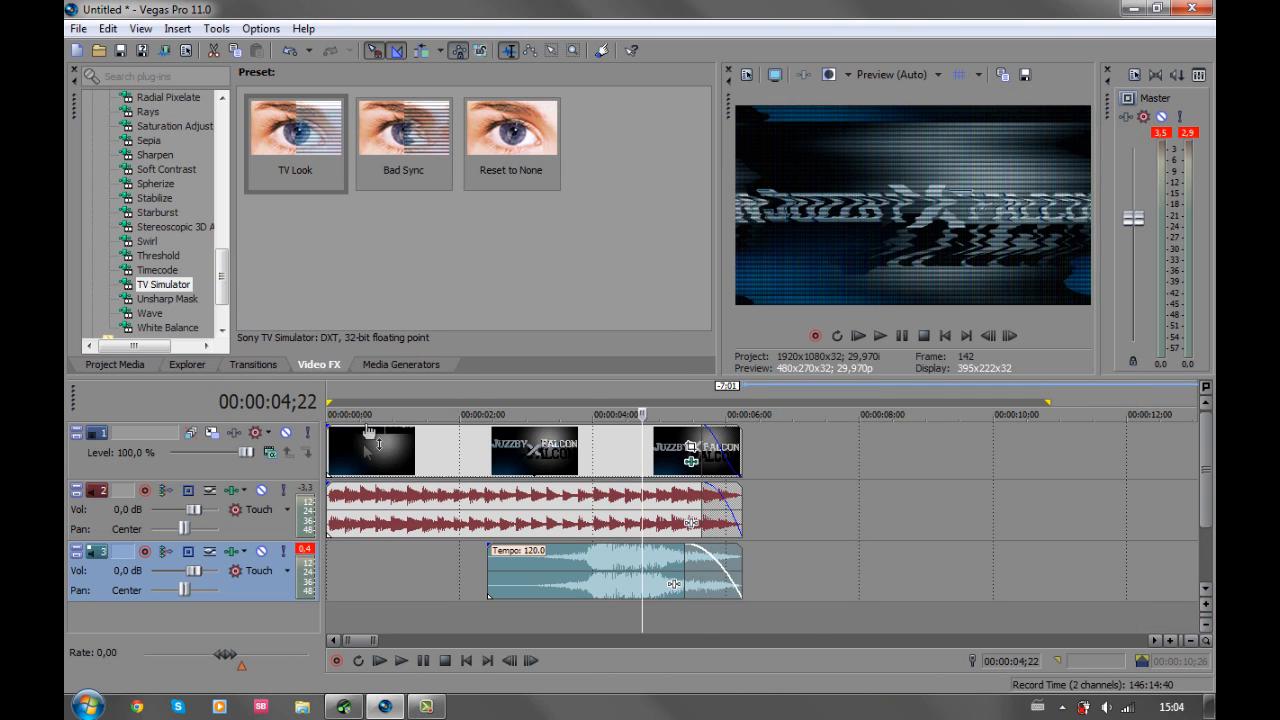
Play the whole intro from the start of the timeline to review the glitch with the music and sound effect
{"action": "left_click", "coordinate": [333, 400]}
{"action": "key", "text": "space"}
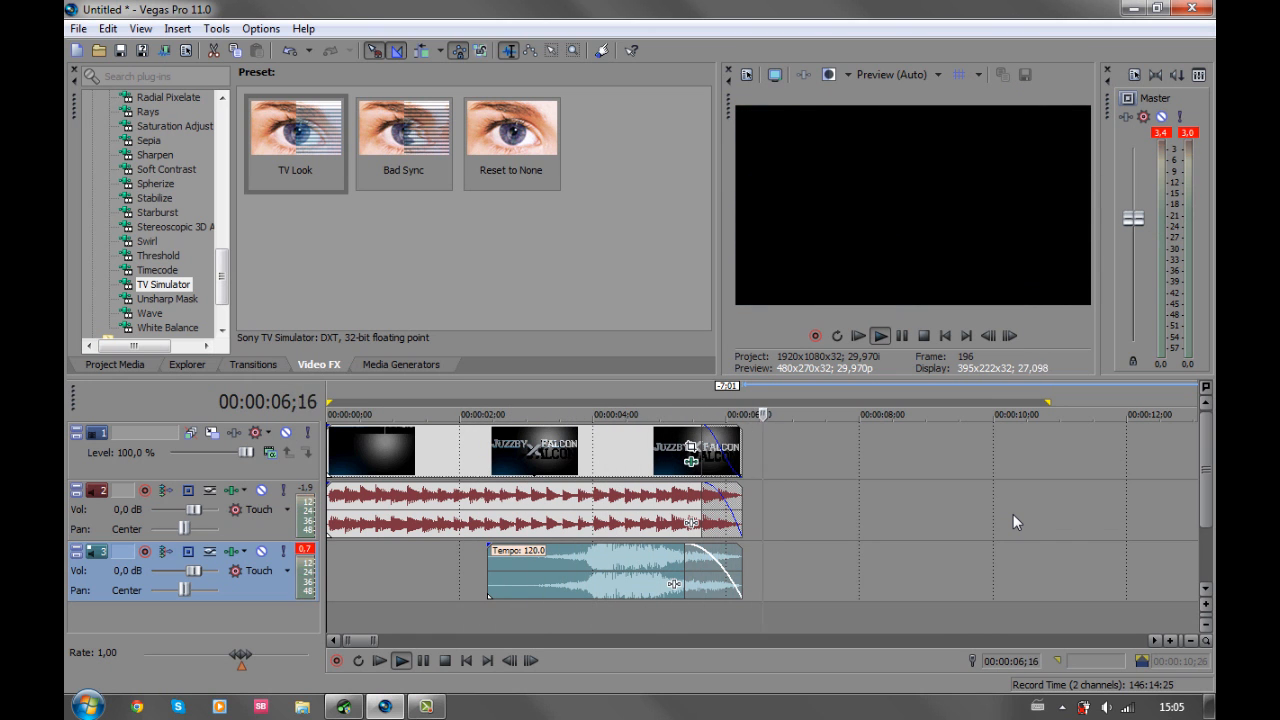
{"action": "key", "text": "space"}
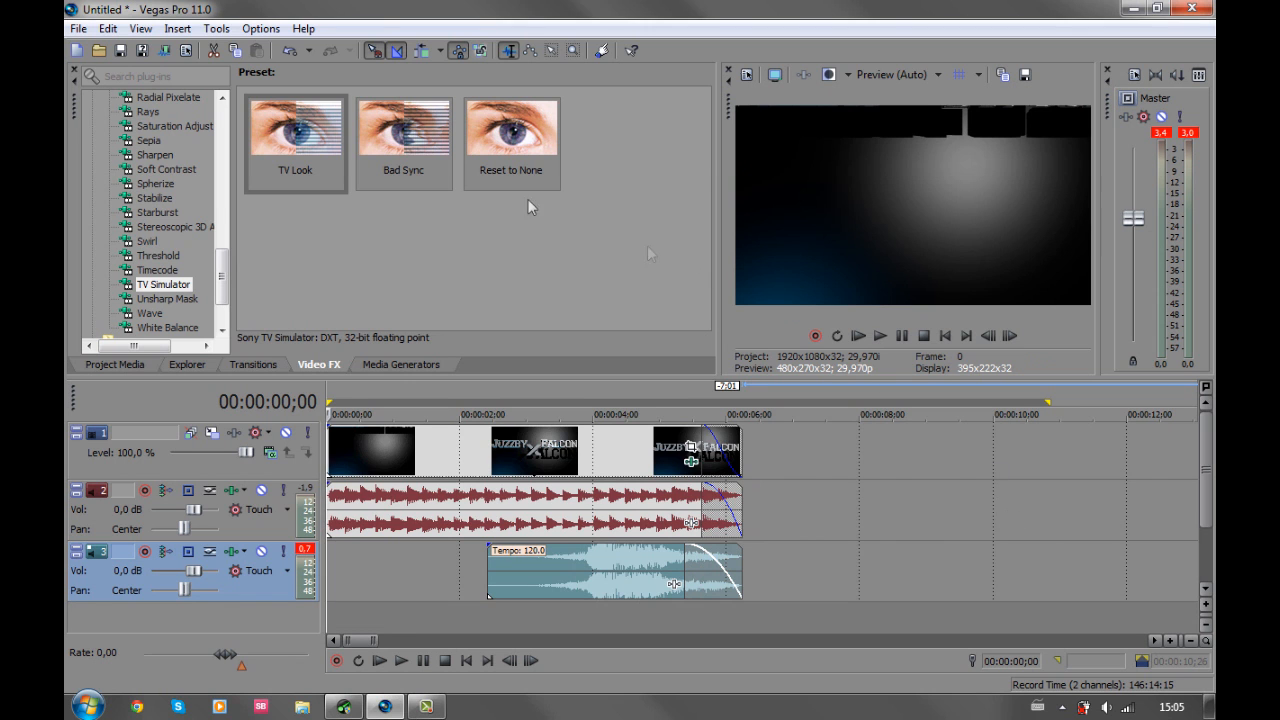
Start a render of the project and name the output file Basic Intro in the My Videos folder
{"action": "left_click", "coordinate": [80, 30]}
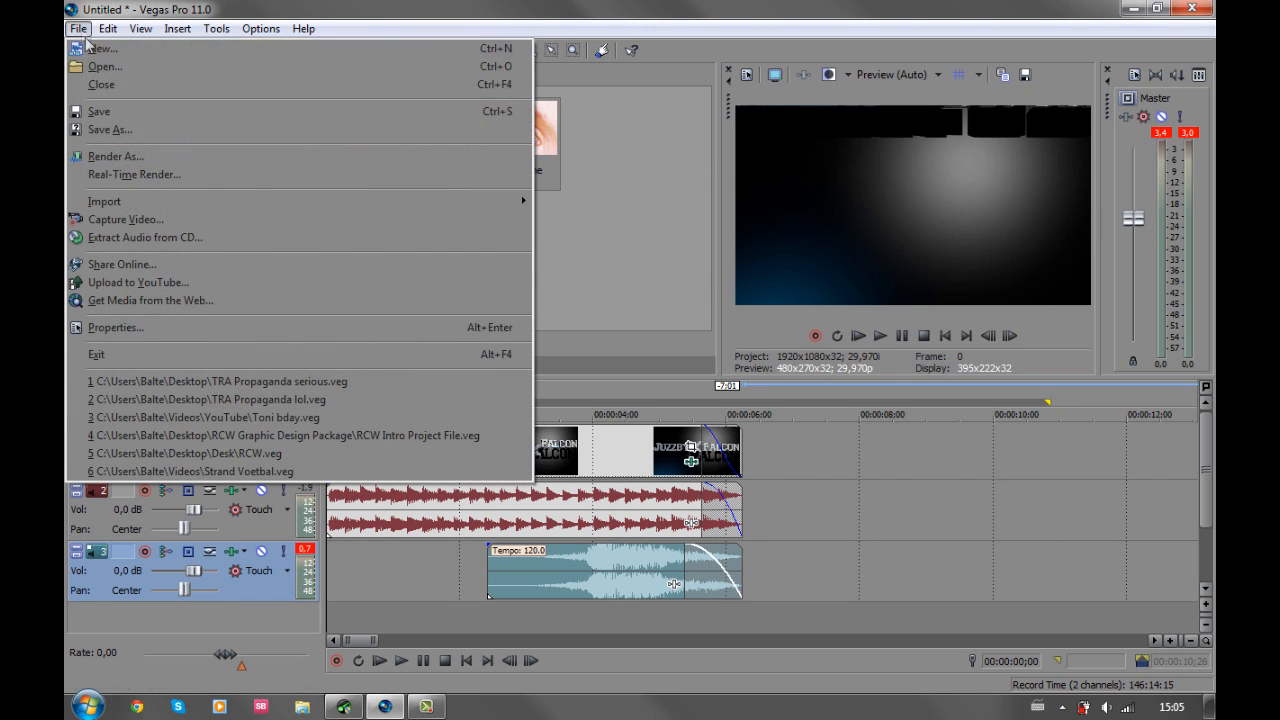
{"action": "left_click", "coordinate": [133, 157]}
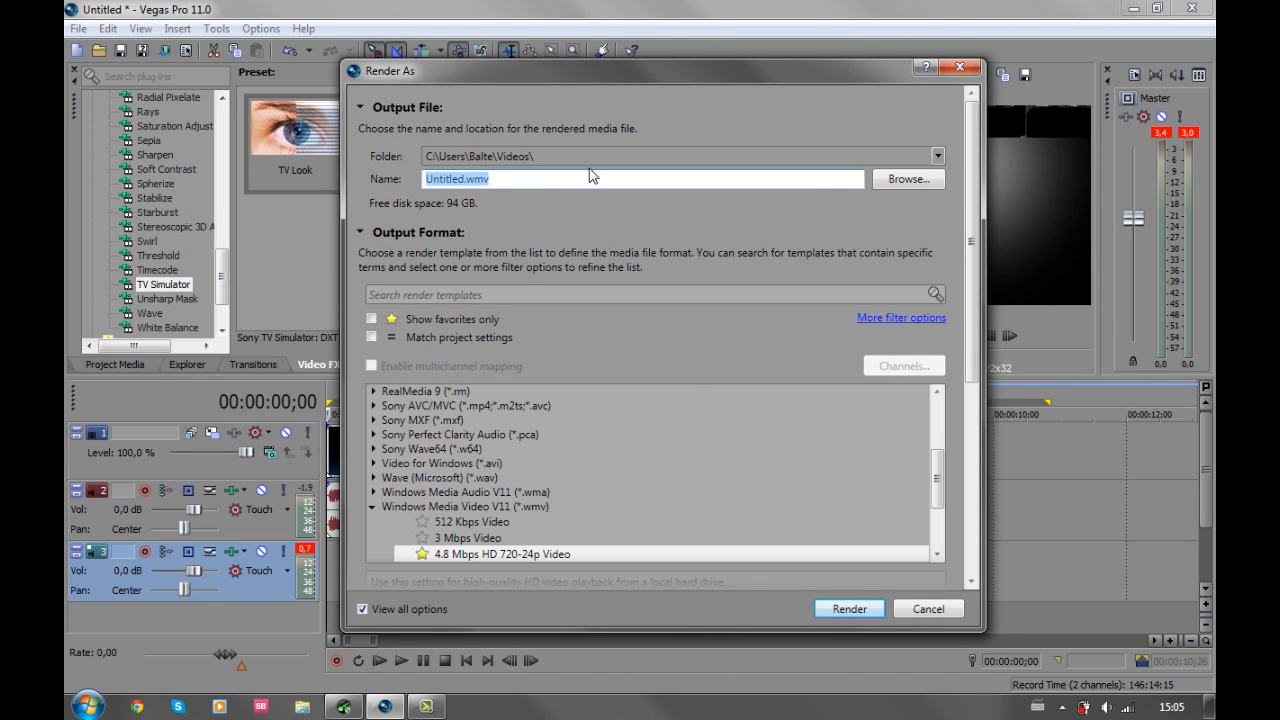
{"action": "left_click", "coordinate": [922, 180]}
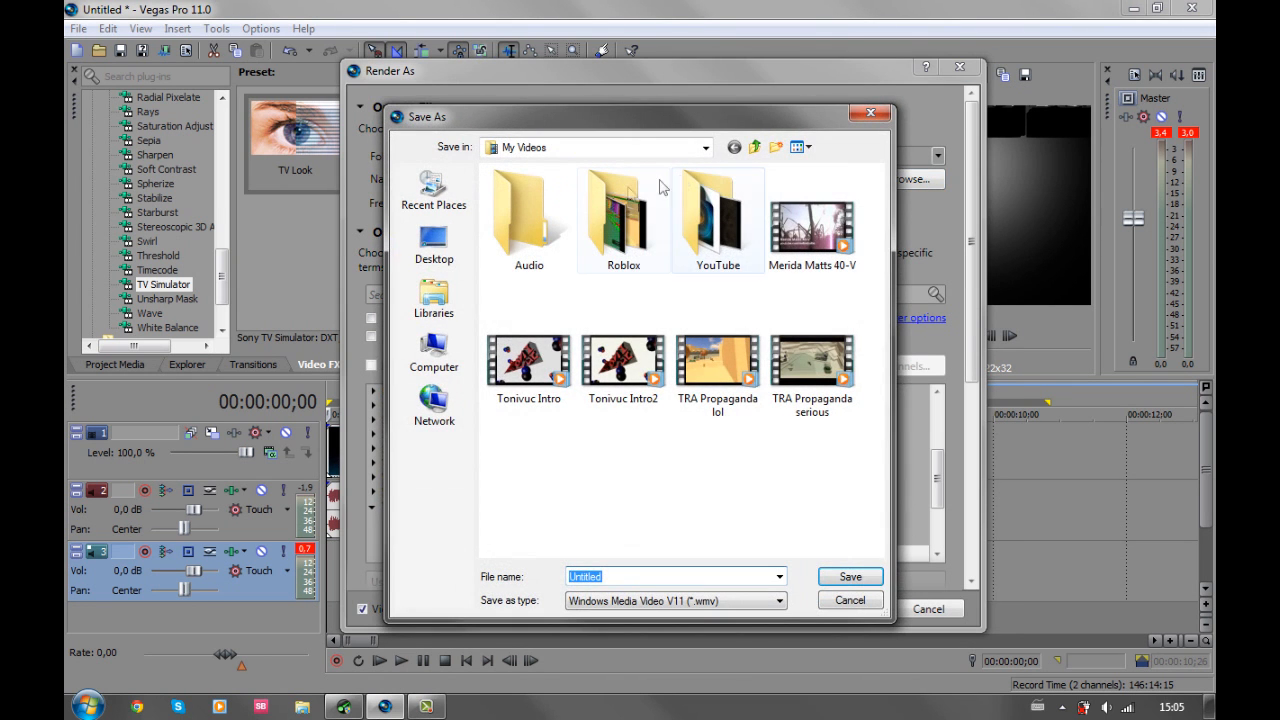
{"action": "type", "text": "Basic Intro"}
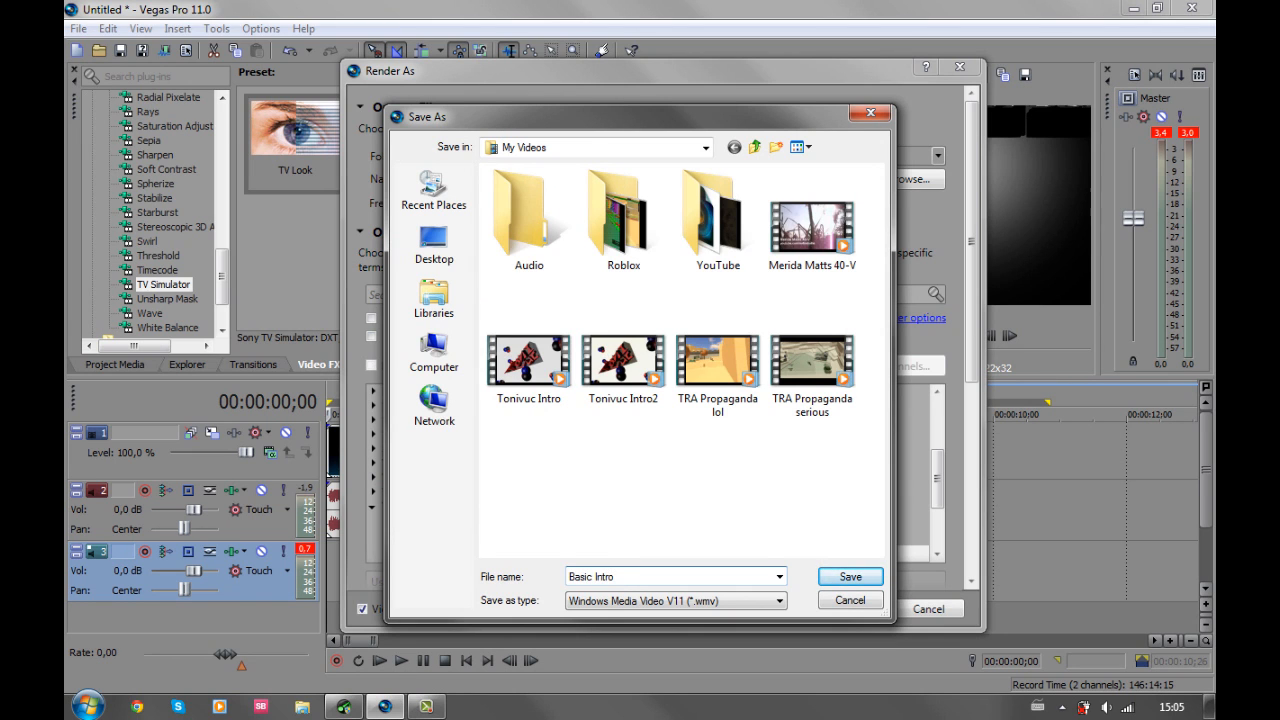
{"action": "left_click", "coordinate": [850, 577]}
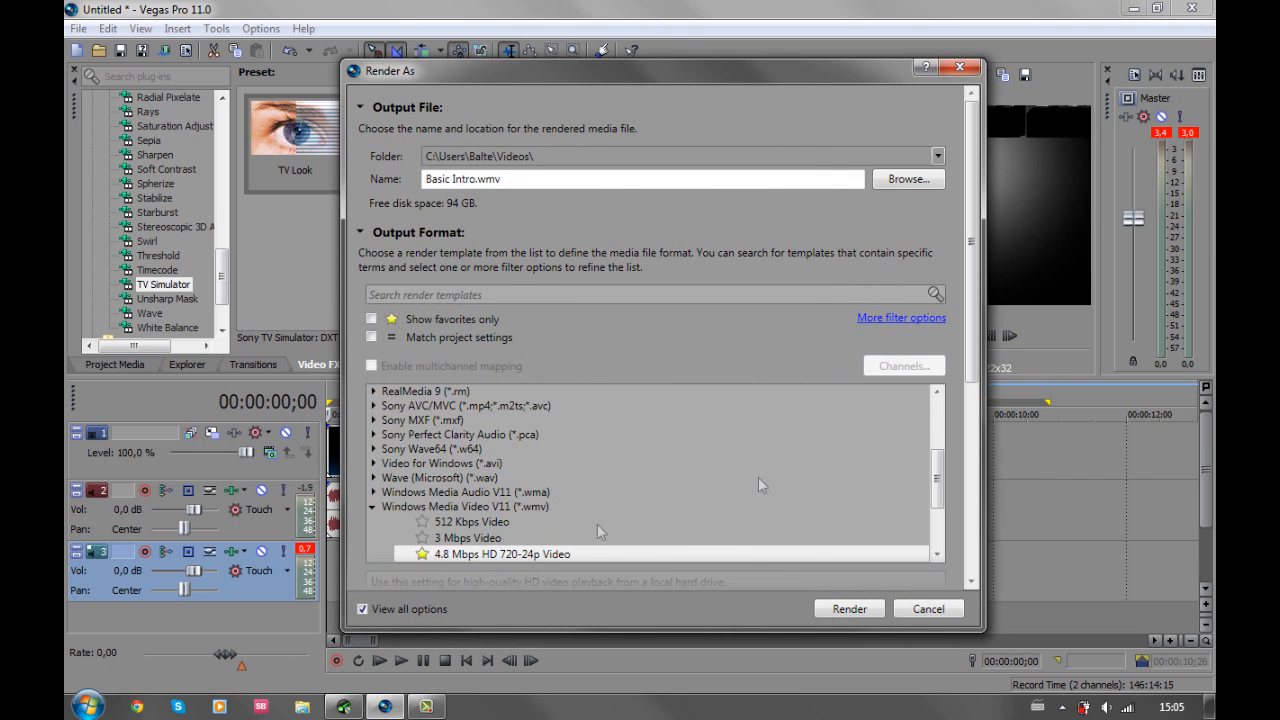
Choose the Windows Media Video V11 template 4.8 Mbps HD 720-24p Video and start rendering the intro
{"action": "scroll", "coordinate": [937, 463], "scroll_direction": "down", "scroll_amount": 3}
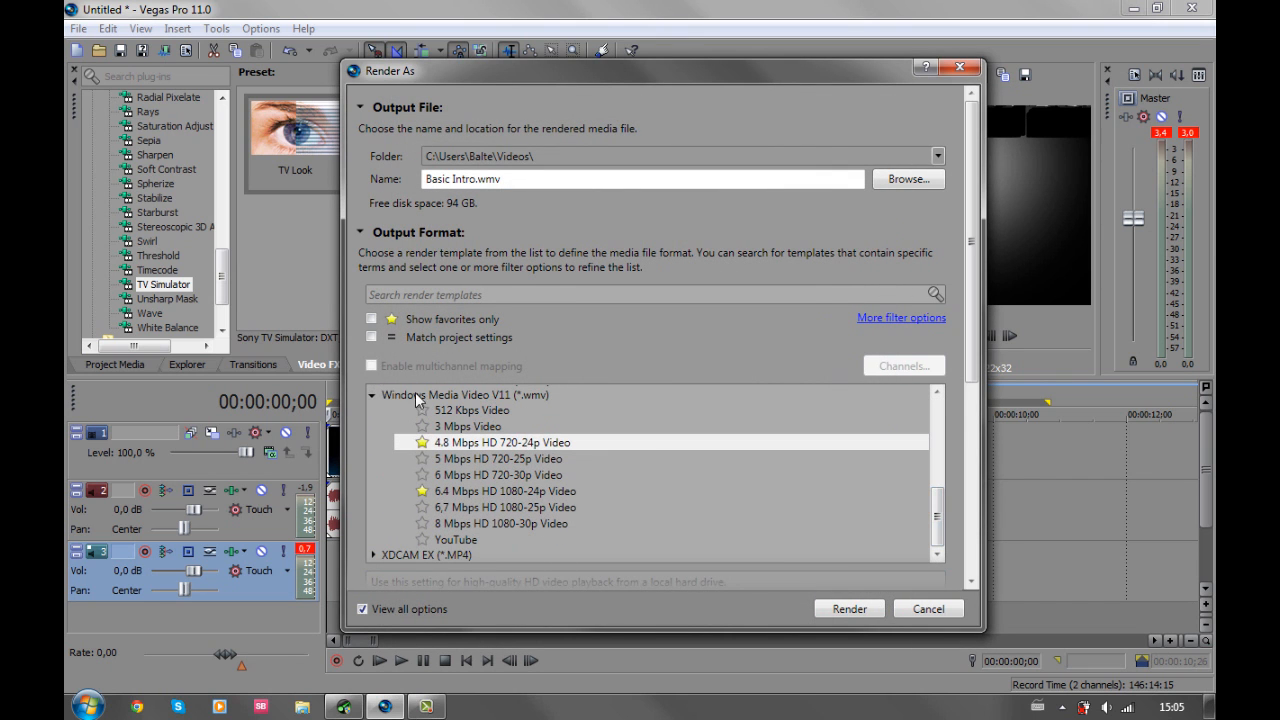
{"action": "left_click", "coordinate": [373, 397]}
{"action": "left_click", "coordinate": [374, 540]}
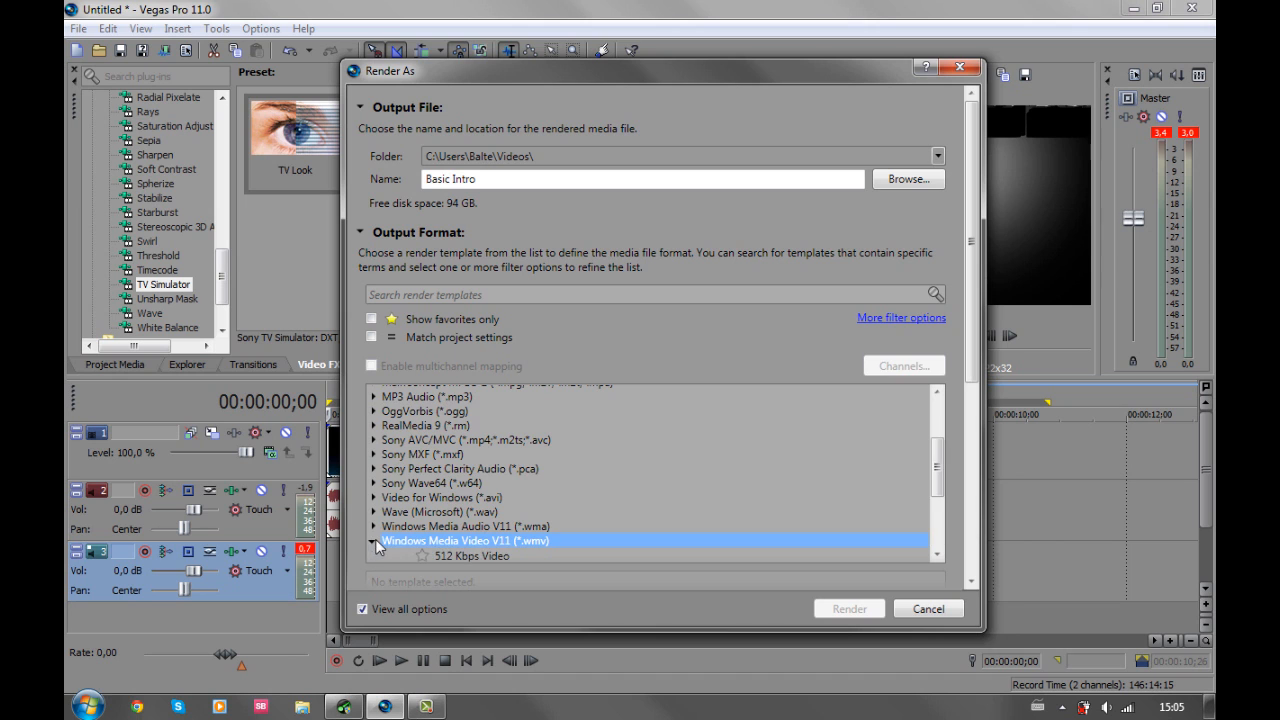
{"action": "left_click", "coordinate": [467, 445]}
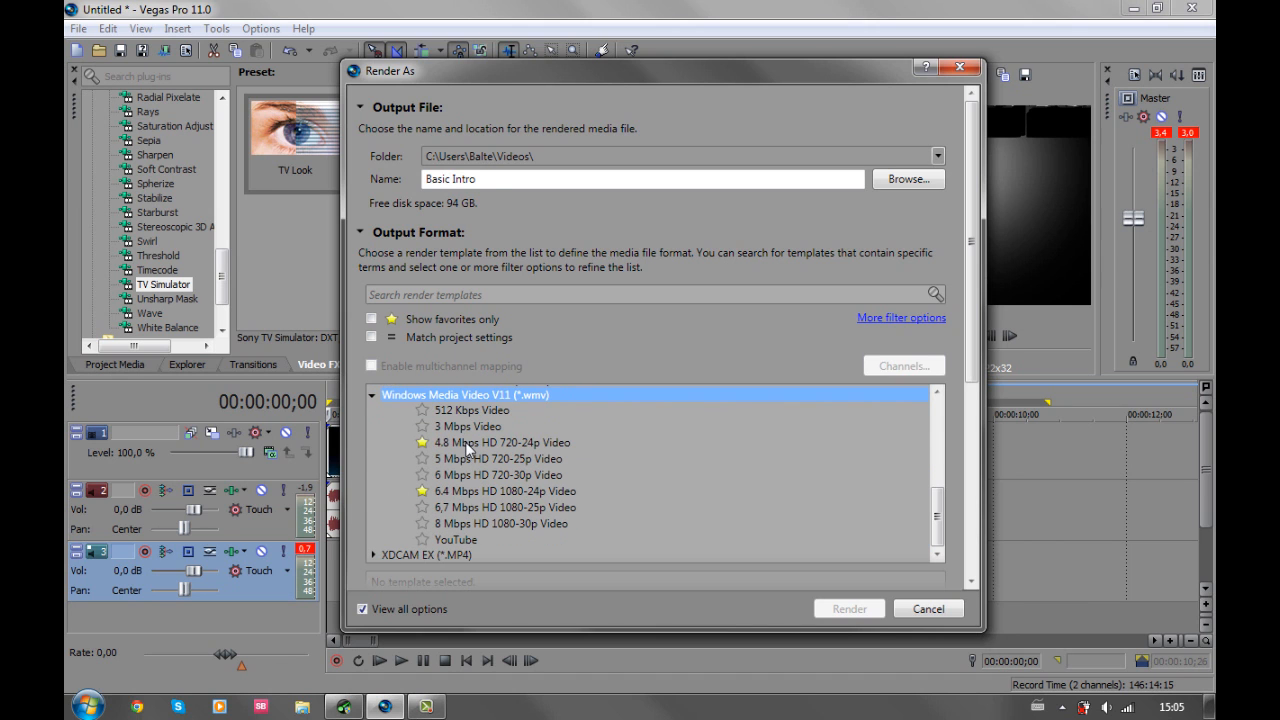
{"action": "left_click", "coordinate": [479, 491]}
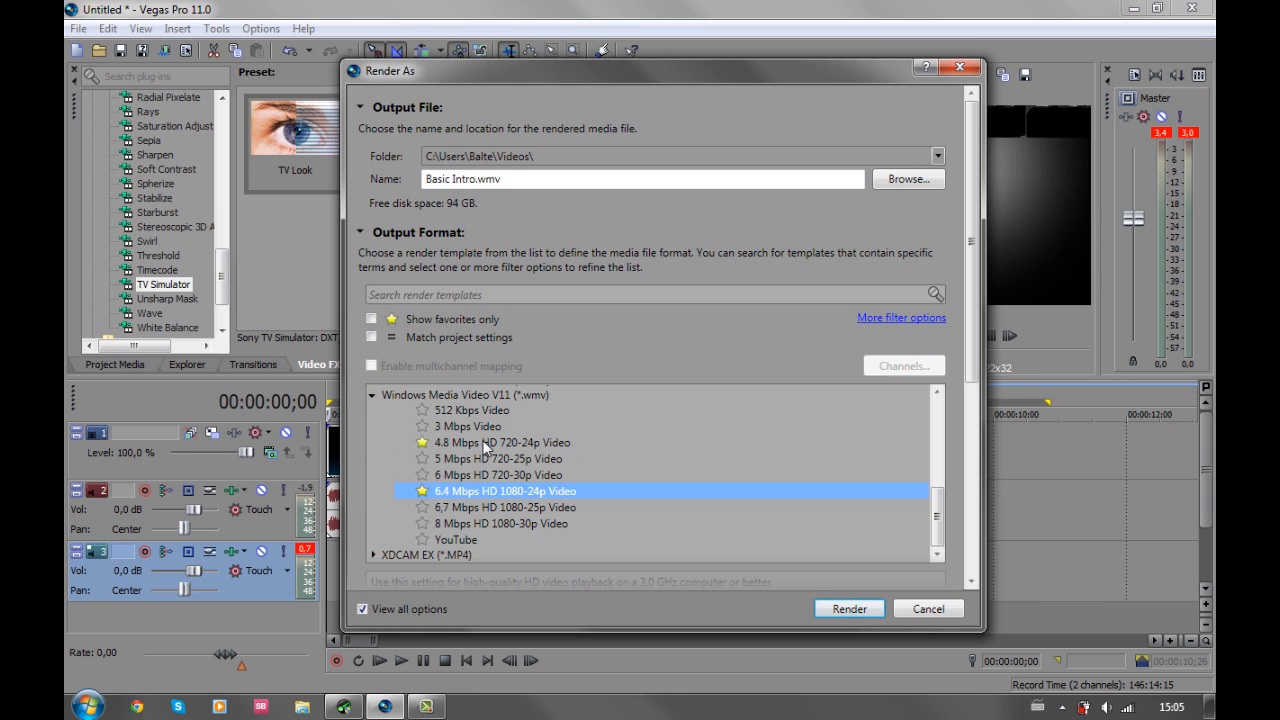
{"action": "left_click", "coordinate": [486, 445]}
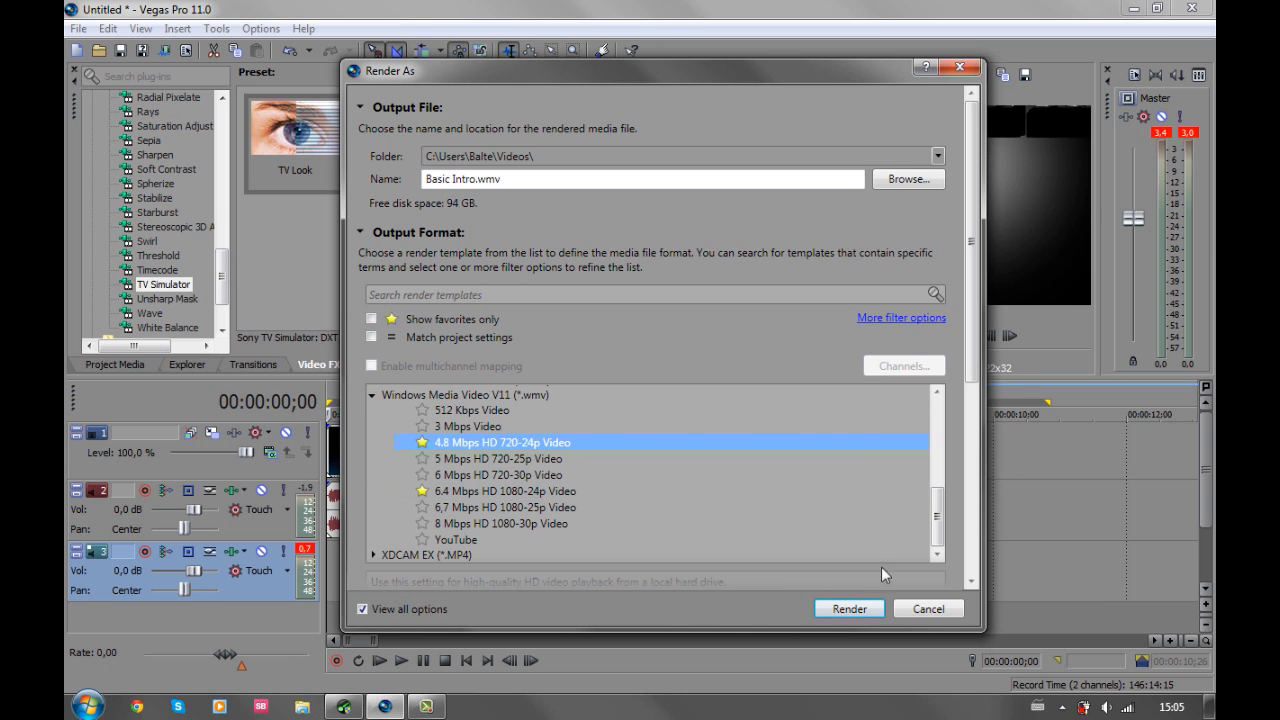
{"action": "left_click", "coordinate": [849, 608]}
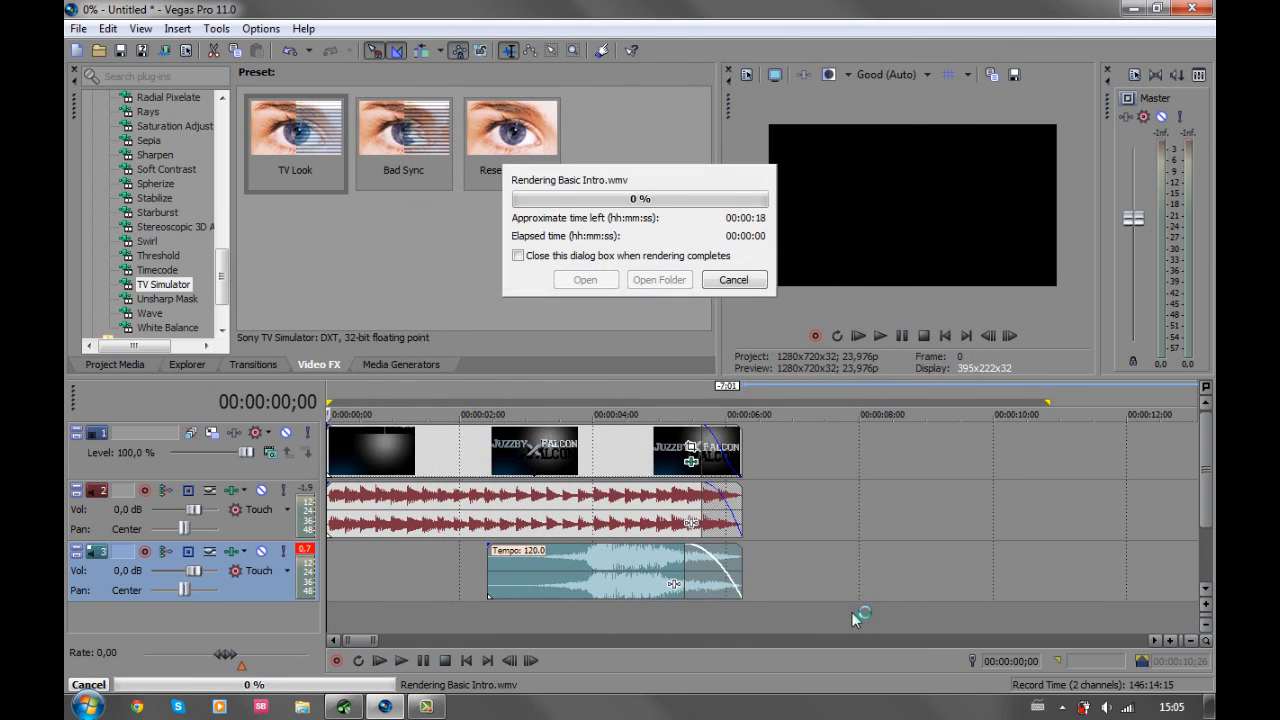